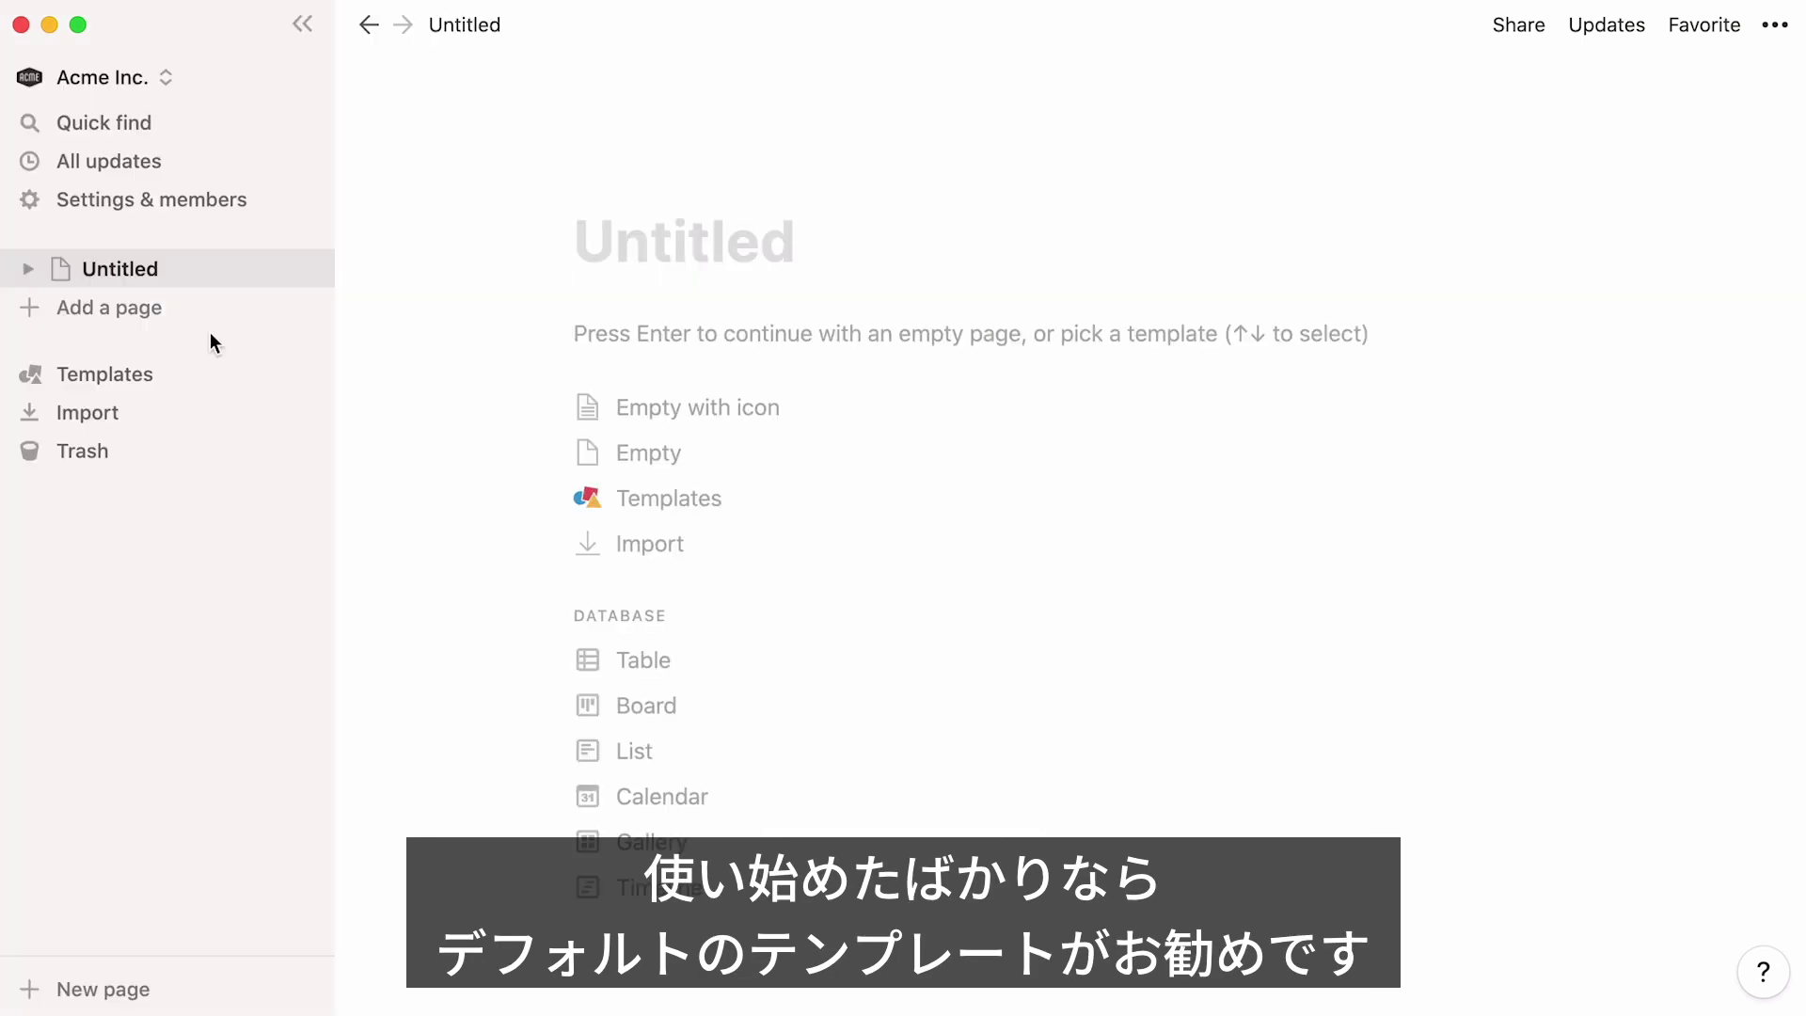
# Step: Preview the Roadmap, User Research Database and Design System templates, then apply Design System
pyautogui.click(179, 378)
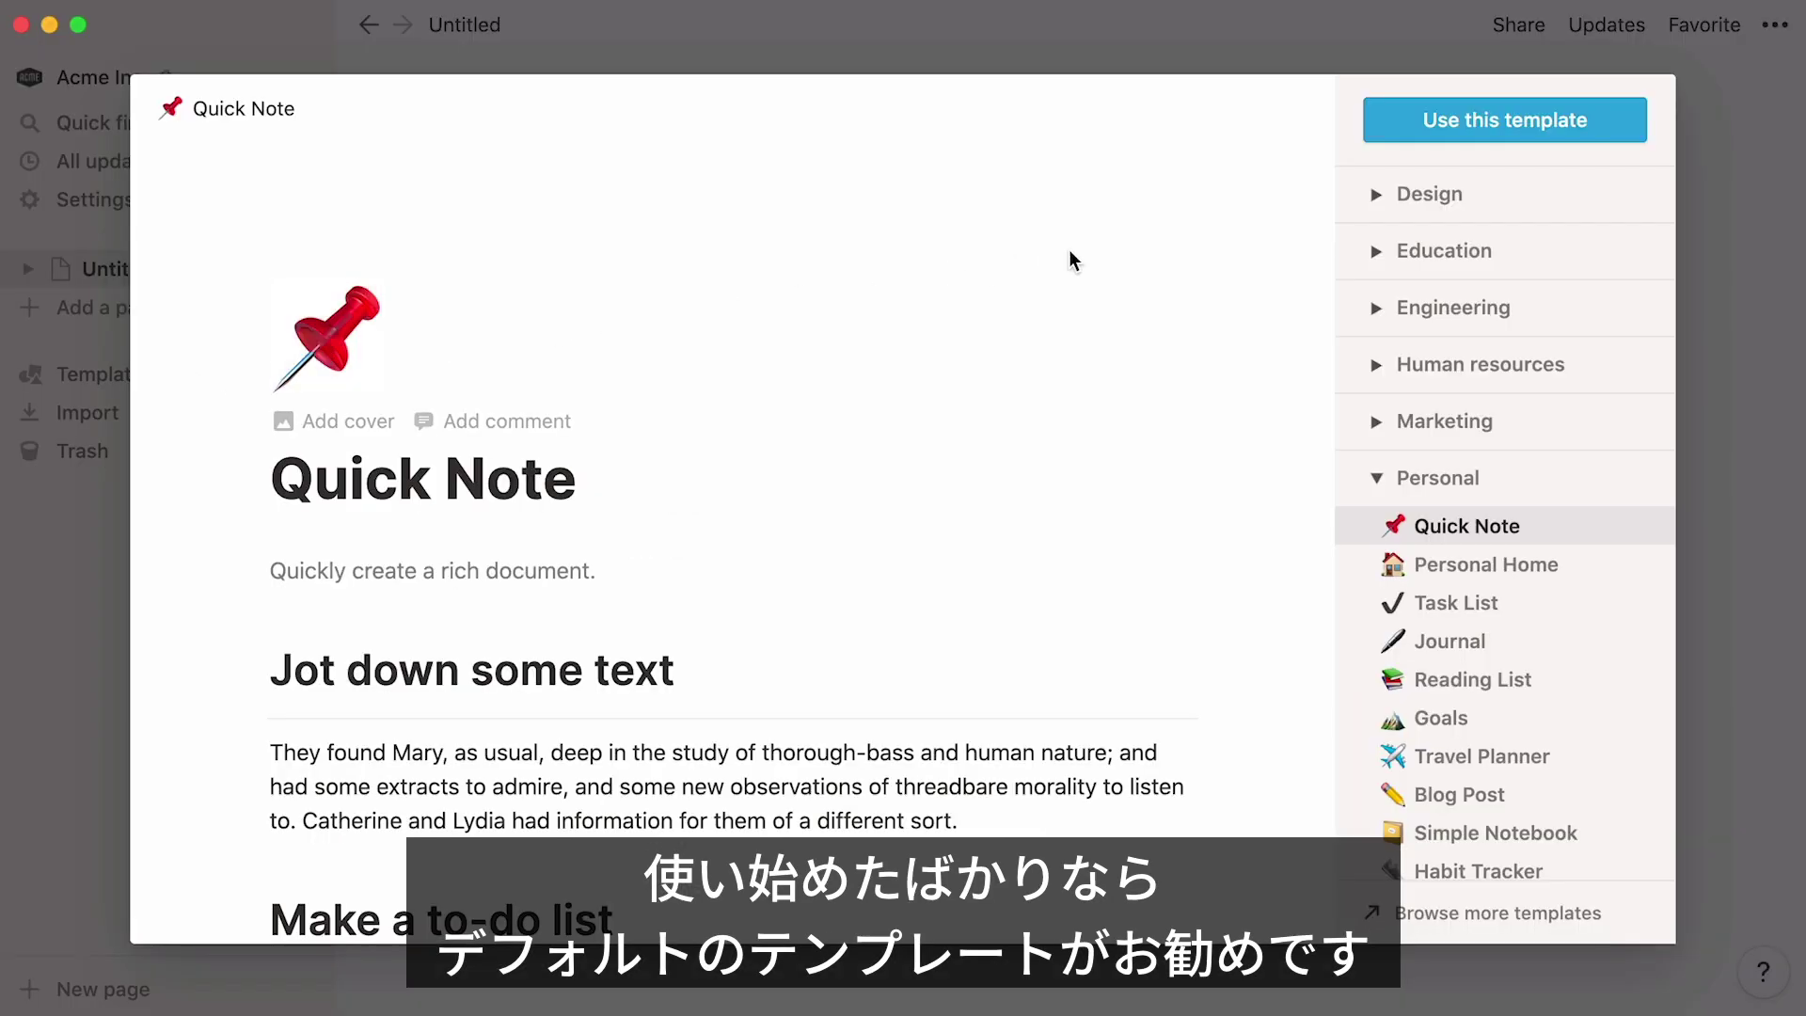
pyautogui.click(1365, 205)
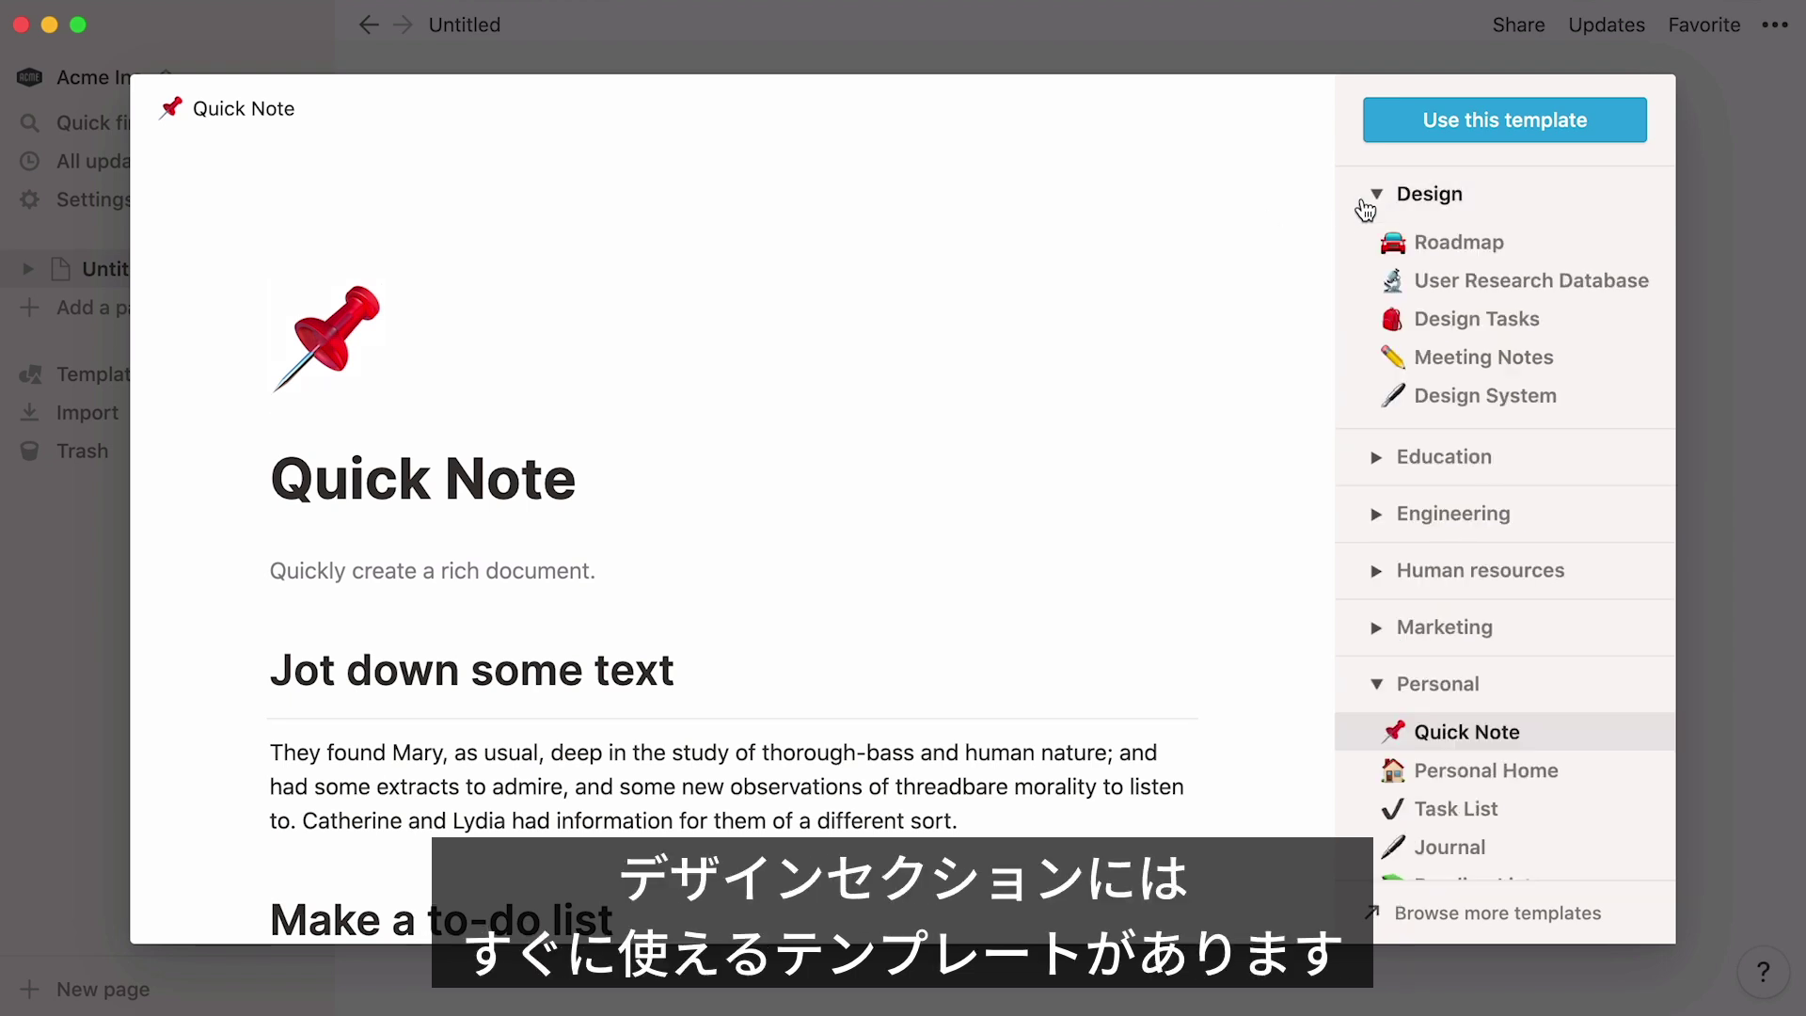
pyautogui.click(1361, 245)
pyautogui.click(1358, 280)
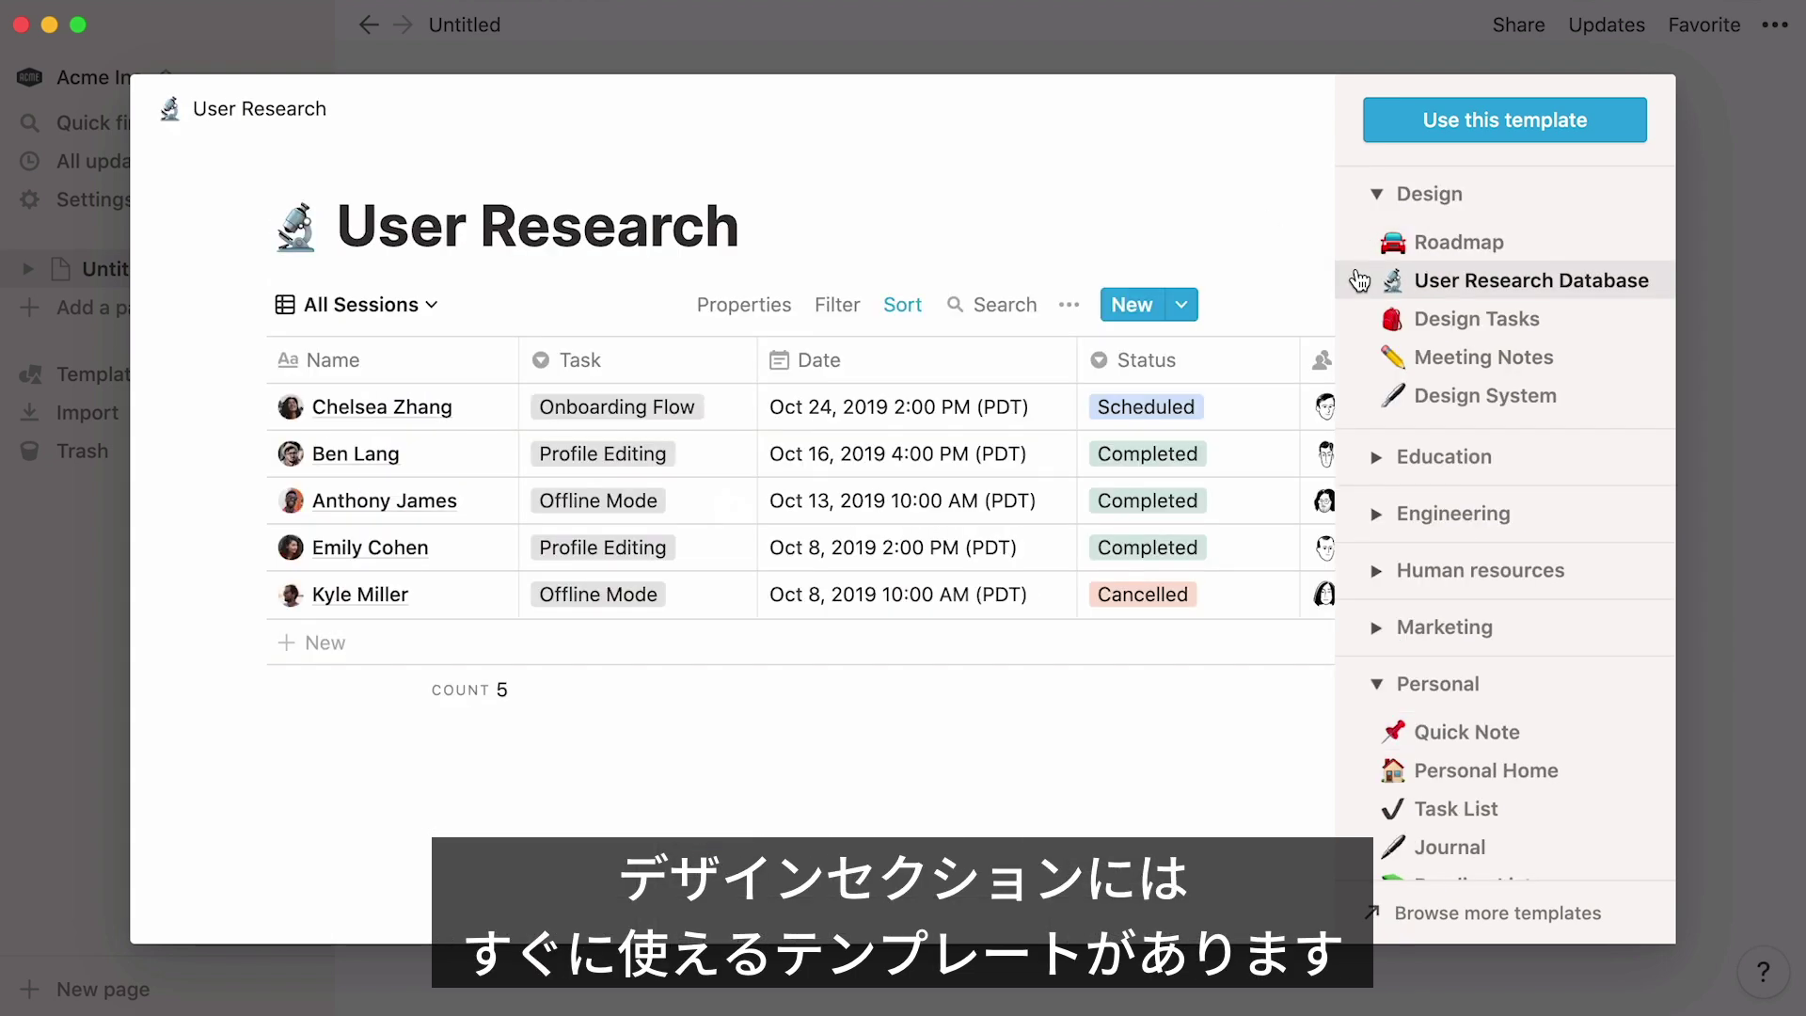
pyautogui.click(1358, 395)
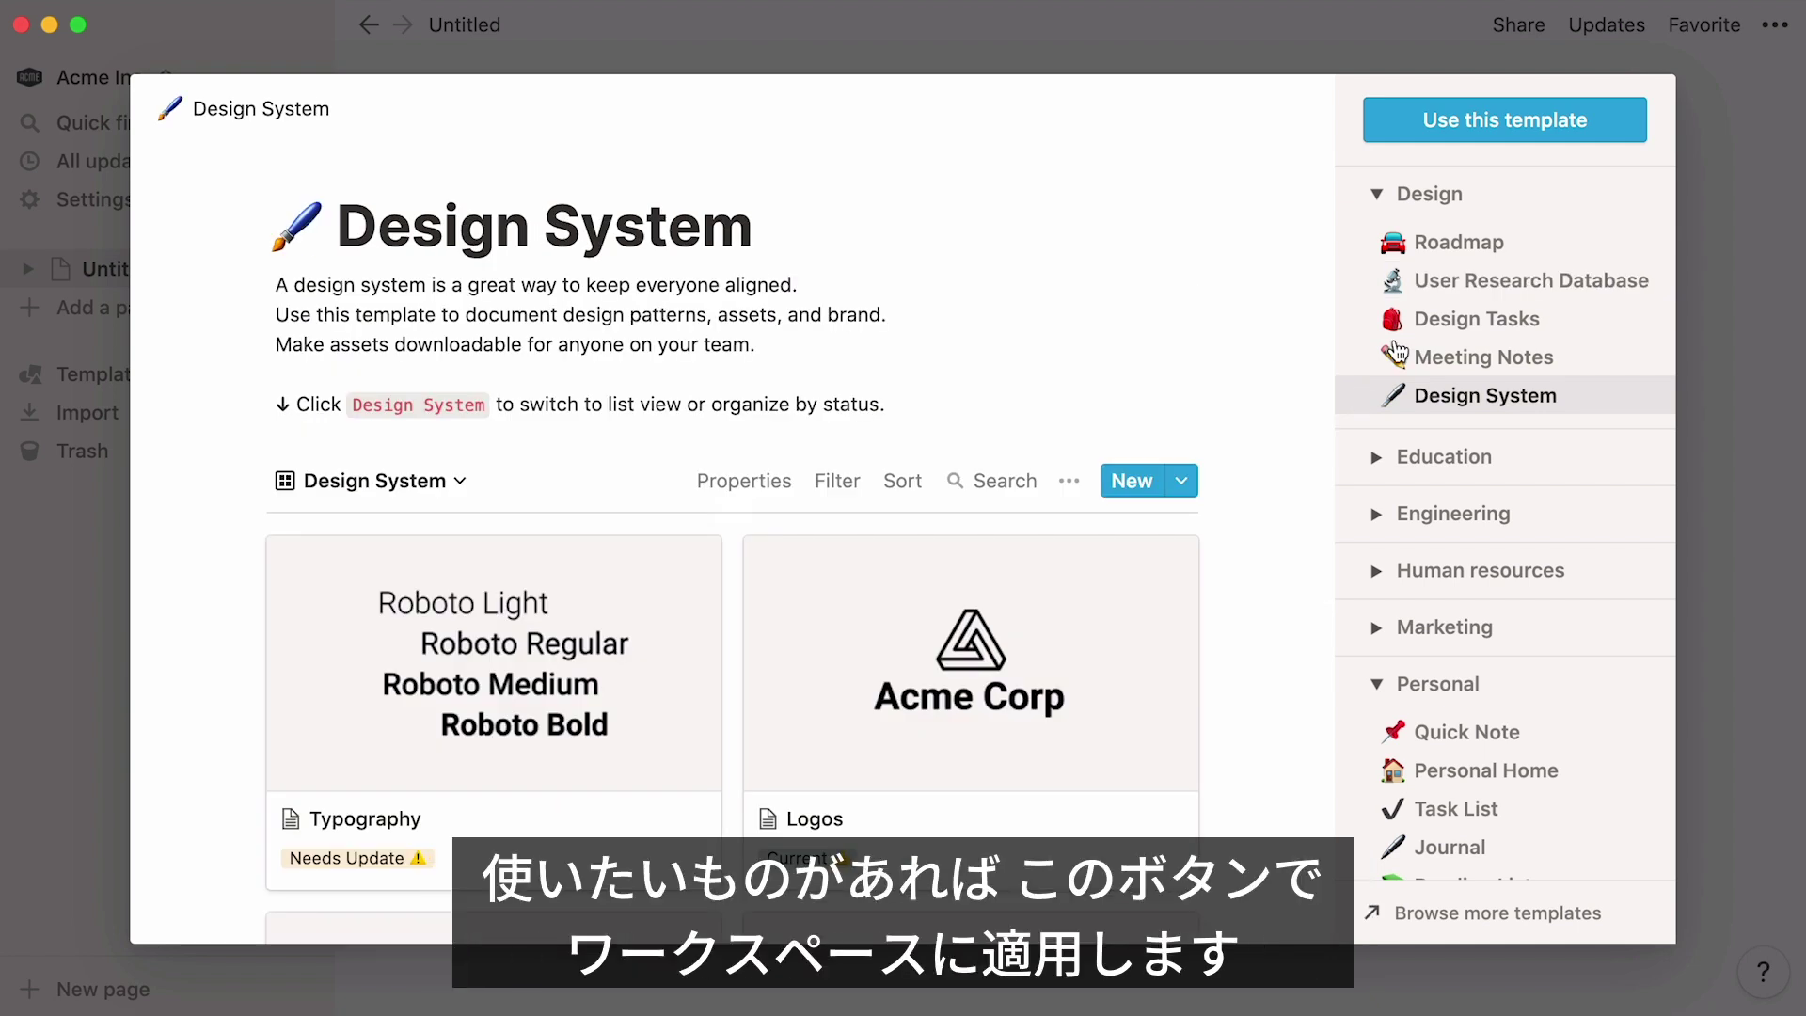
pyautogui.click(1599, 139)
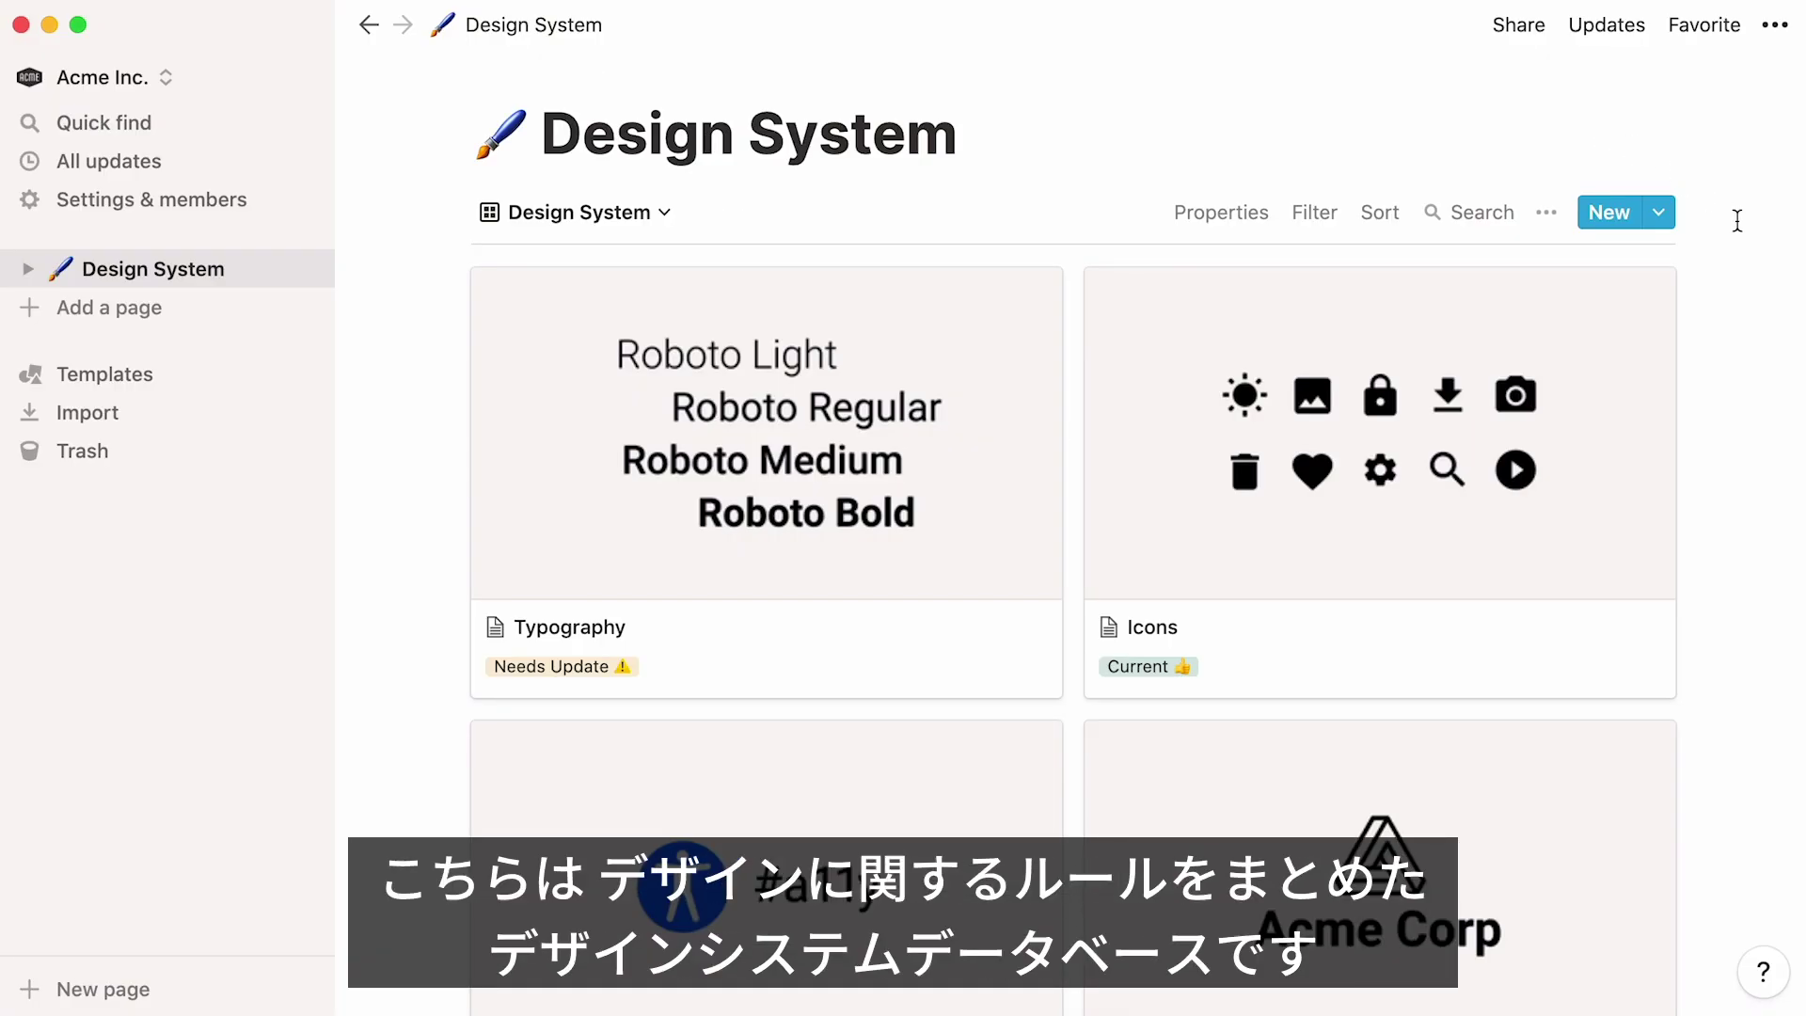
# Step: Scroll through the Design System gallery, then open the Typography card as a page
pyautogui.scroll(-5, 1737, 221)
pyautogui.scroll(-3, 1737, 221)
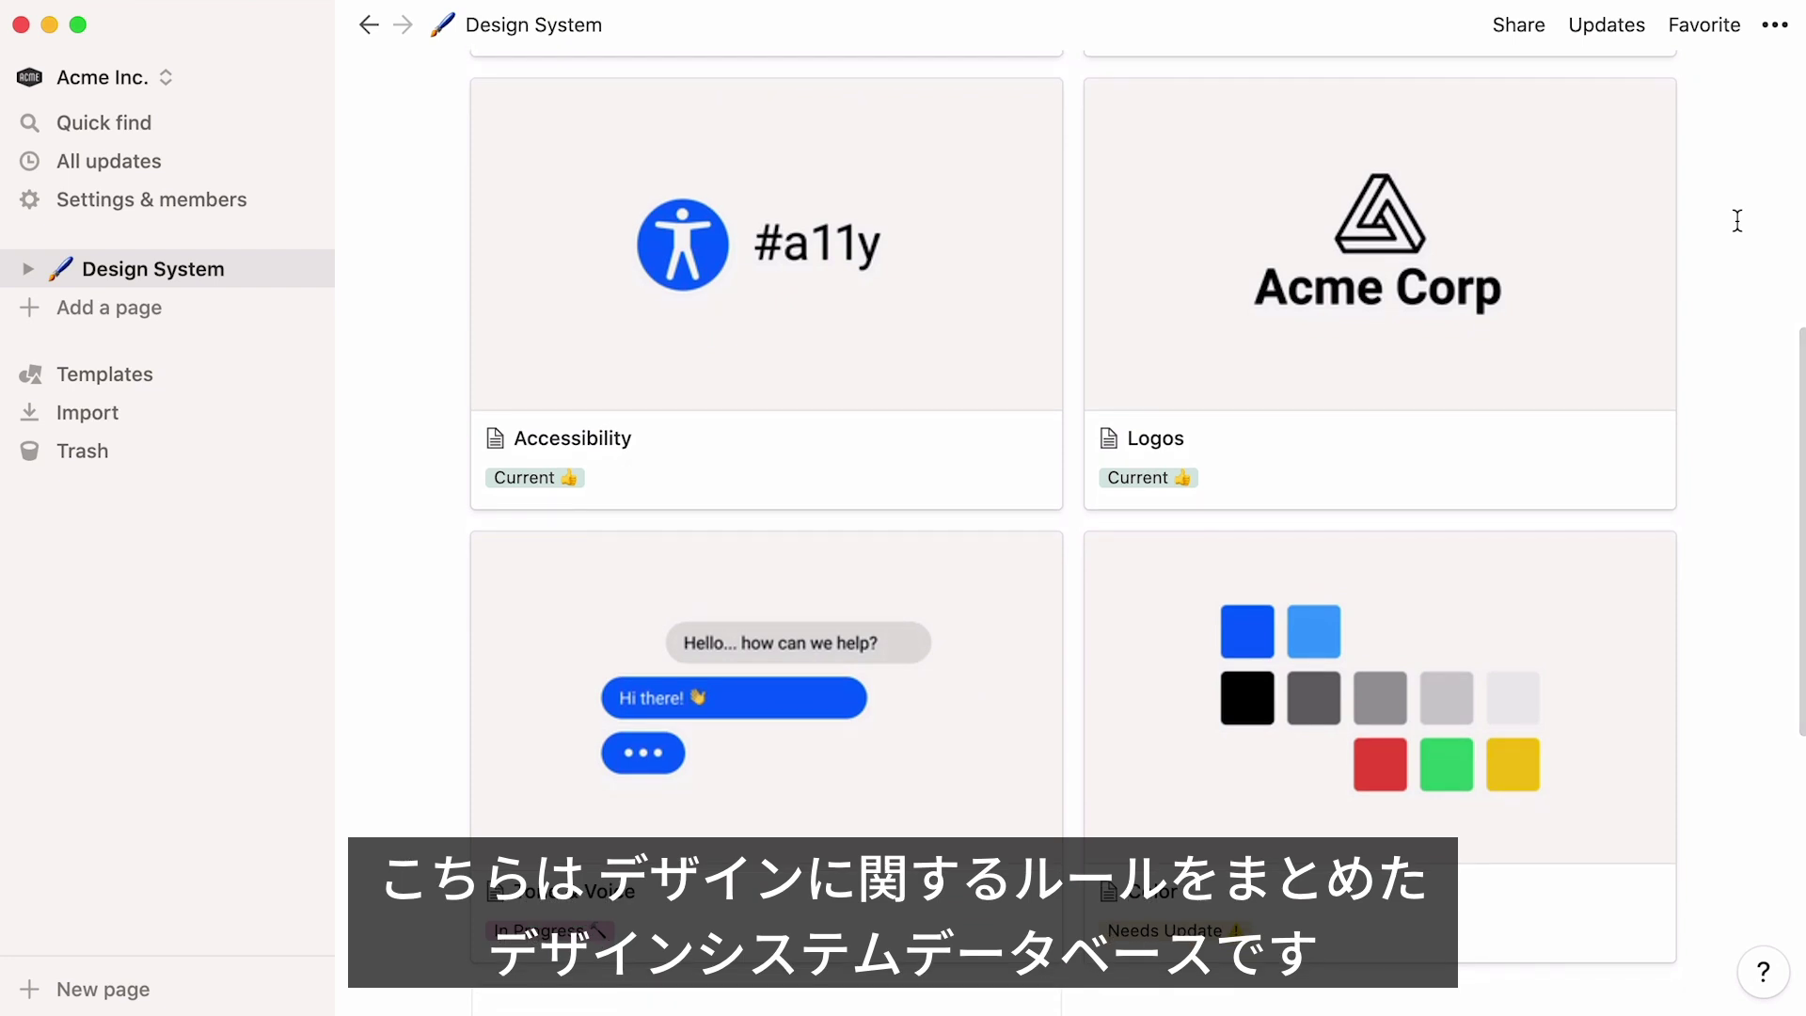
pyautogui.scroll(8, 1738, 221)
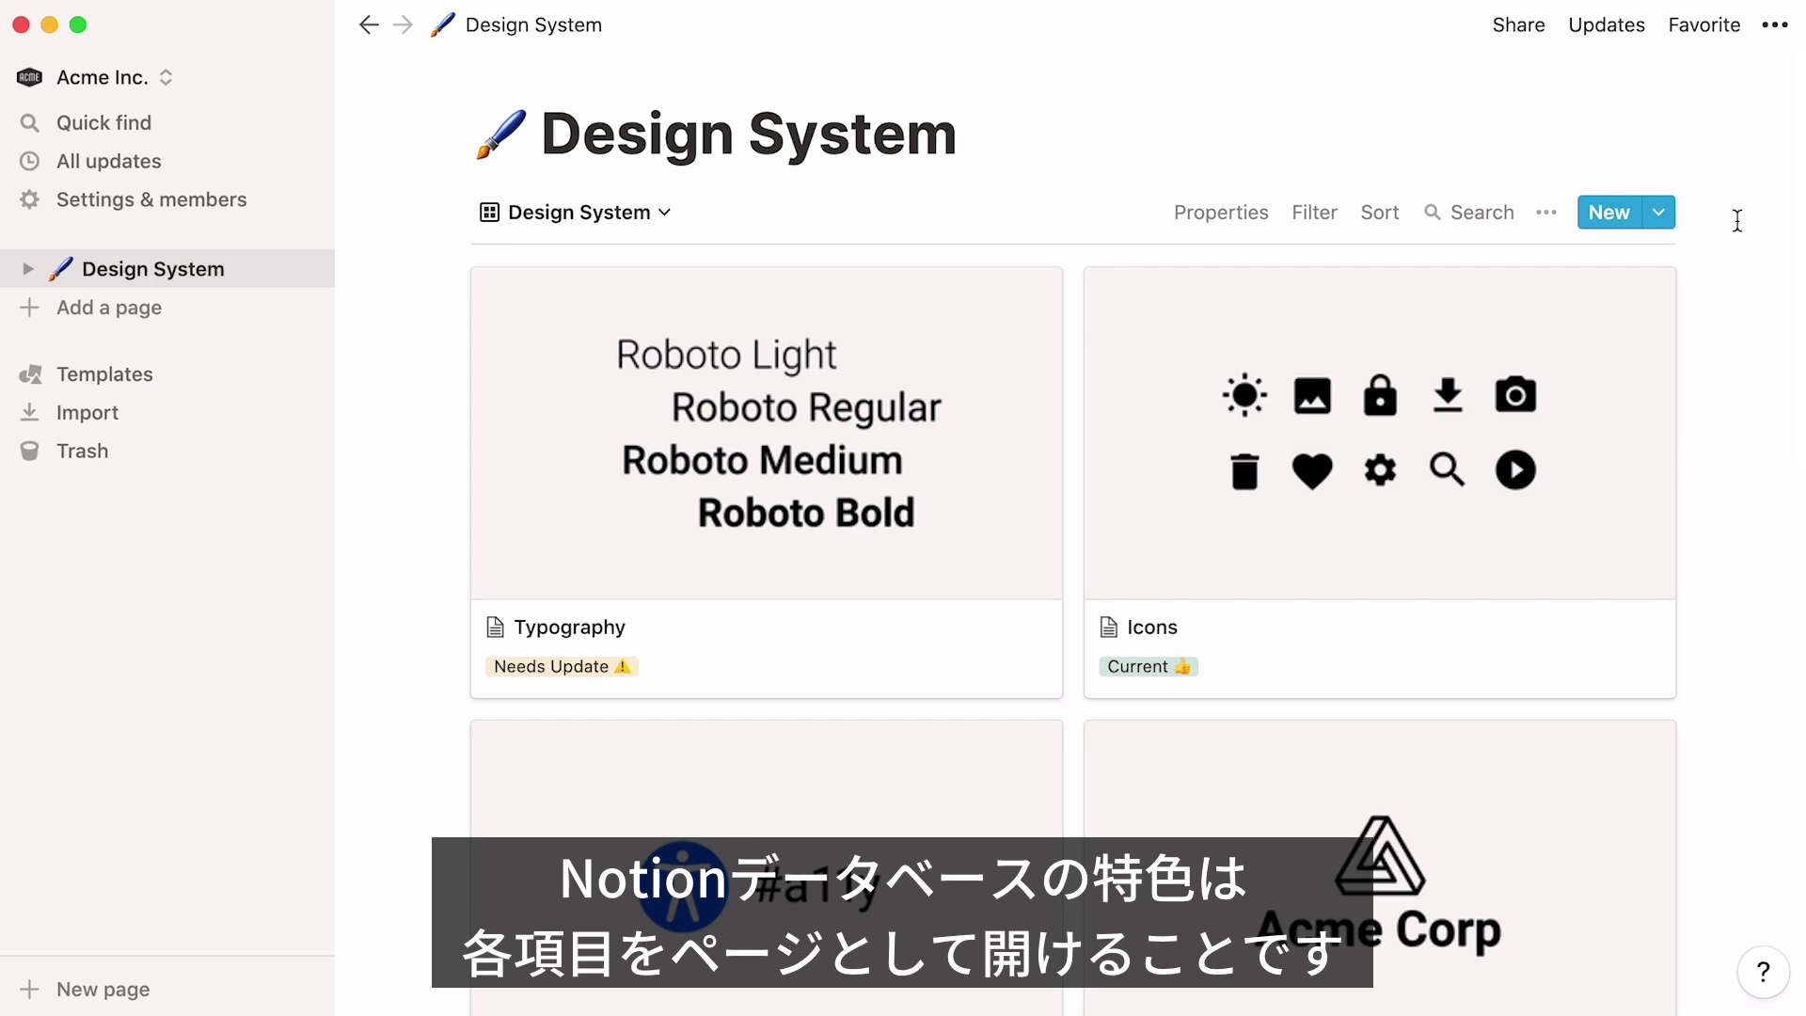
pyautogui.click(1001, 360)
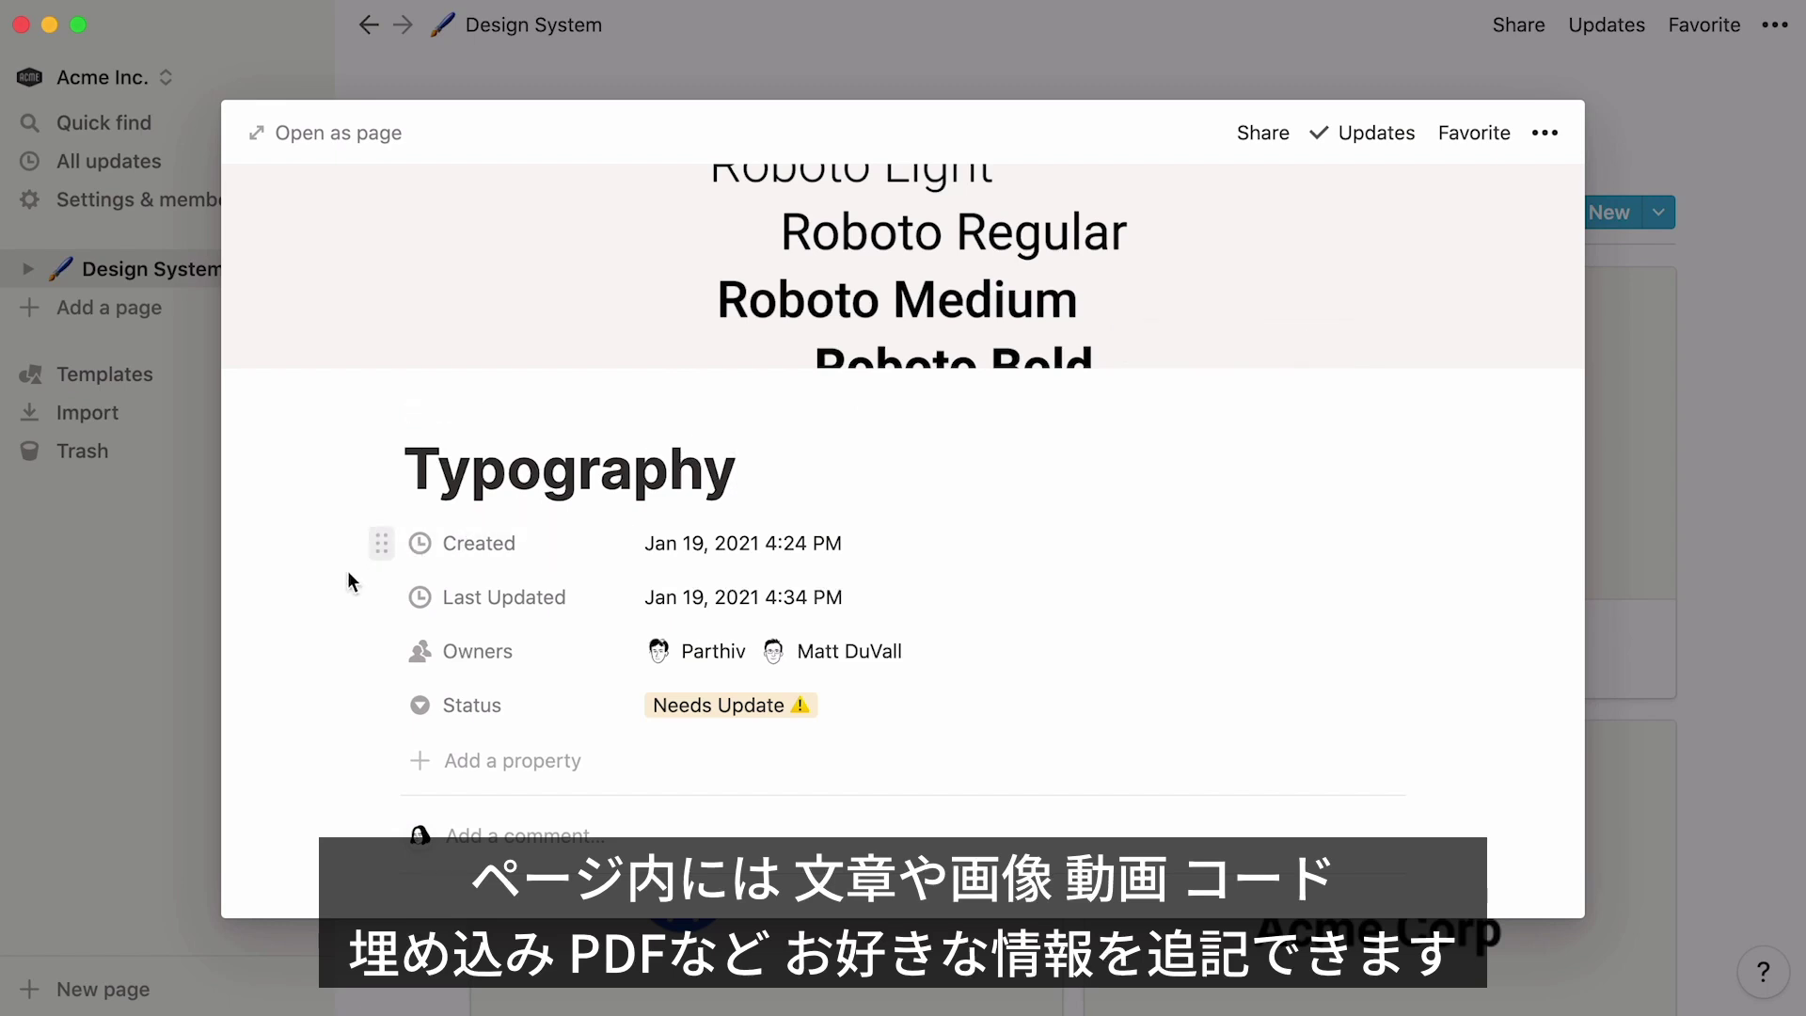
pyautogui.scroll(-4, 280, 610)
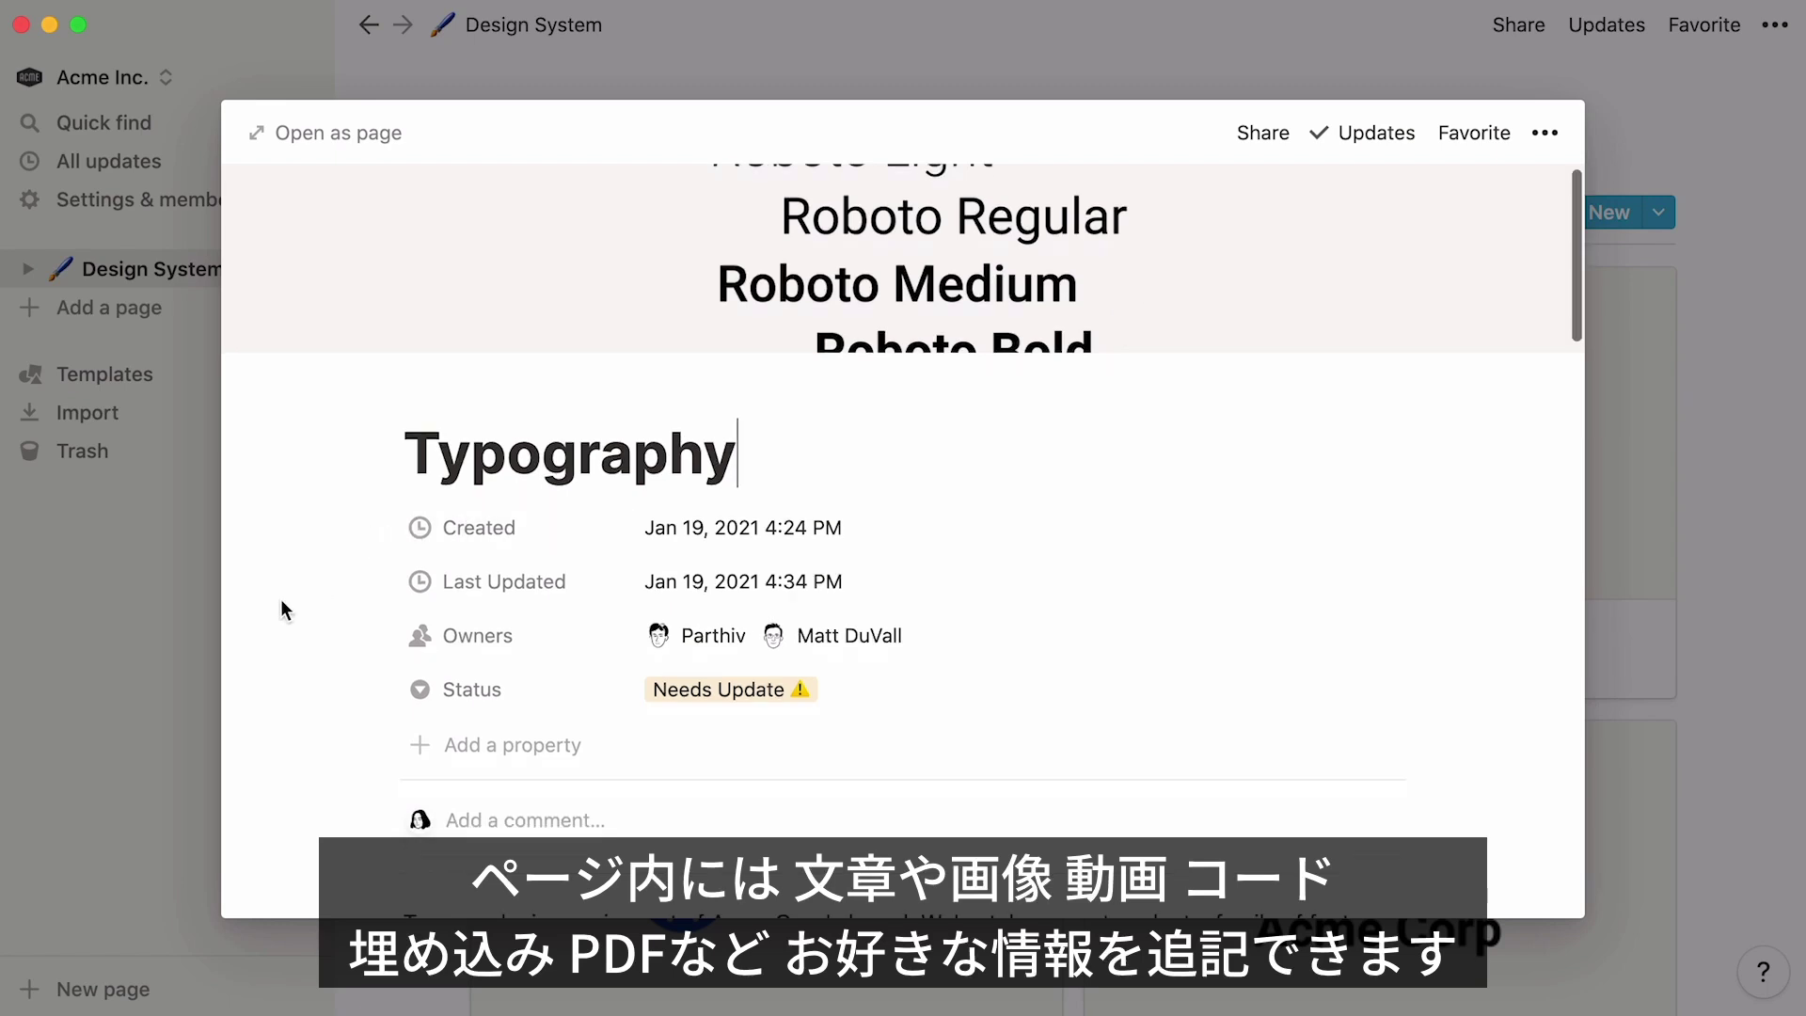
pyautogui.scroll(-10, 281, 602)
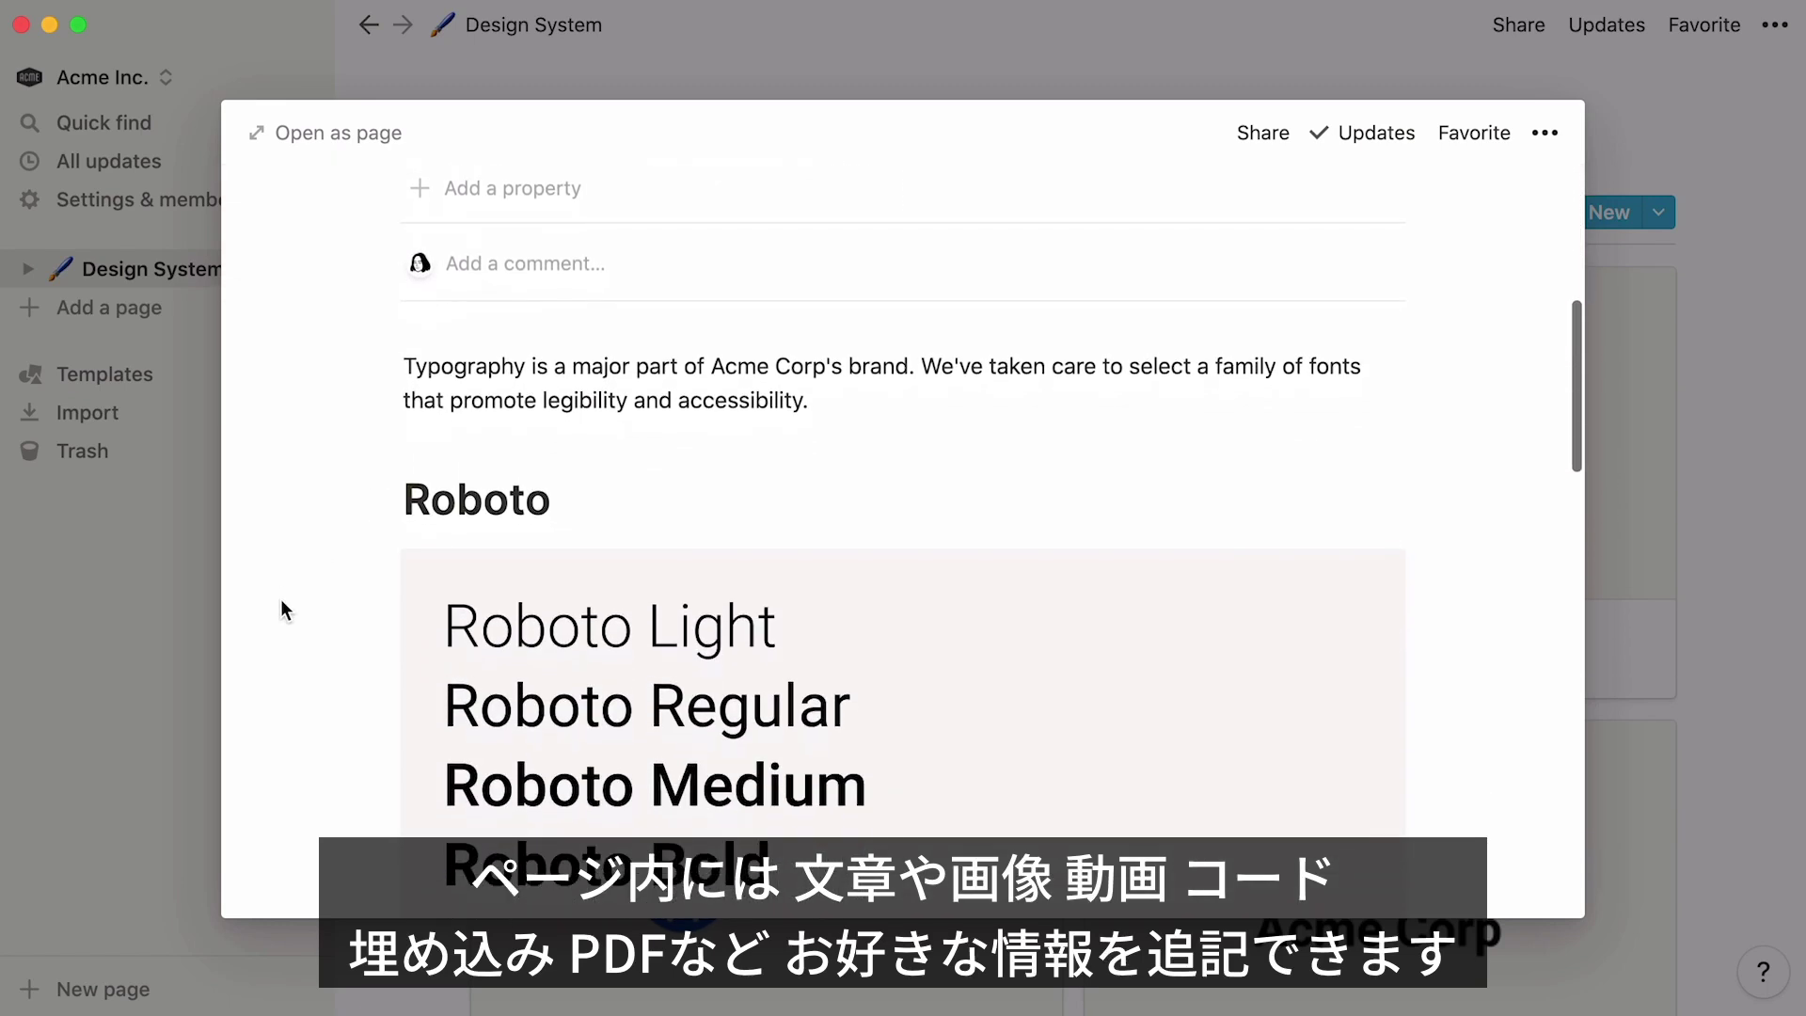
pyautogui.scroll(-7, 281, 602)
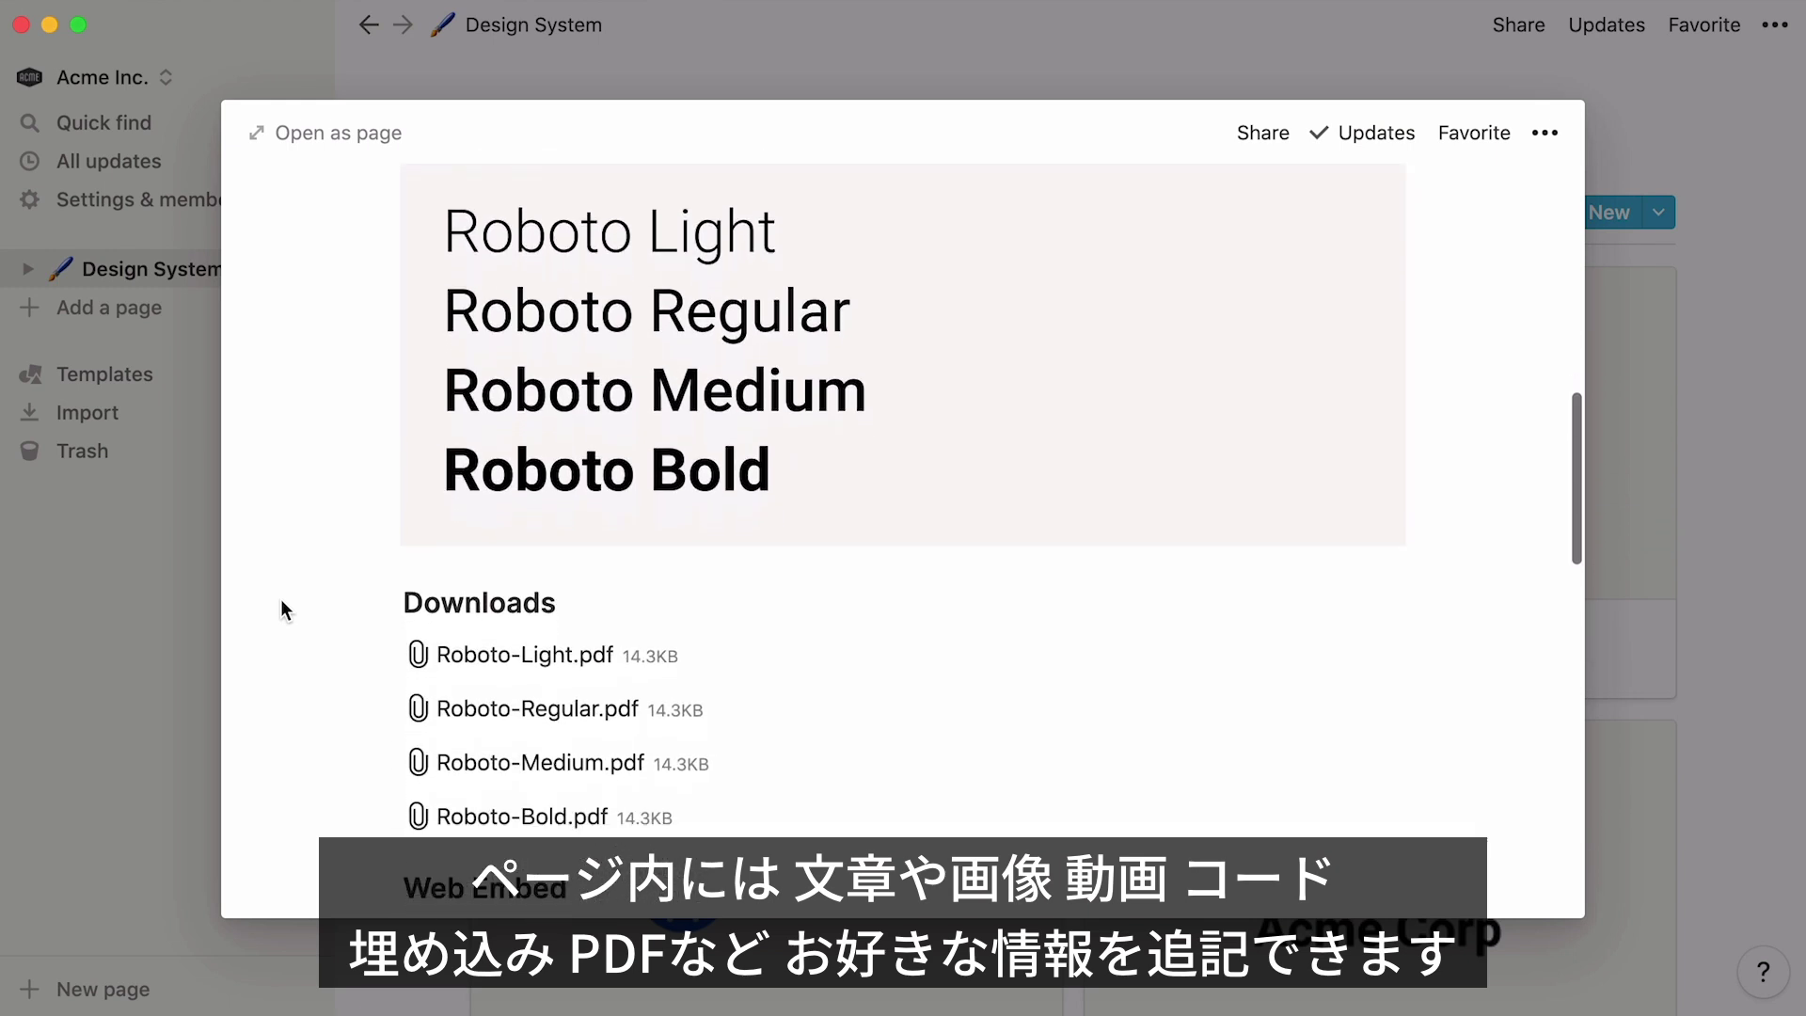
pyautogui.scroll(-8, 281, 602)
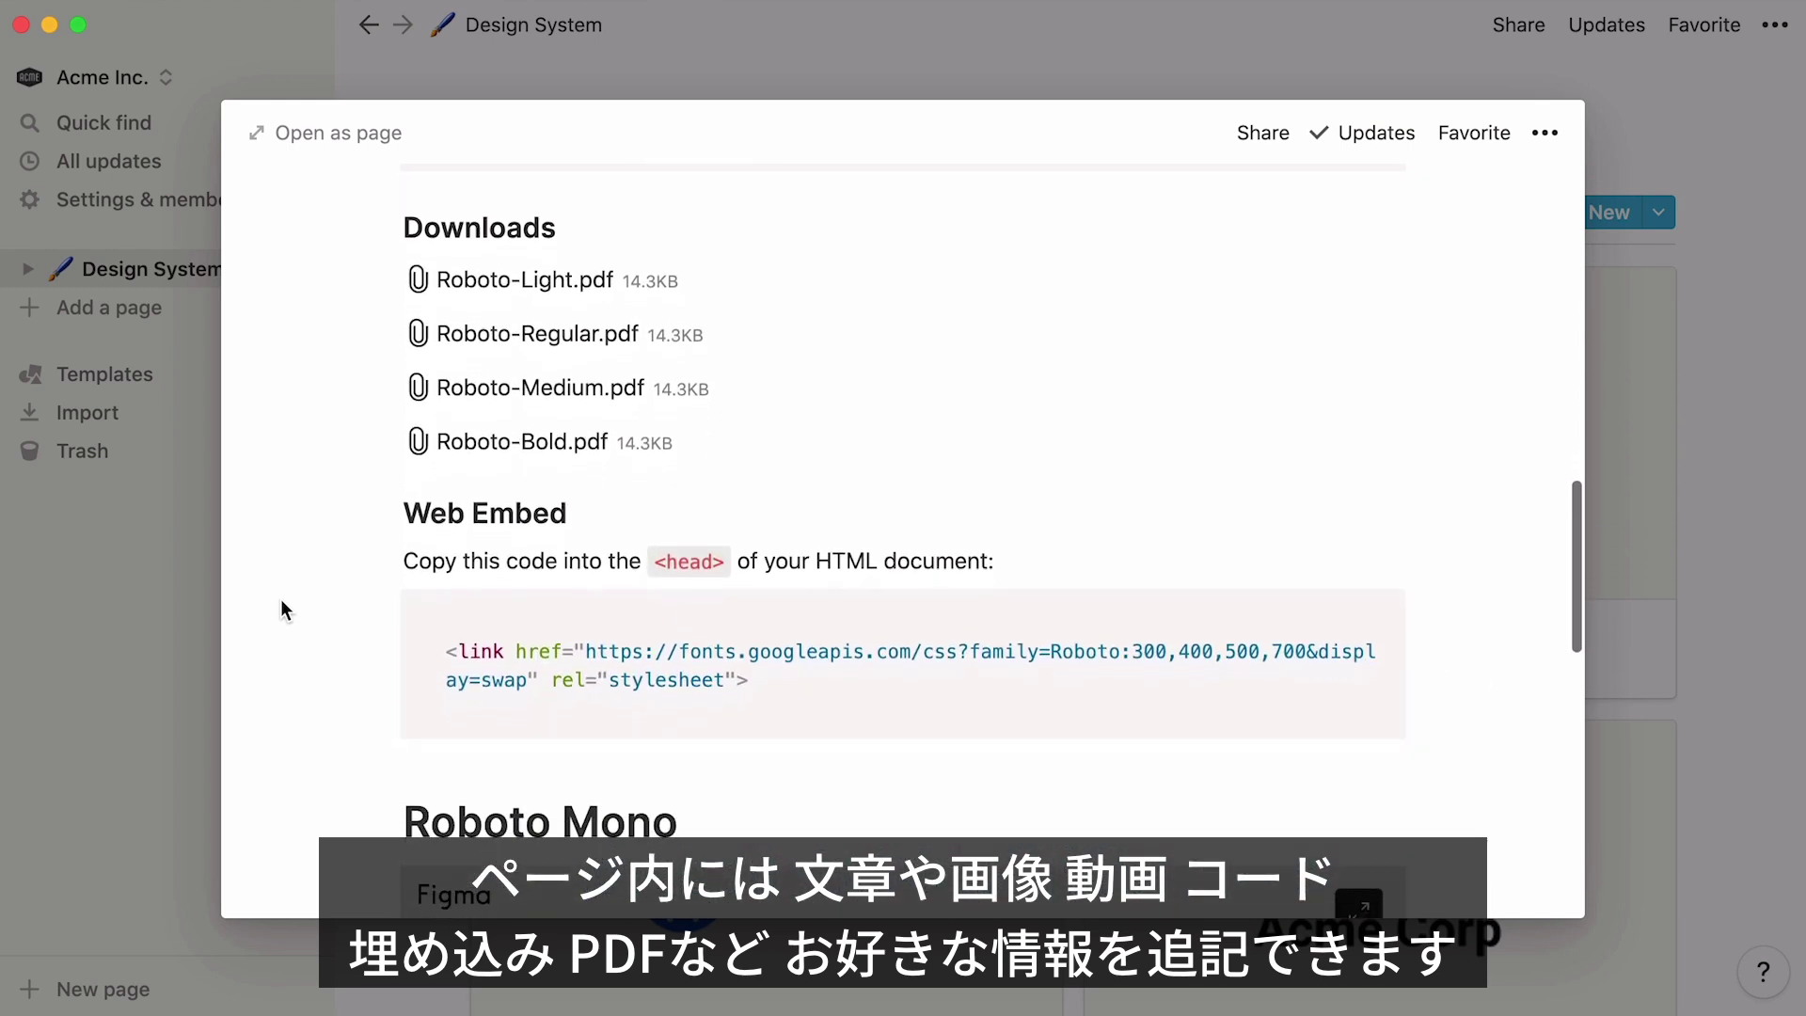
pyautogui.scroll(-8, 281, 602)
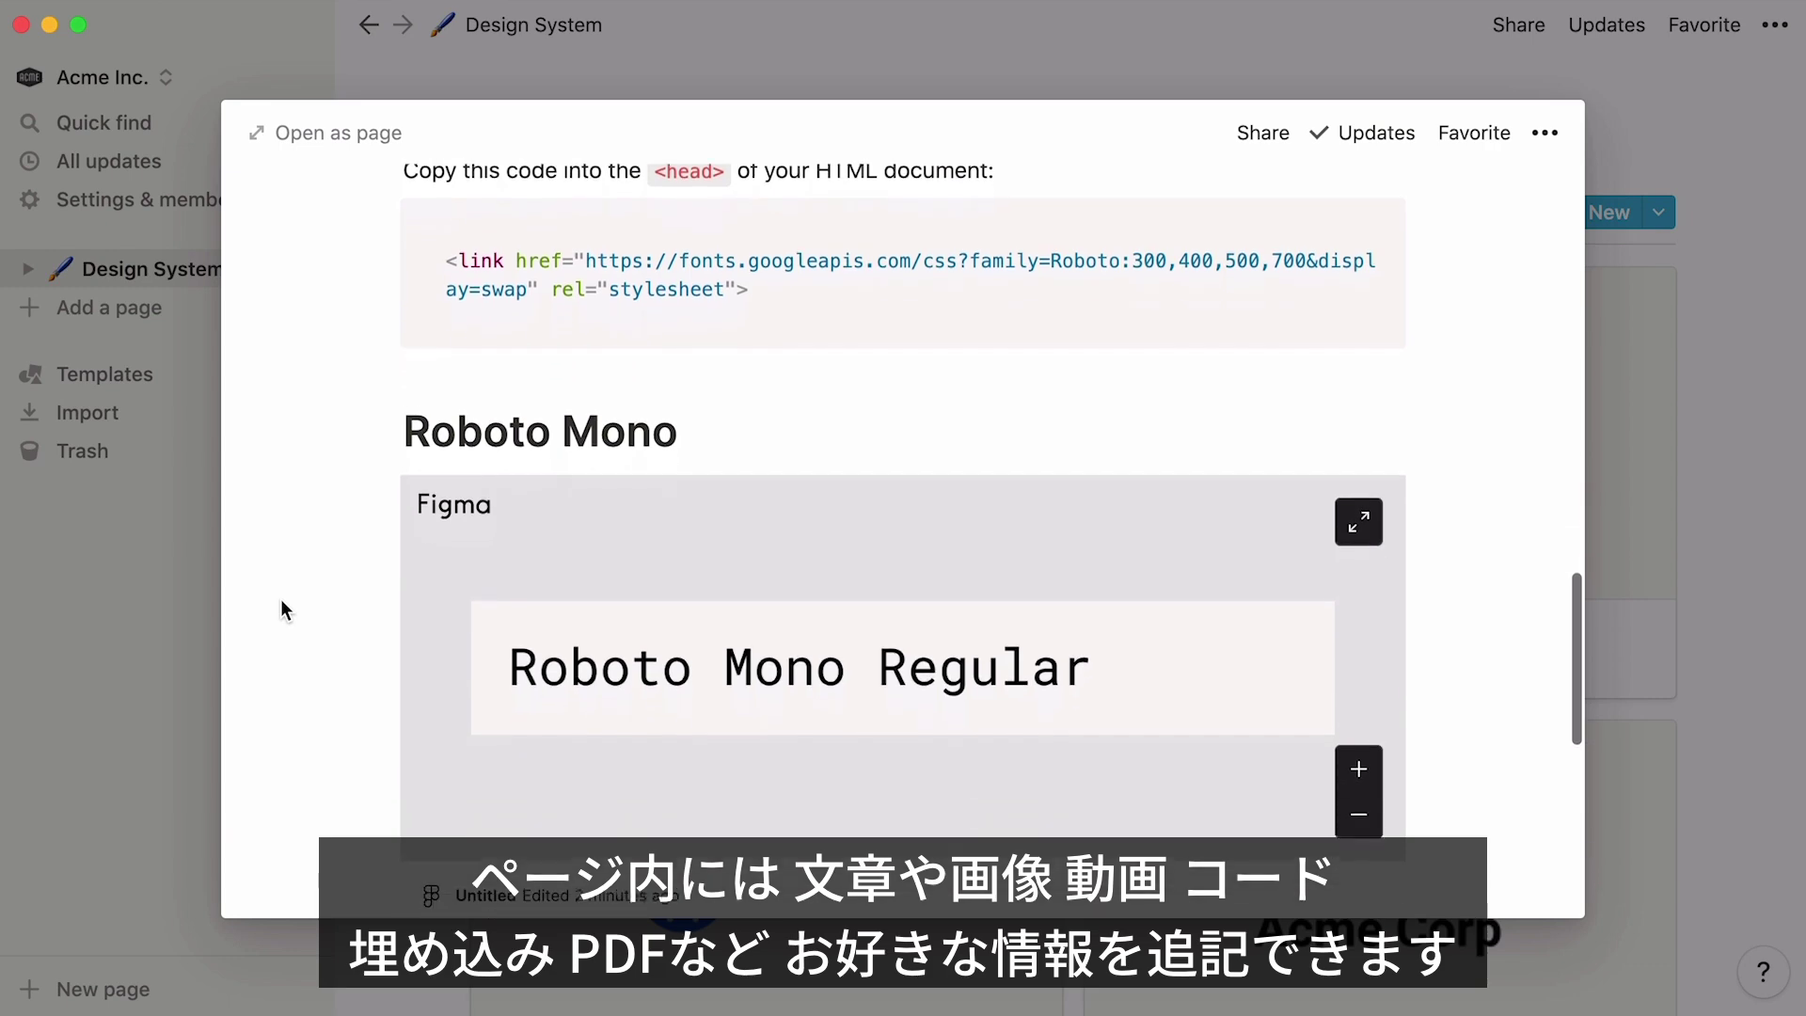
pyautogui.scroll(-7, 281, 602)
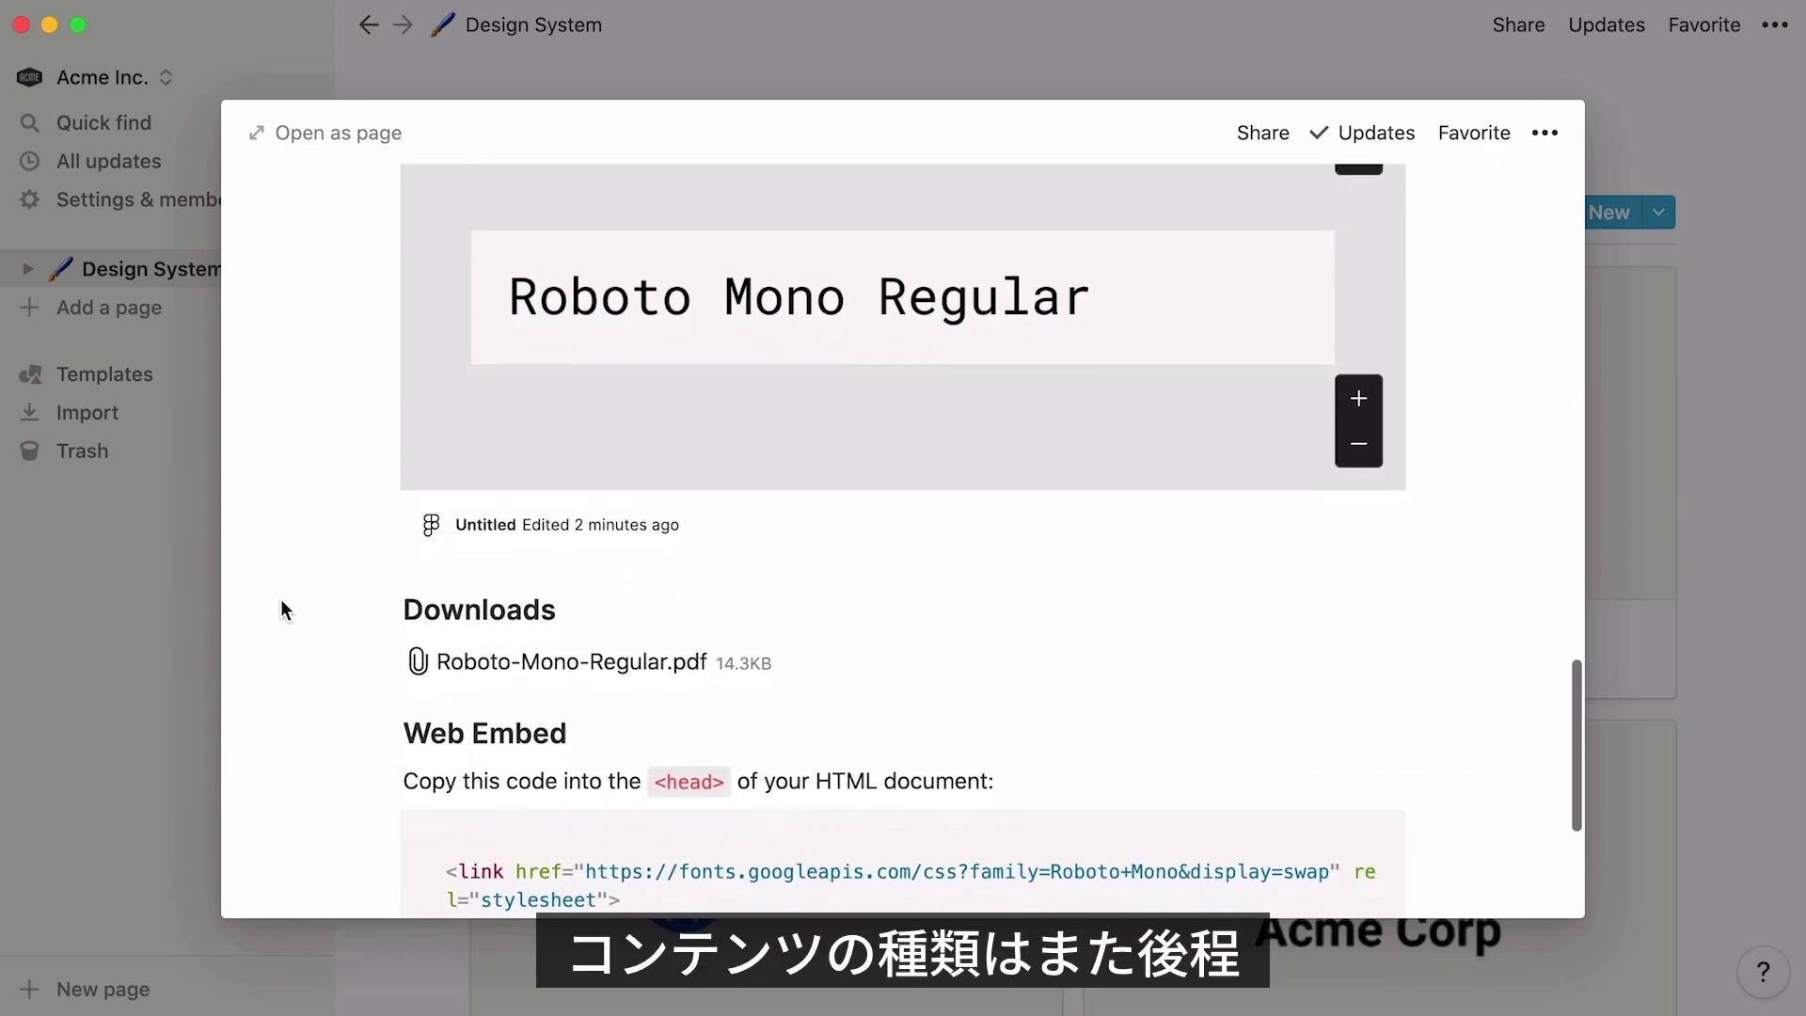
pyautogui.scroll(15, 280, 610)
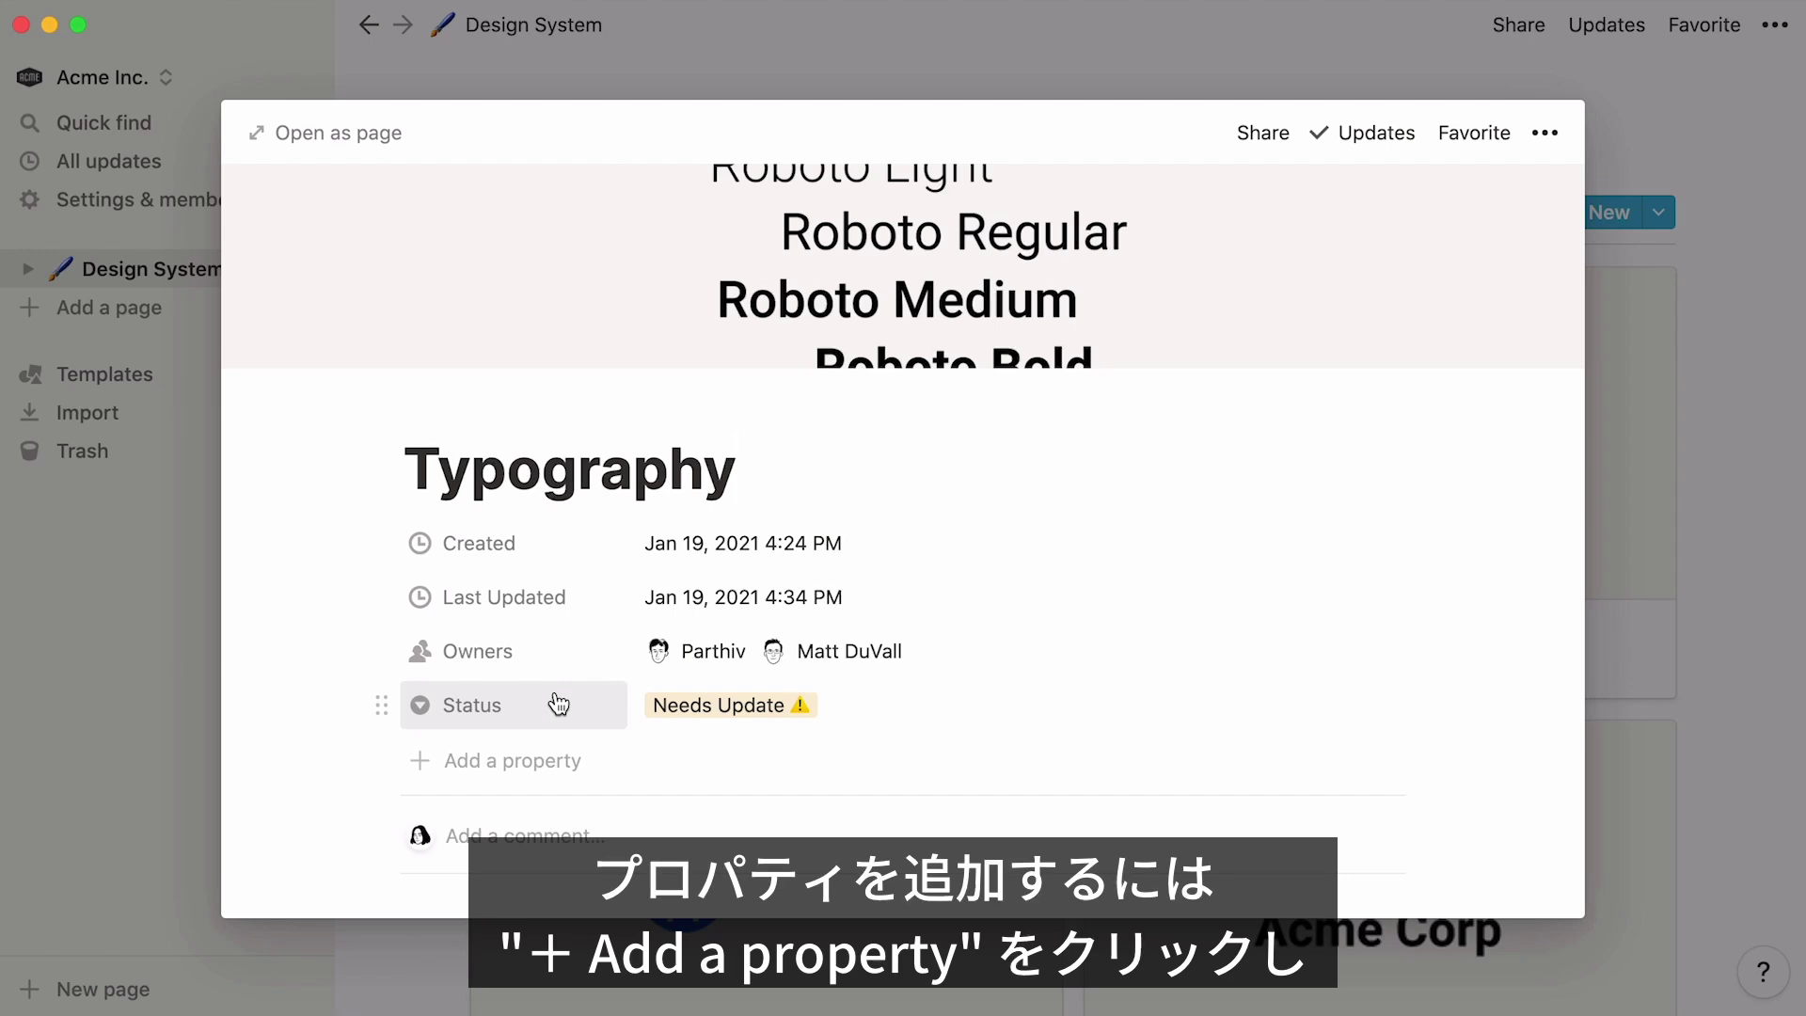
# Step: Start a new Text property on the Typography page, then close the preview
pyautogui.click(497, 762)
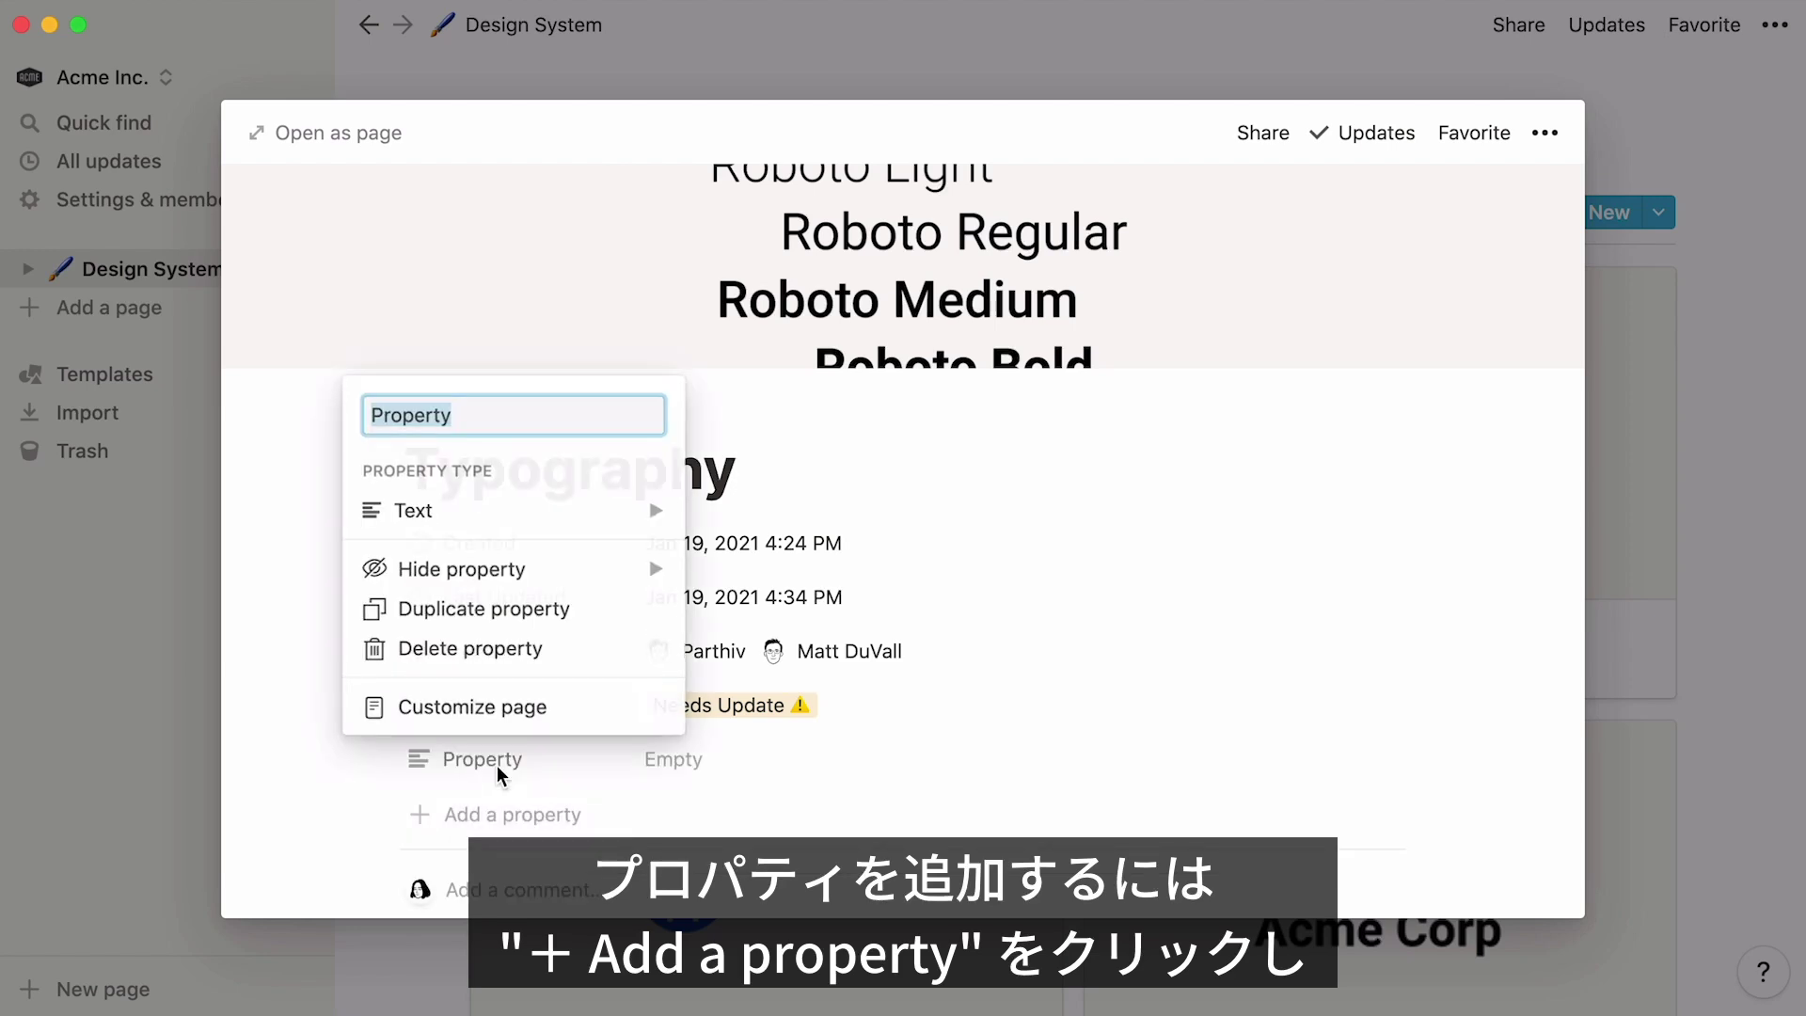
pyautogui.moveTo(587, 517)
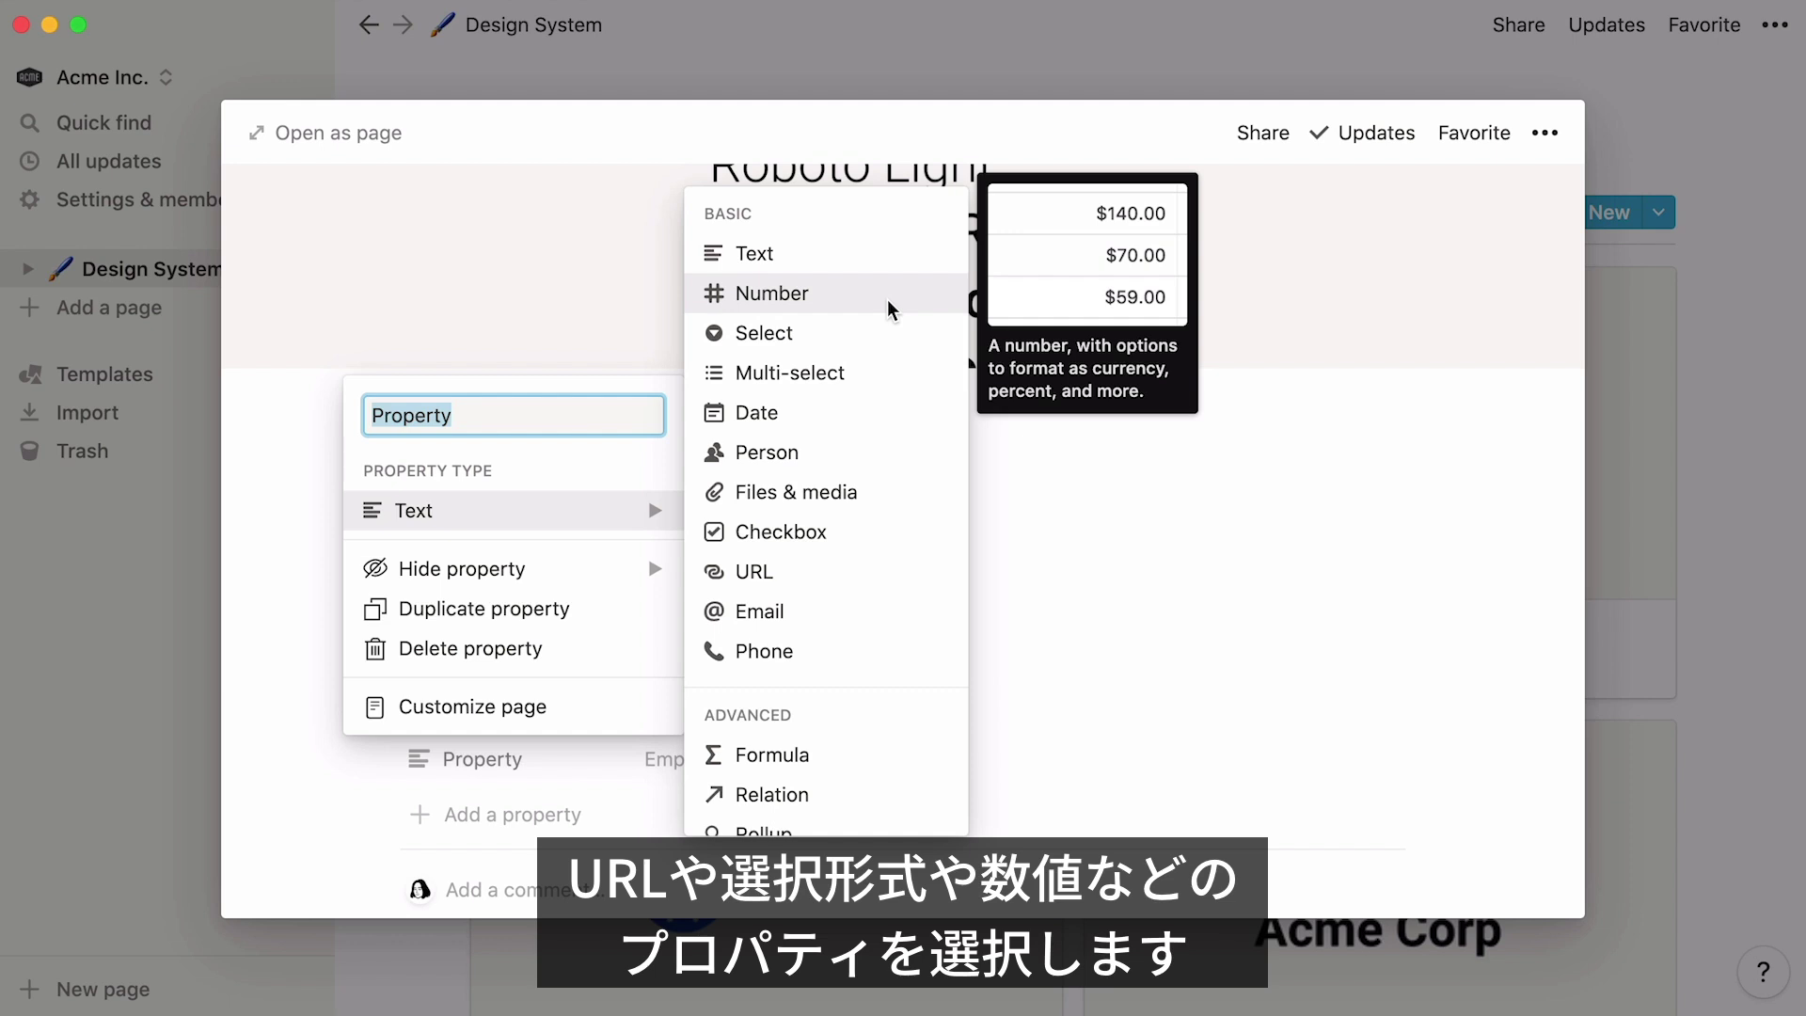
pyautogui.click(1047, 134)
pyautogui.click(1163, 36)
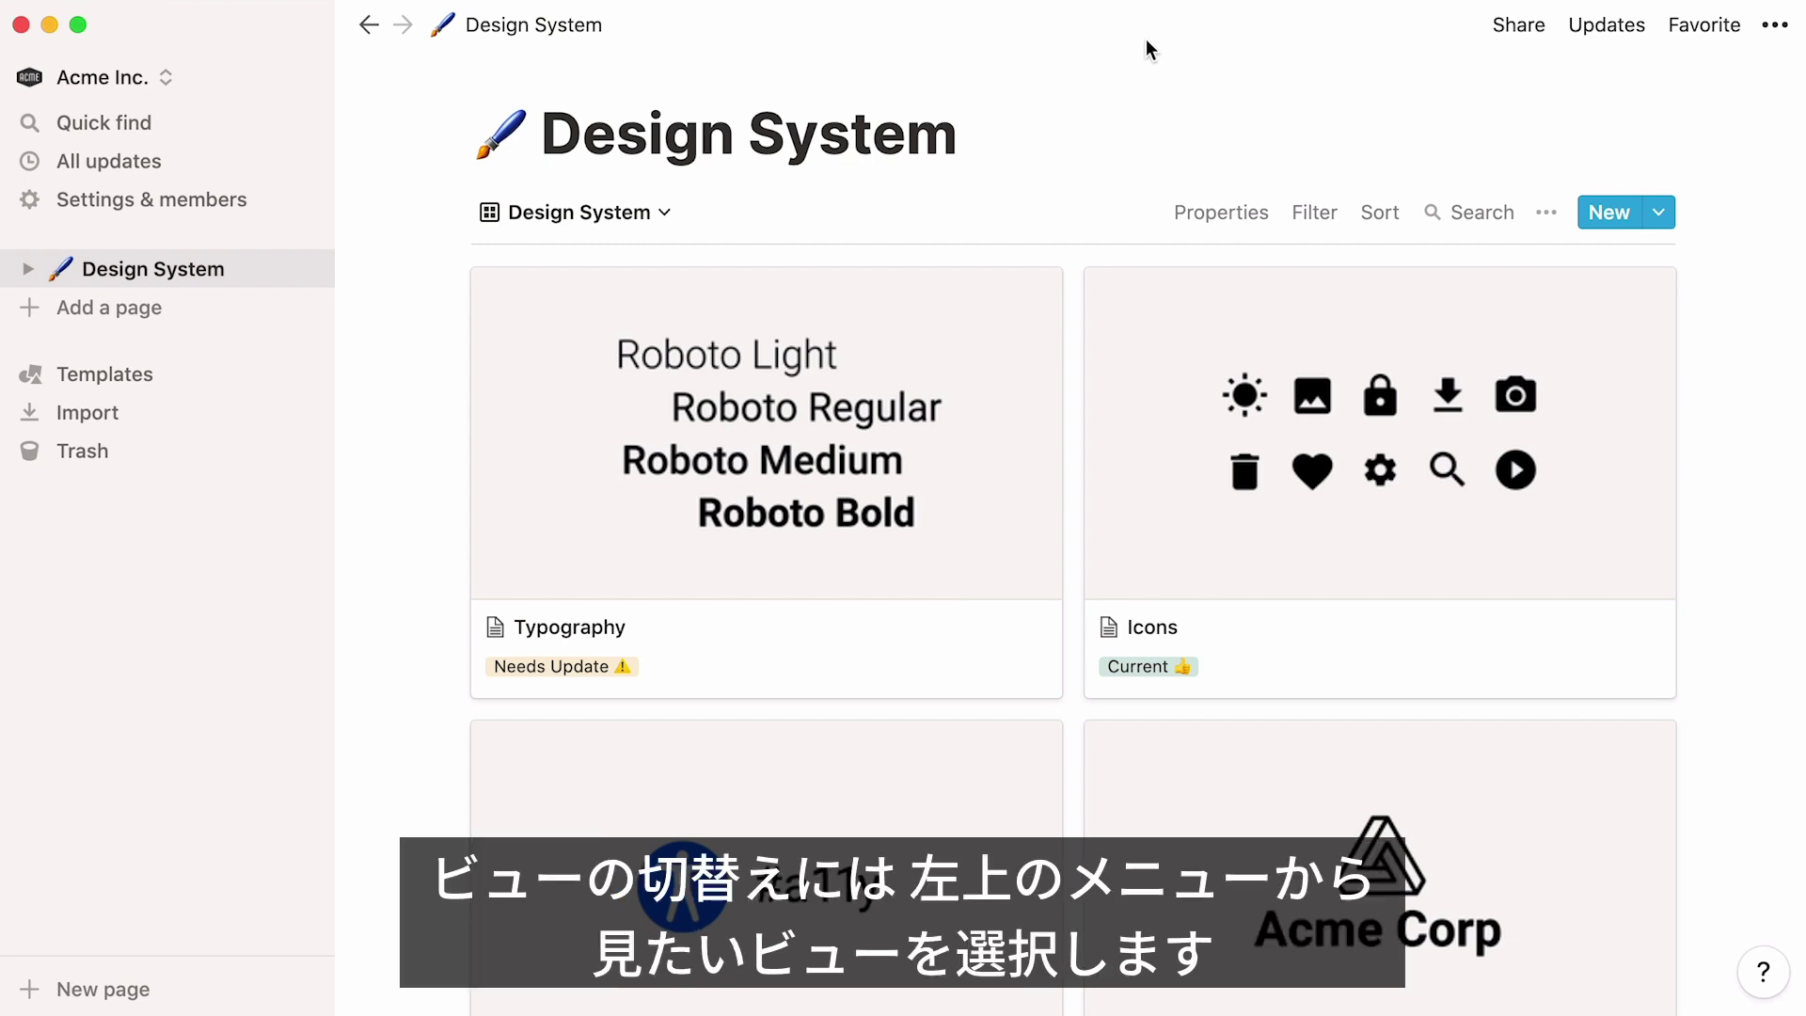
pyautogui.click(669, 219)
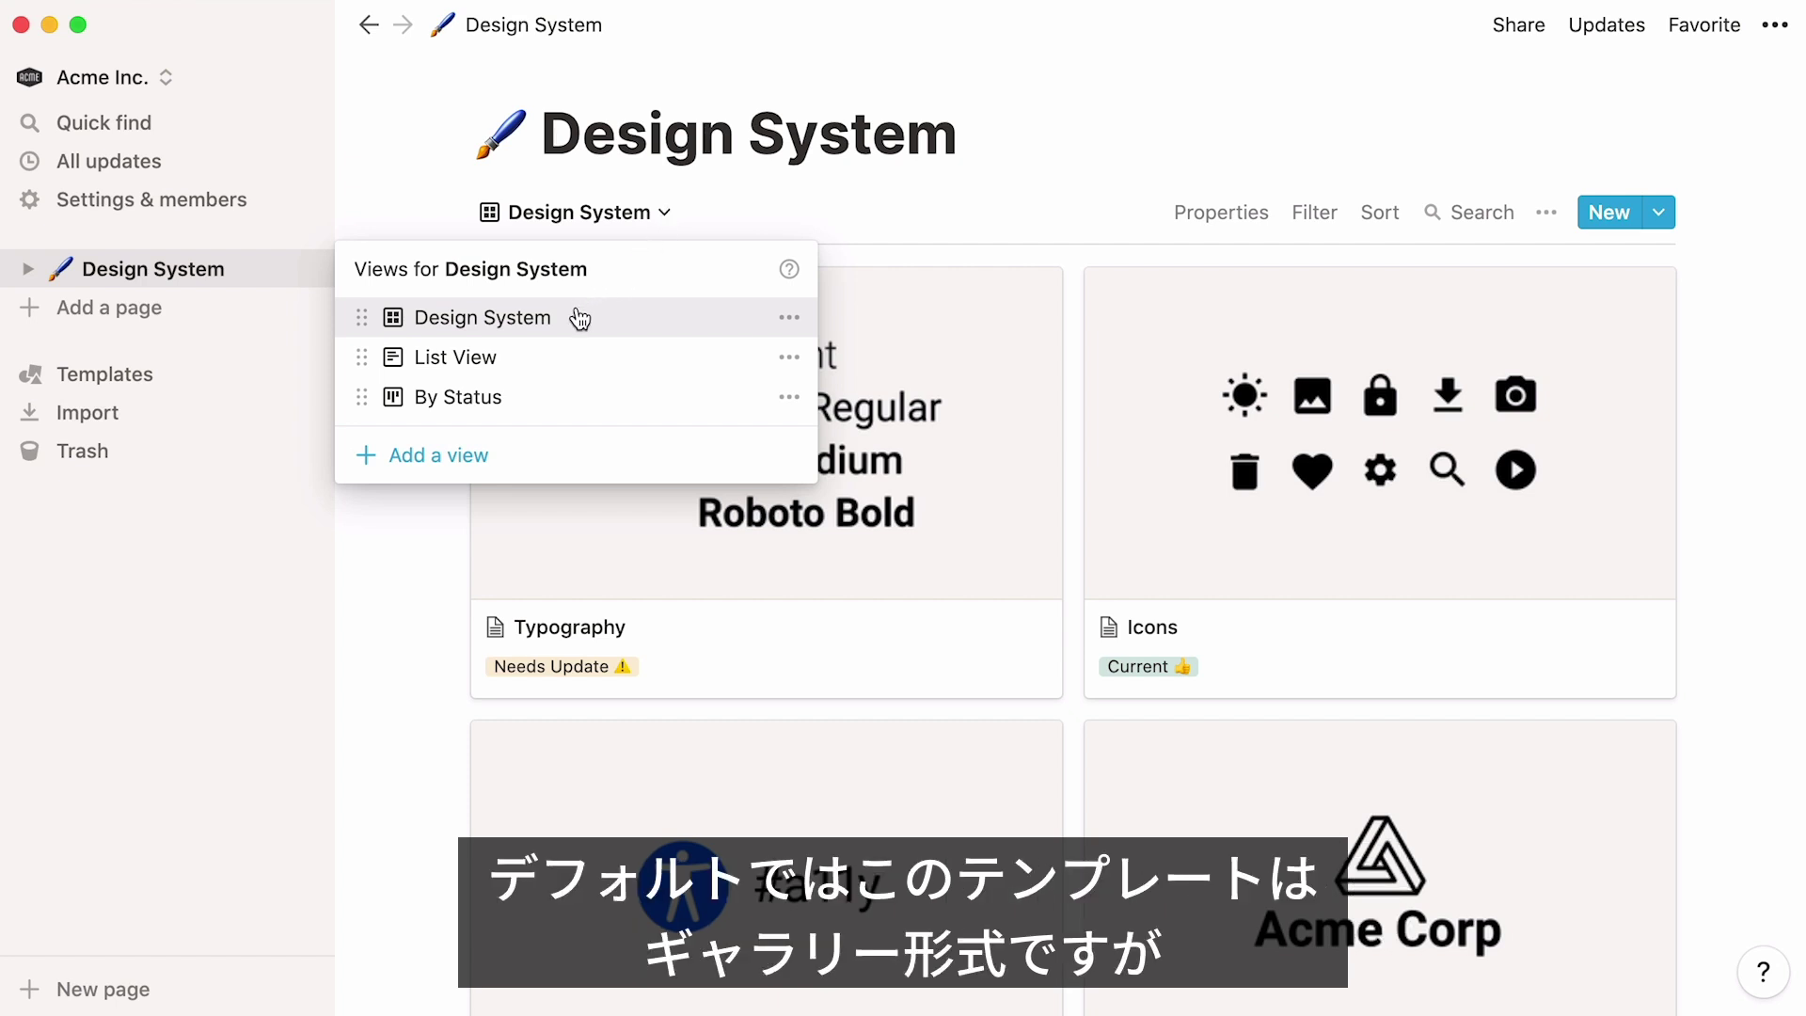
pyautogui.click(580, 362)
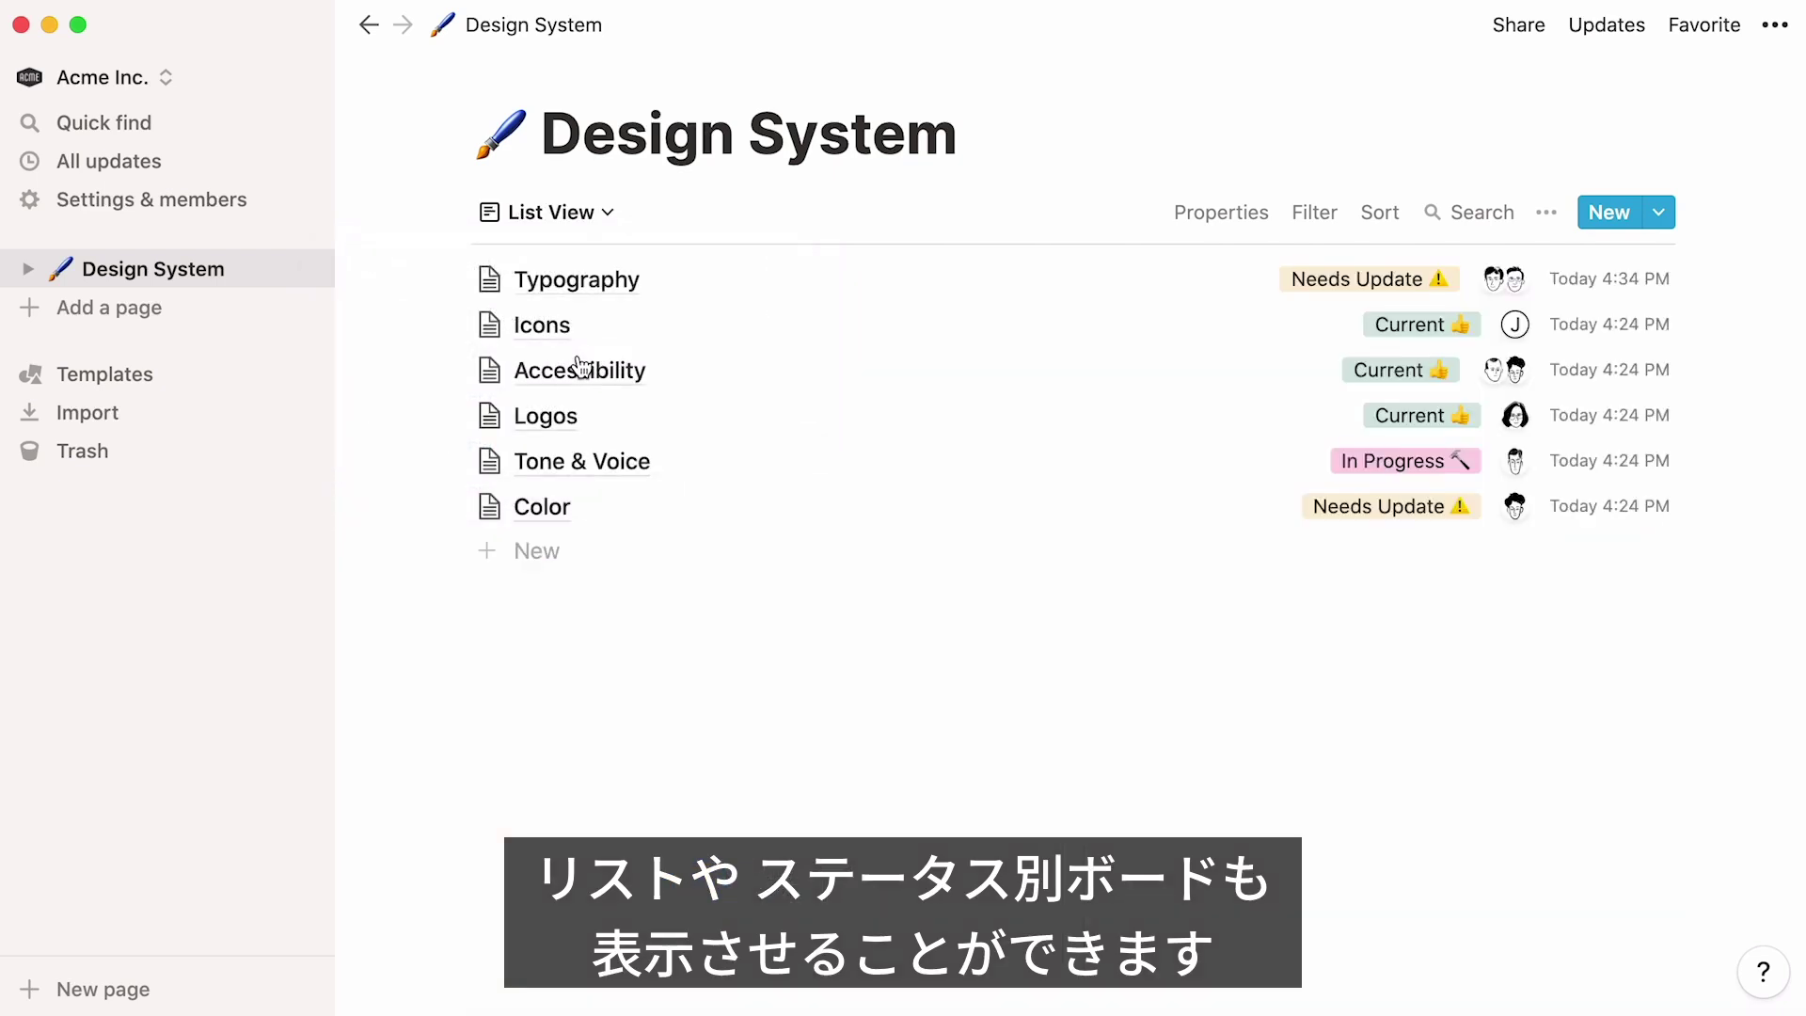
pyautogui.click(610, 222)
pyautogui.click(560, 395)
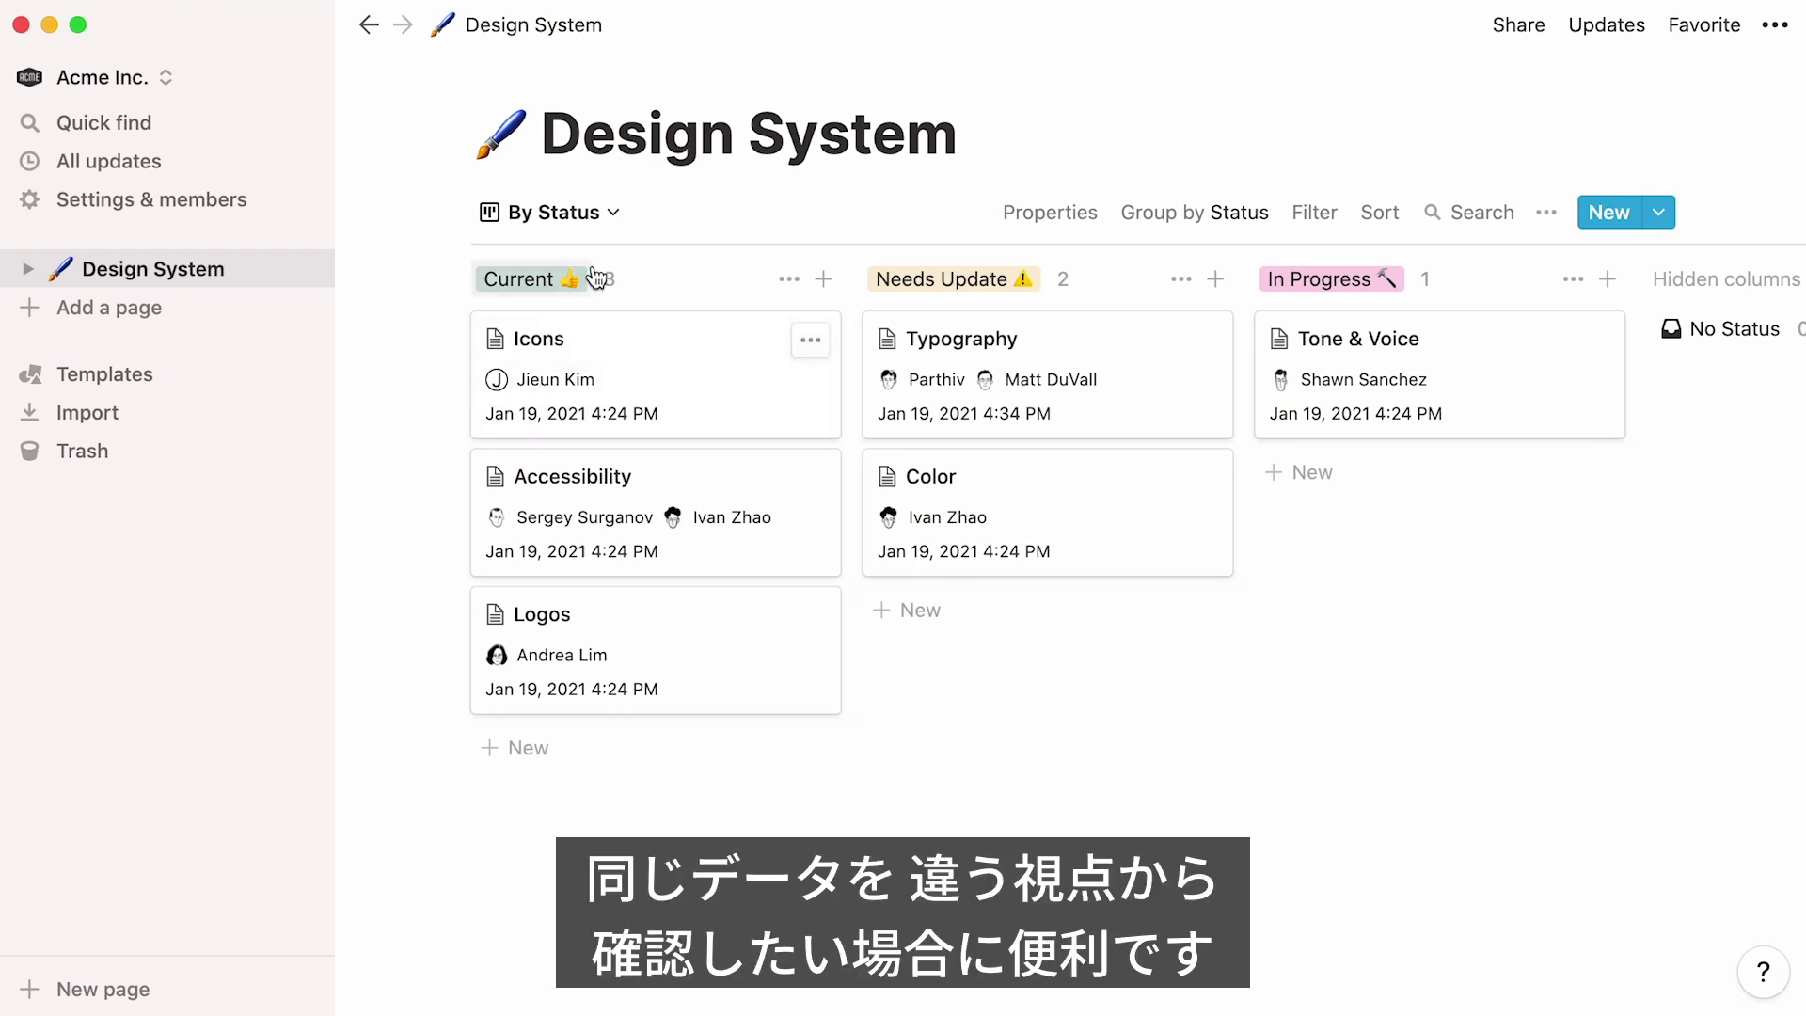
pyautogui.click(611, 222)
pyautogui.click(618, 324)
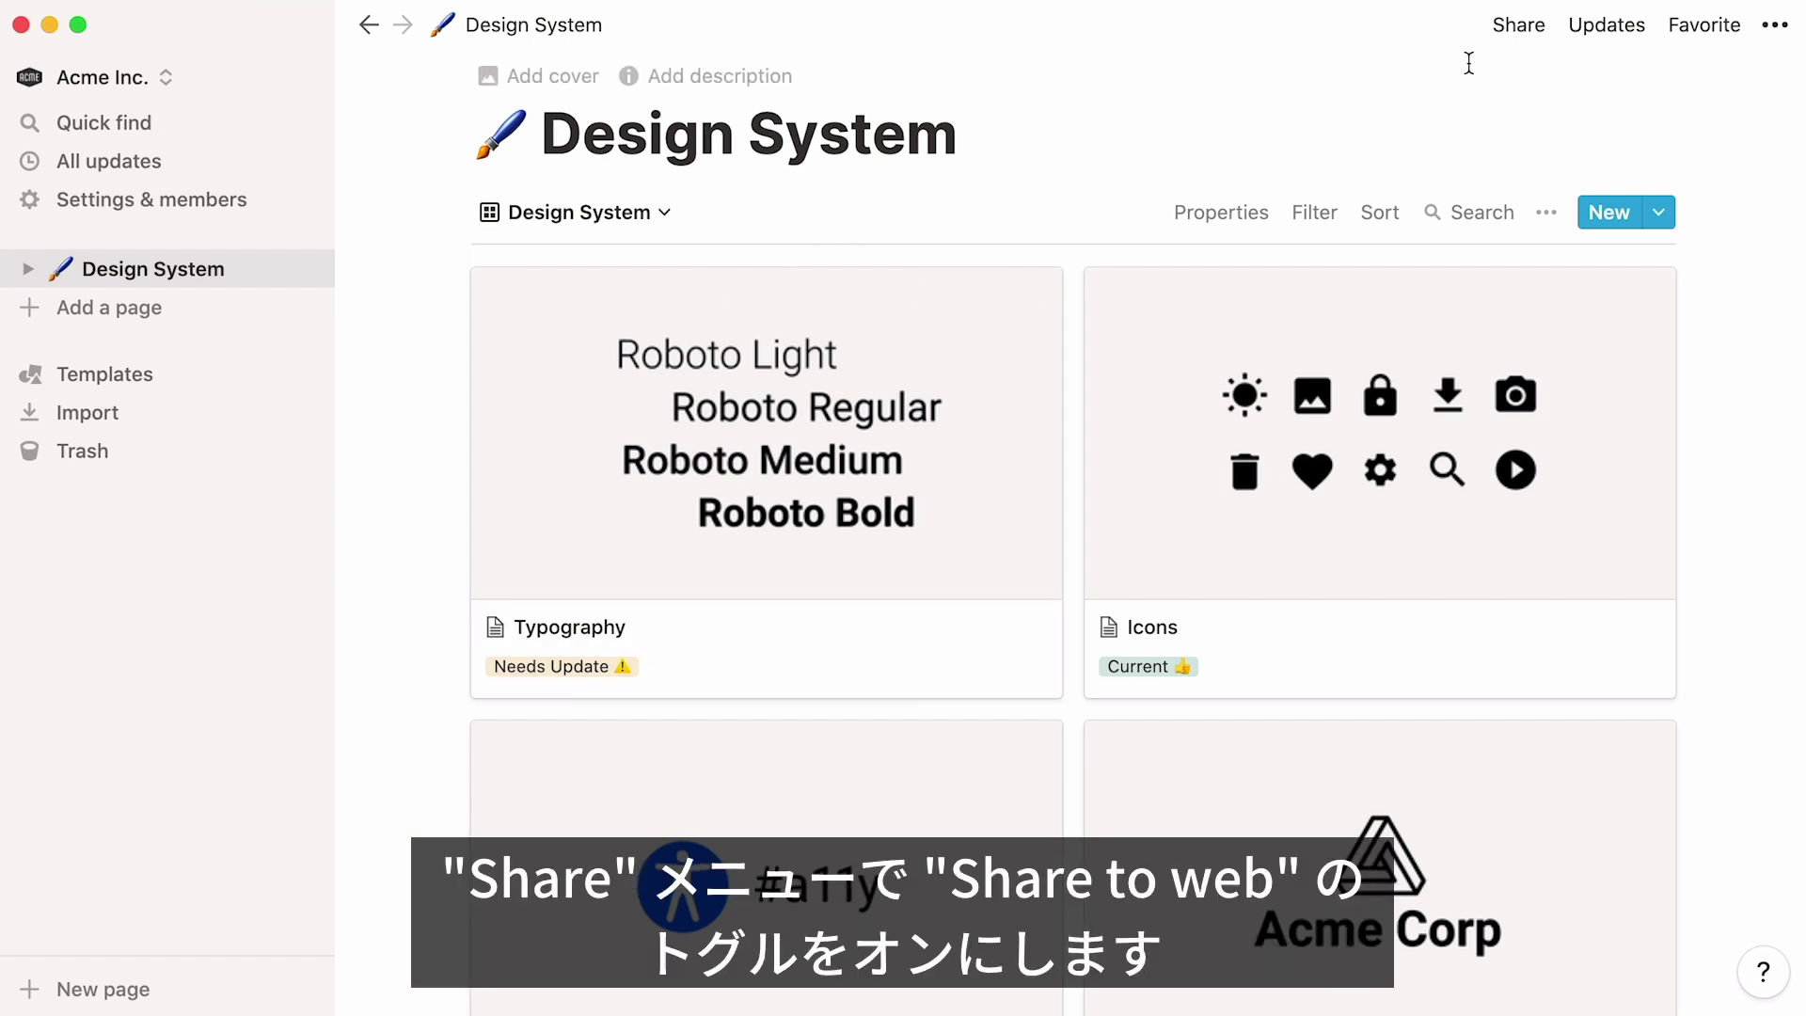
# Step: Turn on Share to web for the Design System page and copy its public link
pyautogui.click(1513, 29)
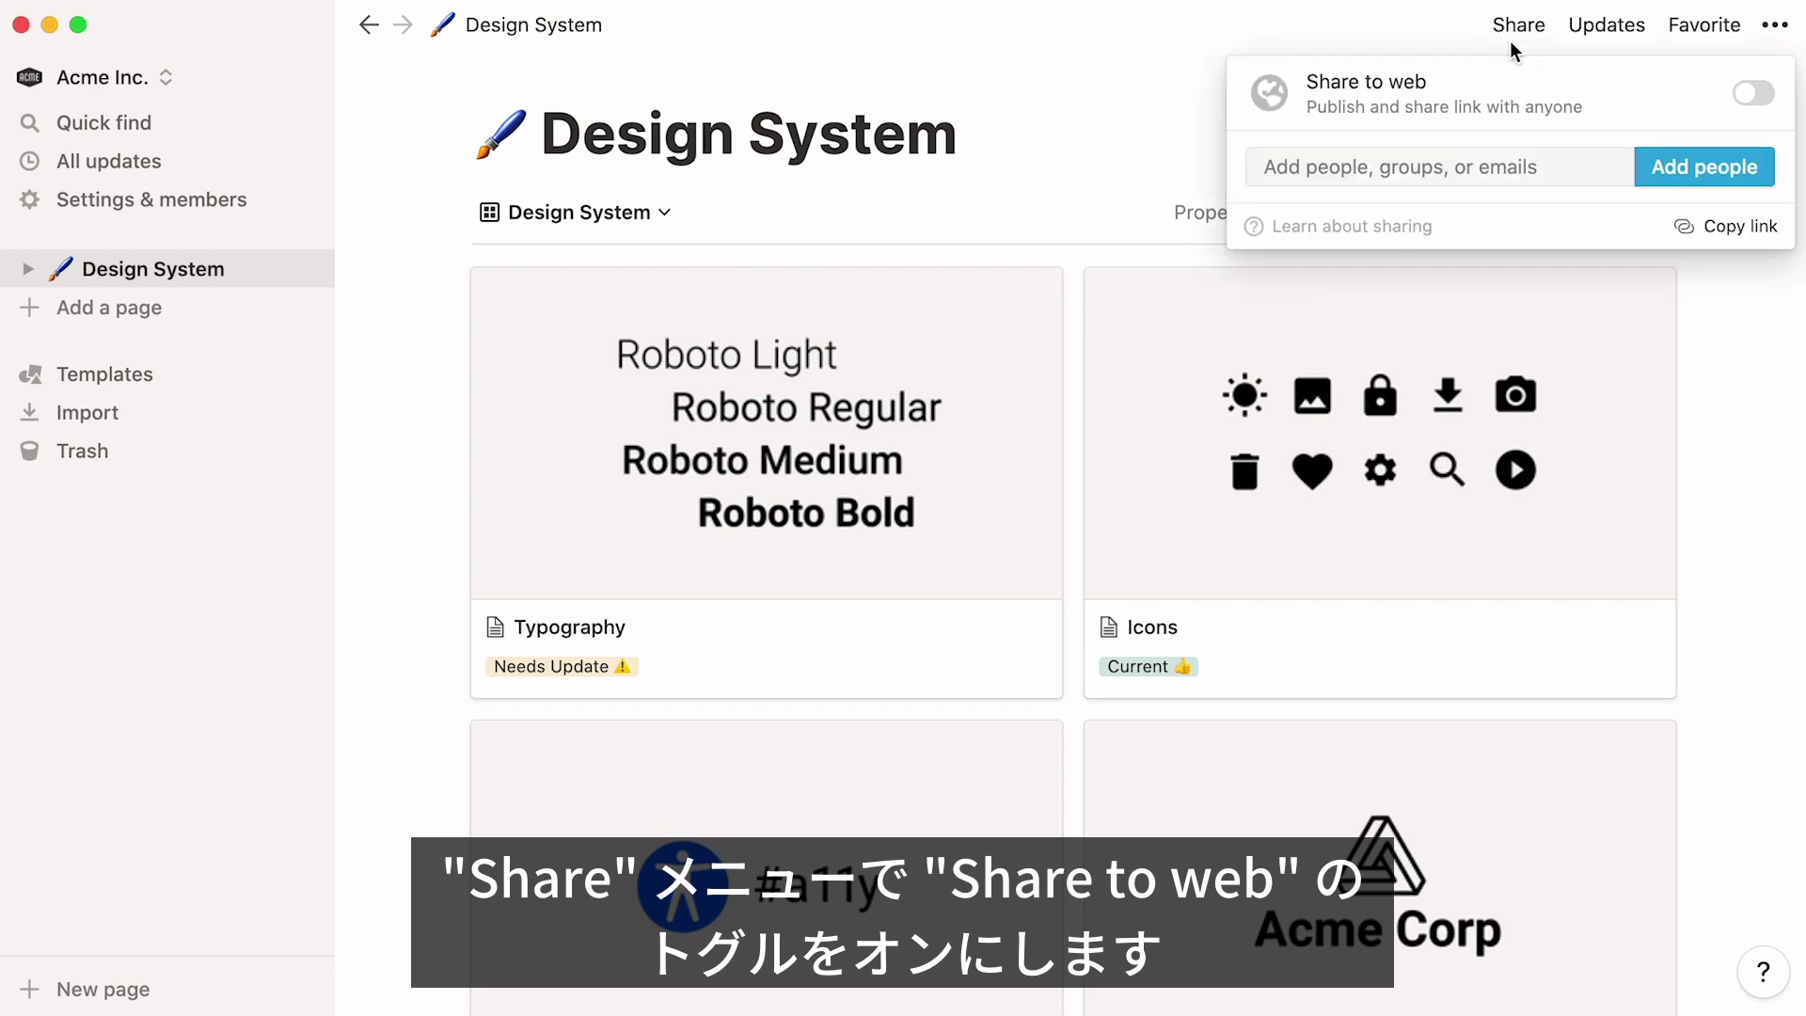
pyautogui.click(1745, 102)
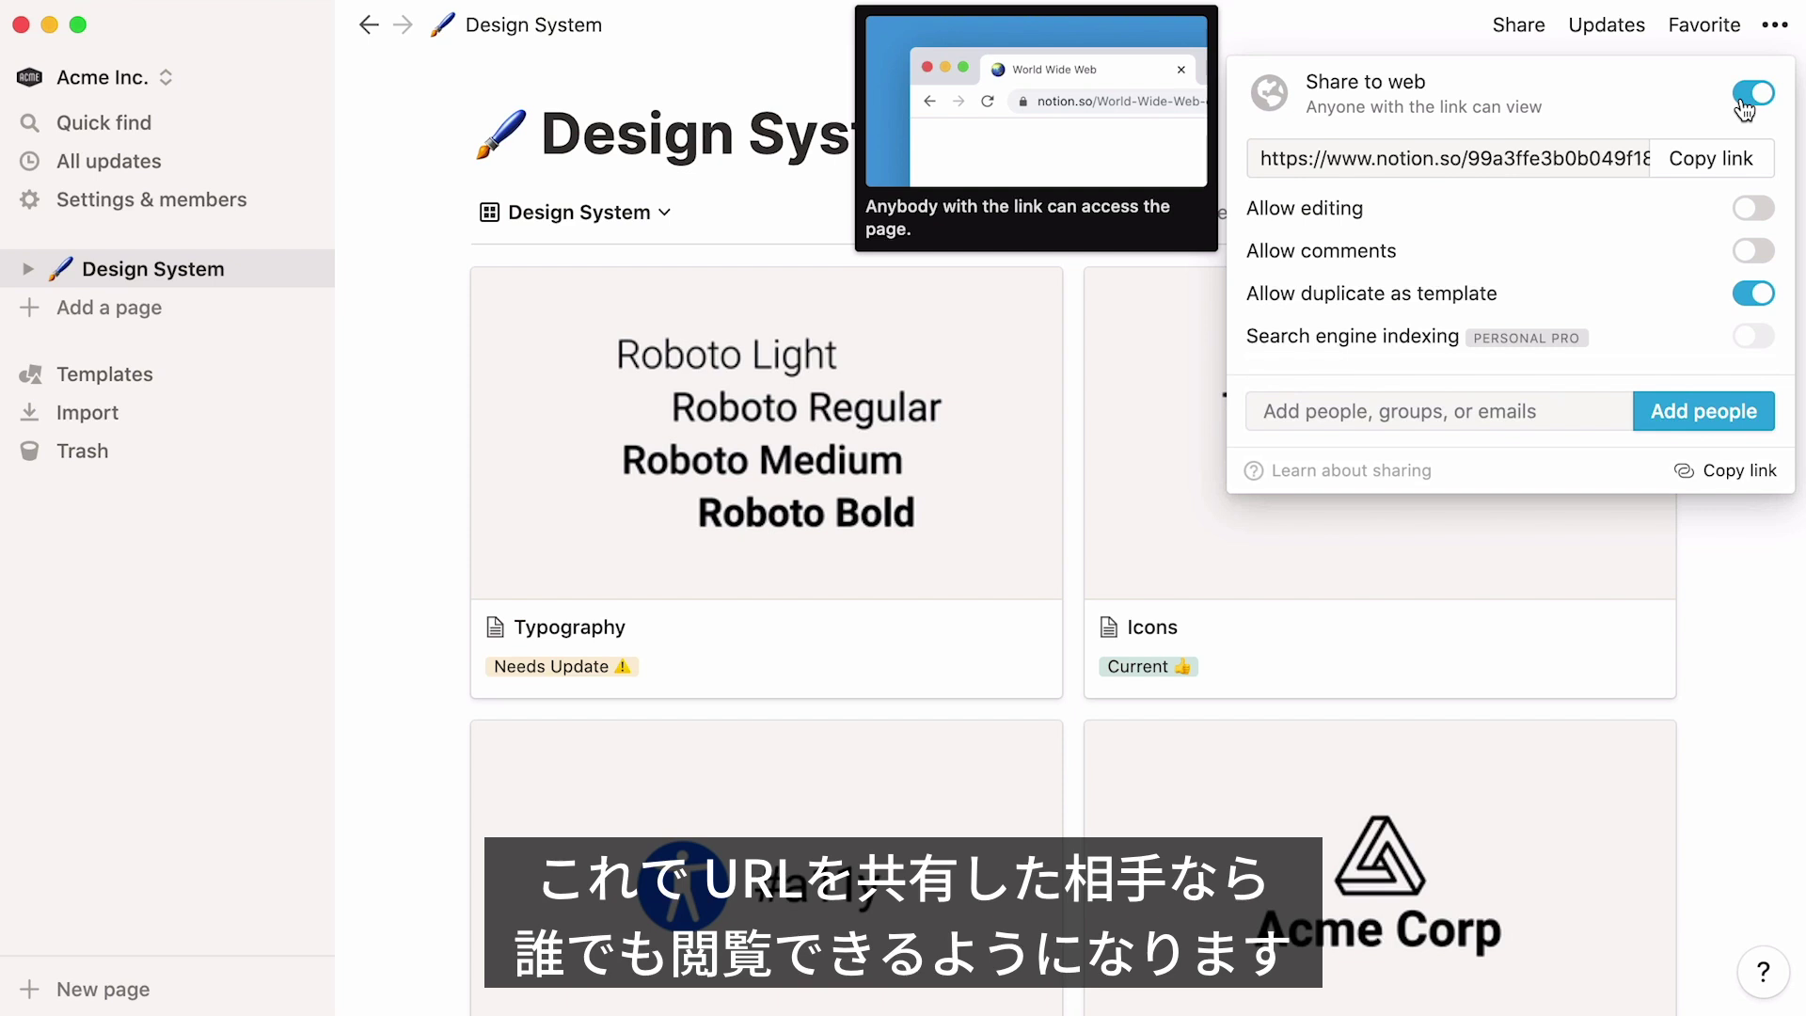
pyautogui.click(1682, 172)
pyautogui.click(1157, 96)
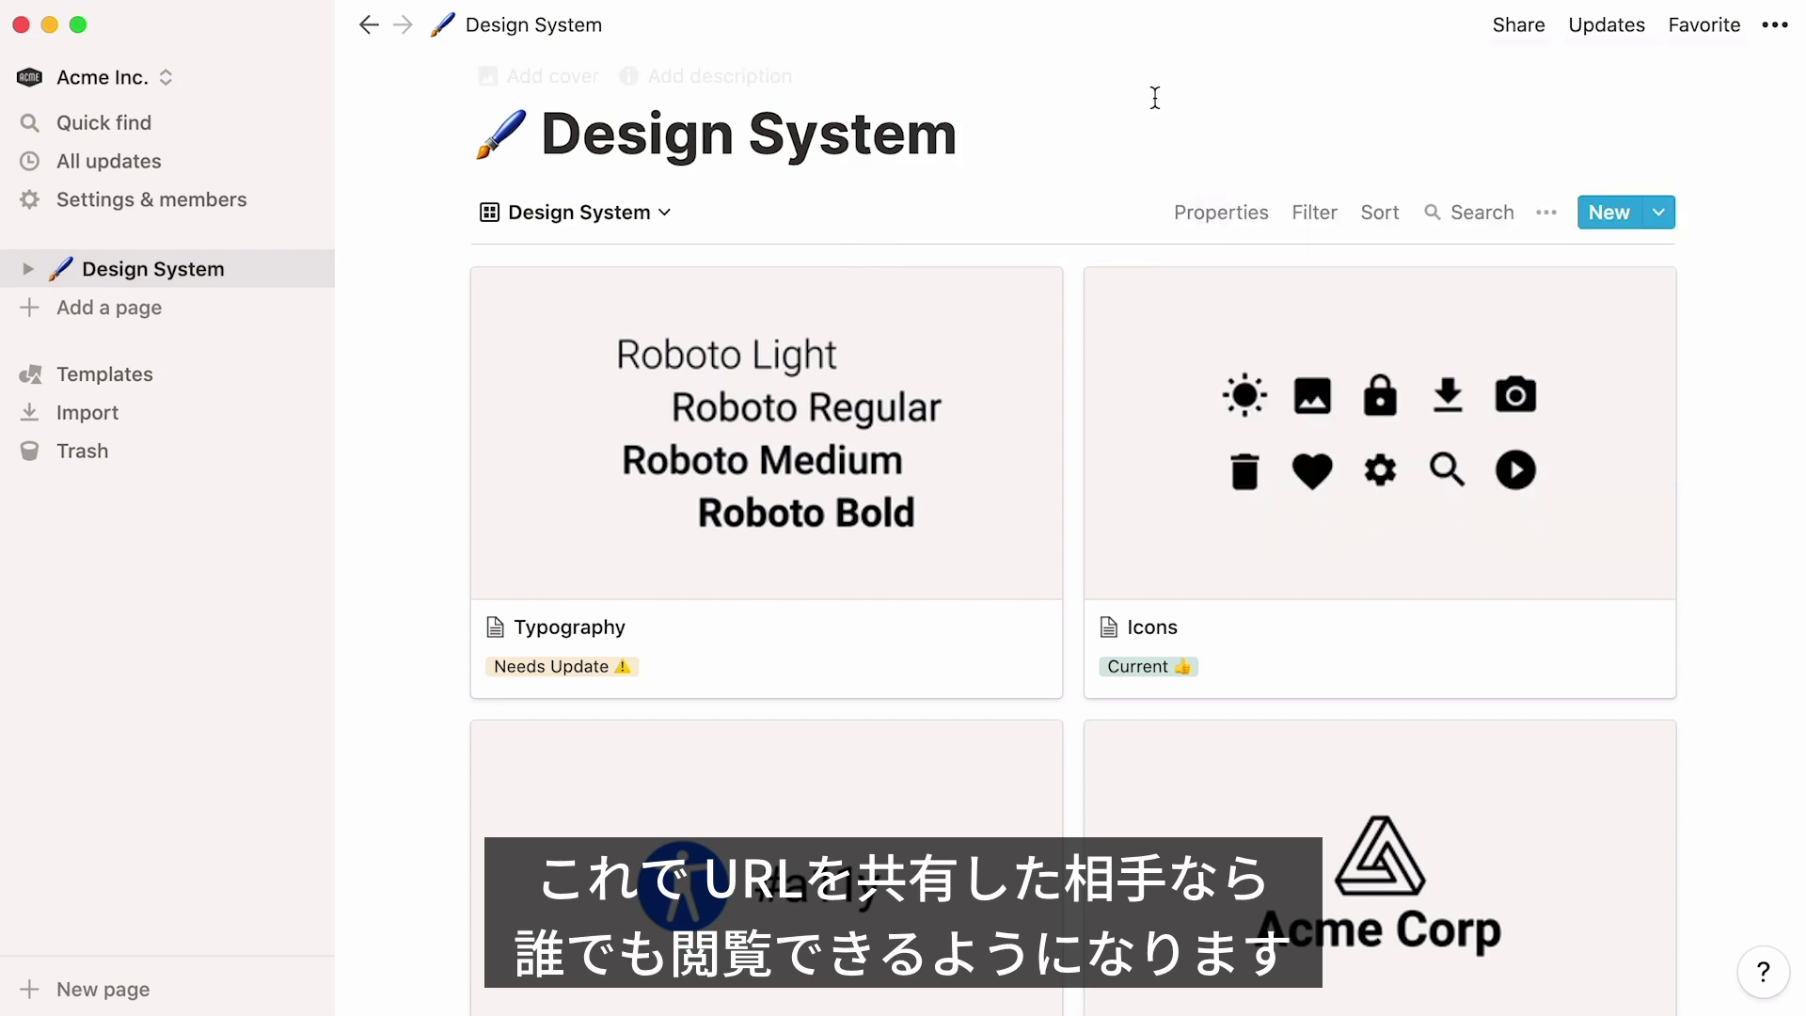
# Step: Add the Meeting Notes template, open the Font family standardization note and scroll to Action Items
pyautogui.click(202, 373)
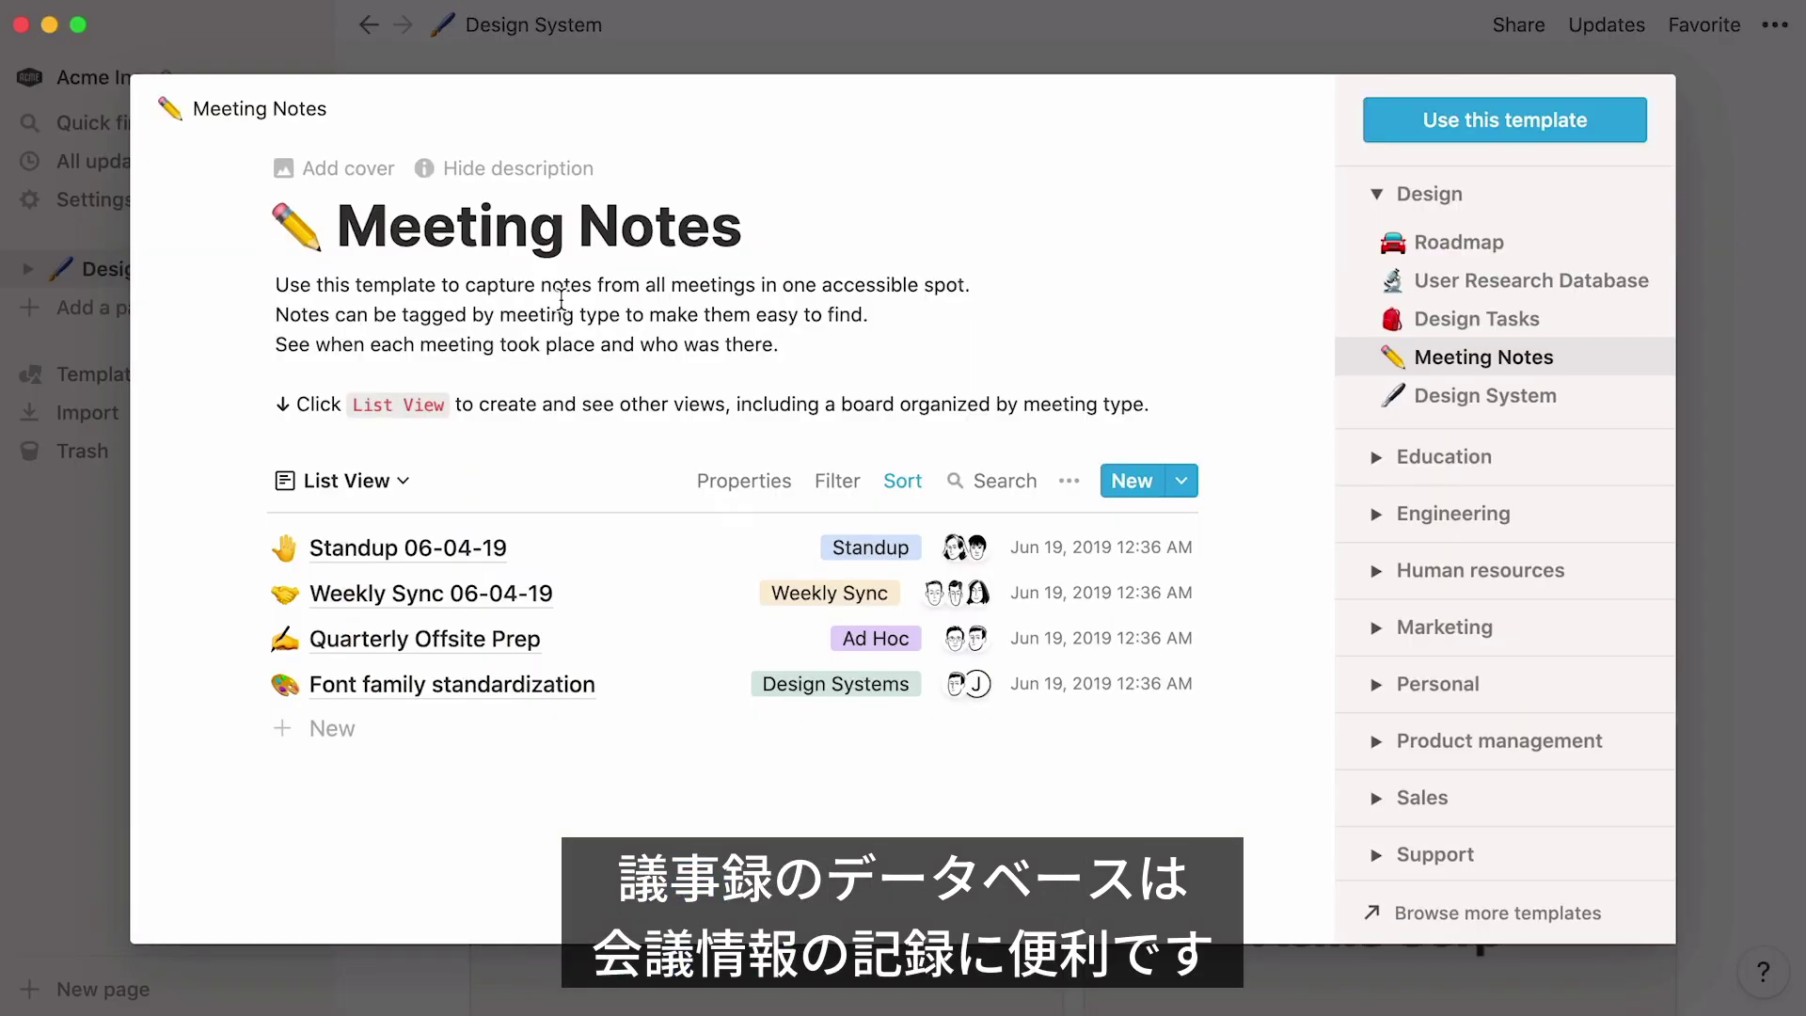
pyautogui.click(1369, 137)
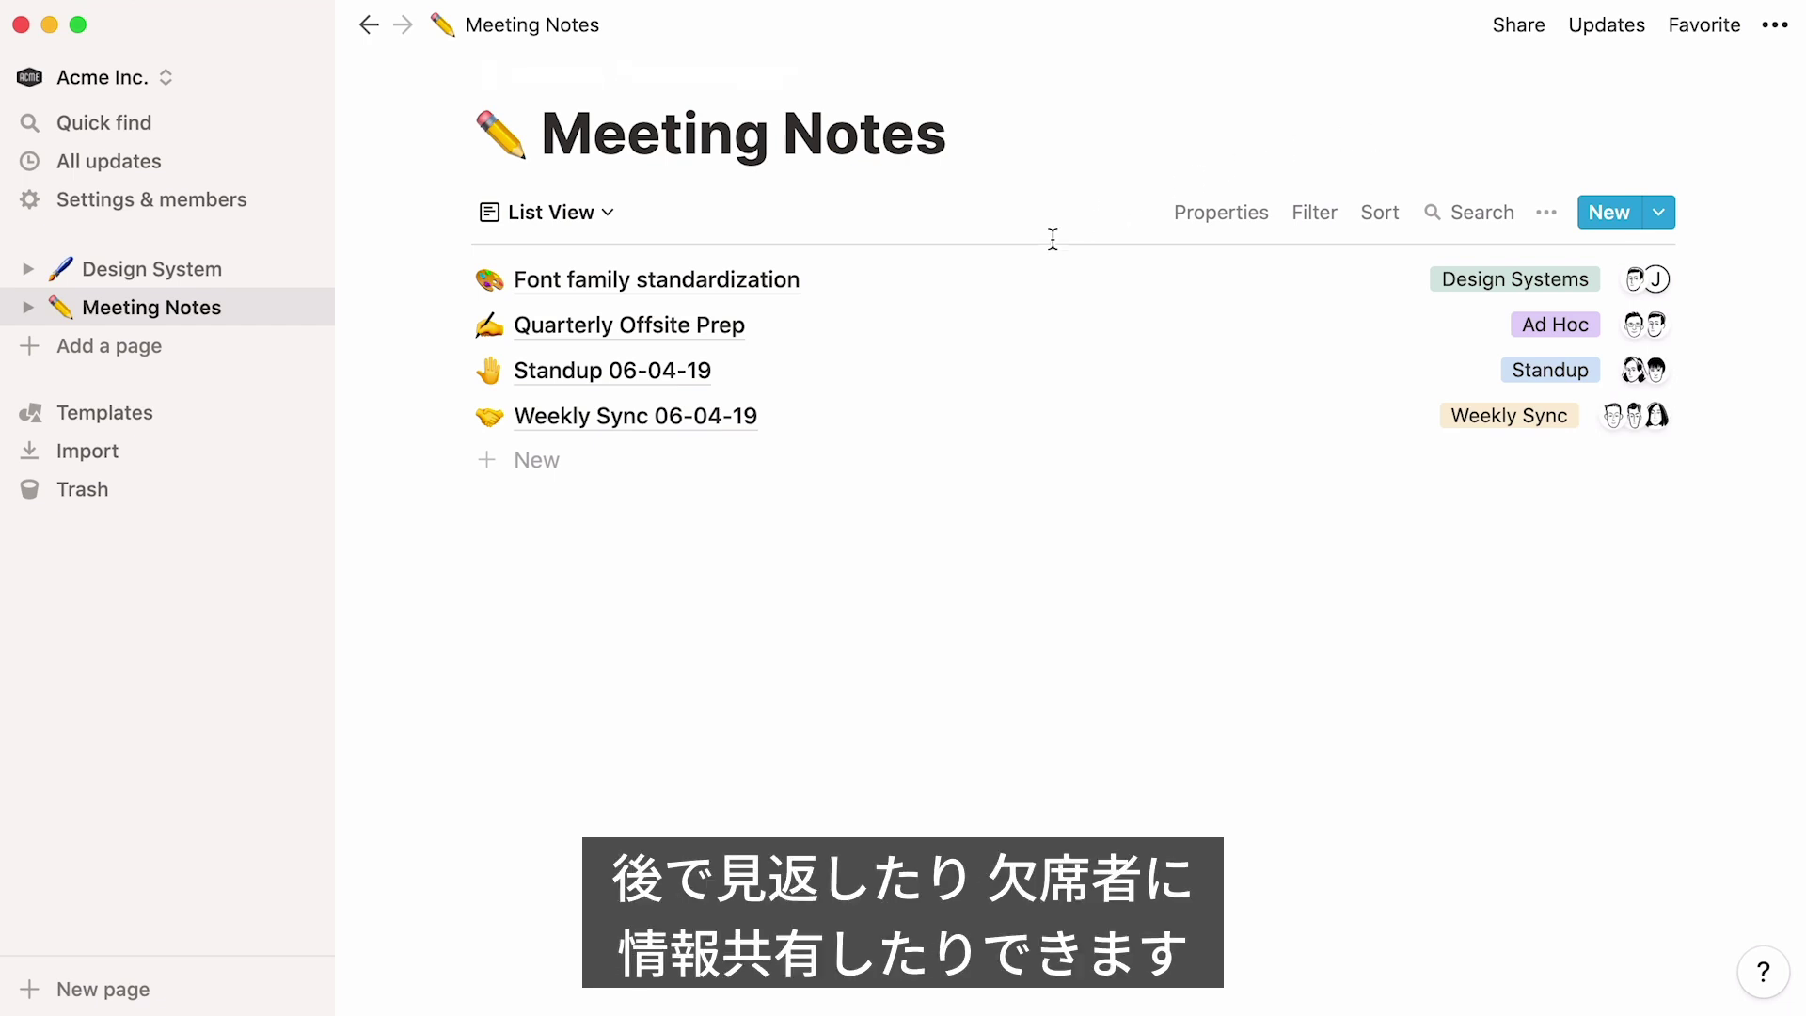
pyautogui.click(995, 283)
pyautogui.scroll(-5, 301, 612)
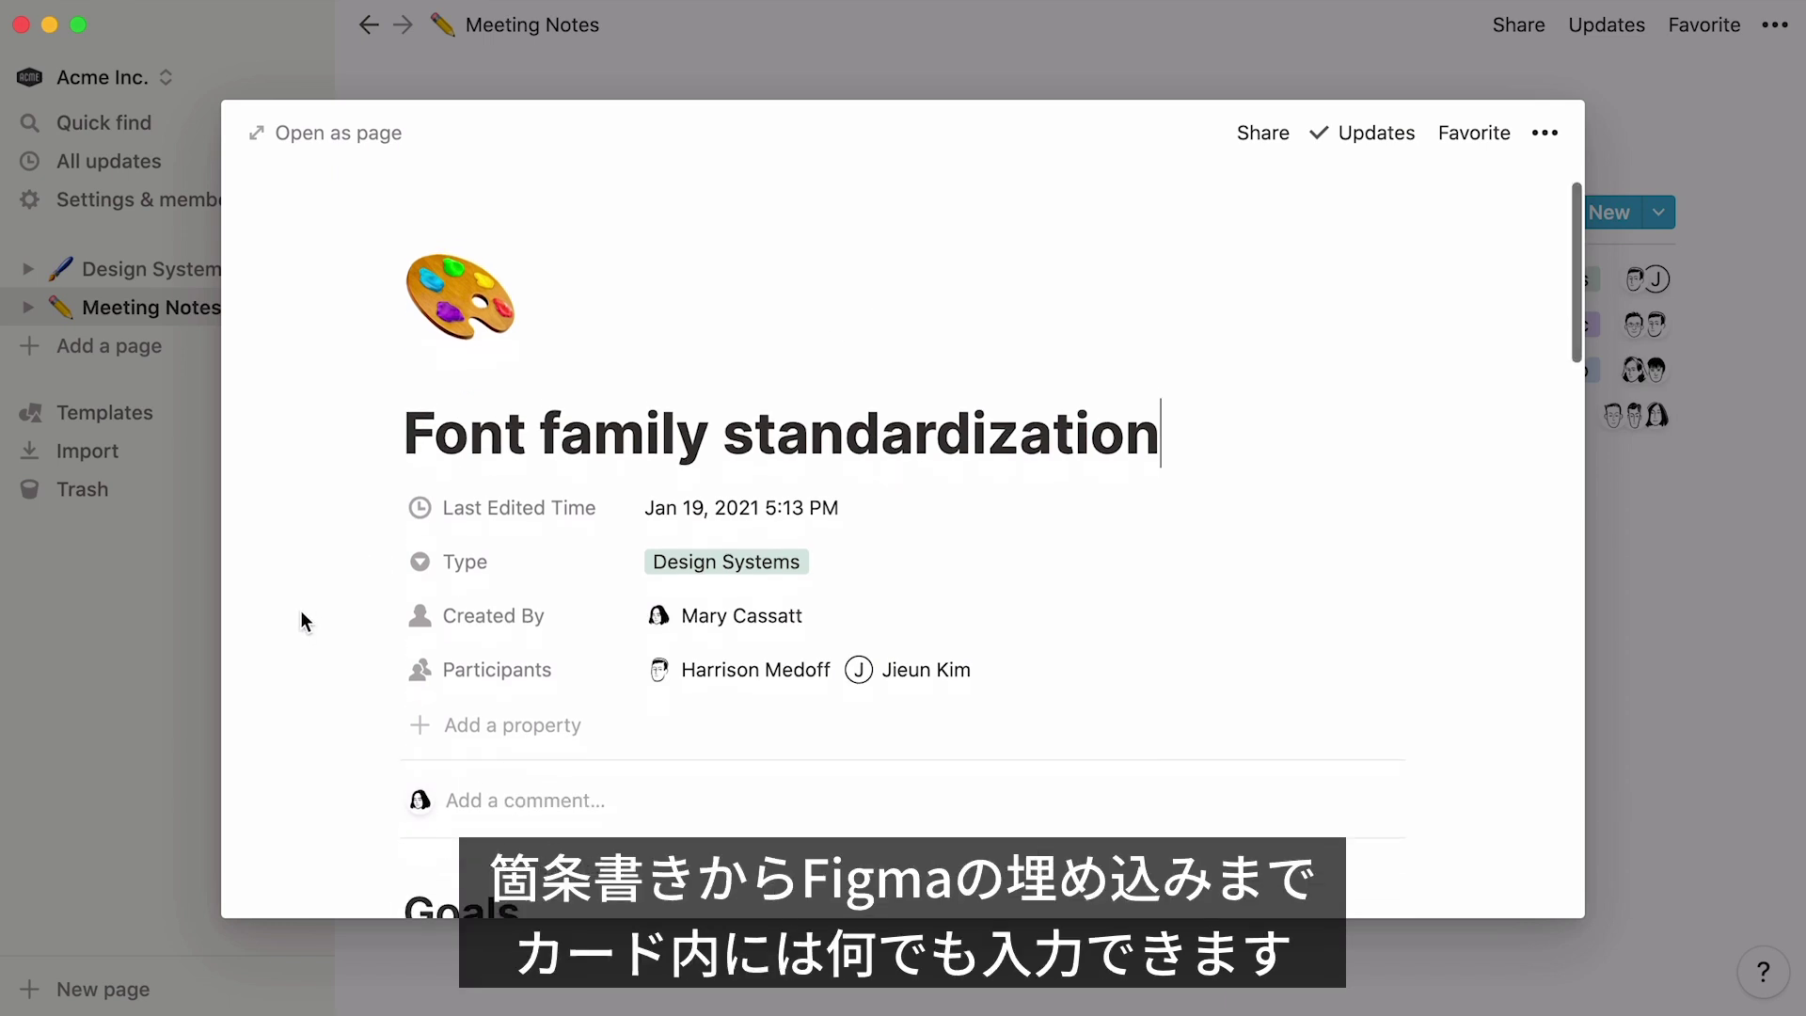
pyautogui.scroll(-2, 301, 611)
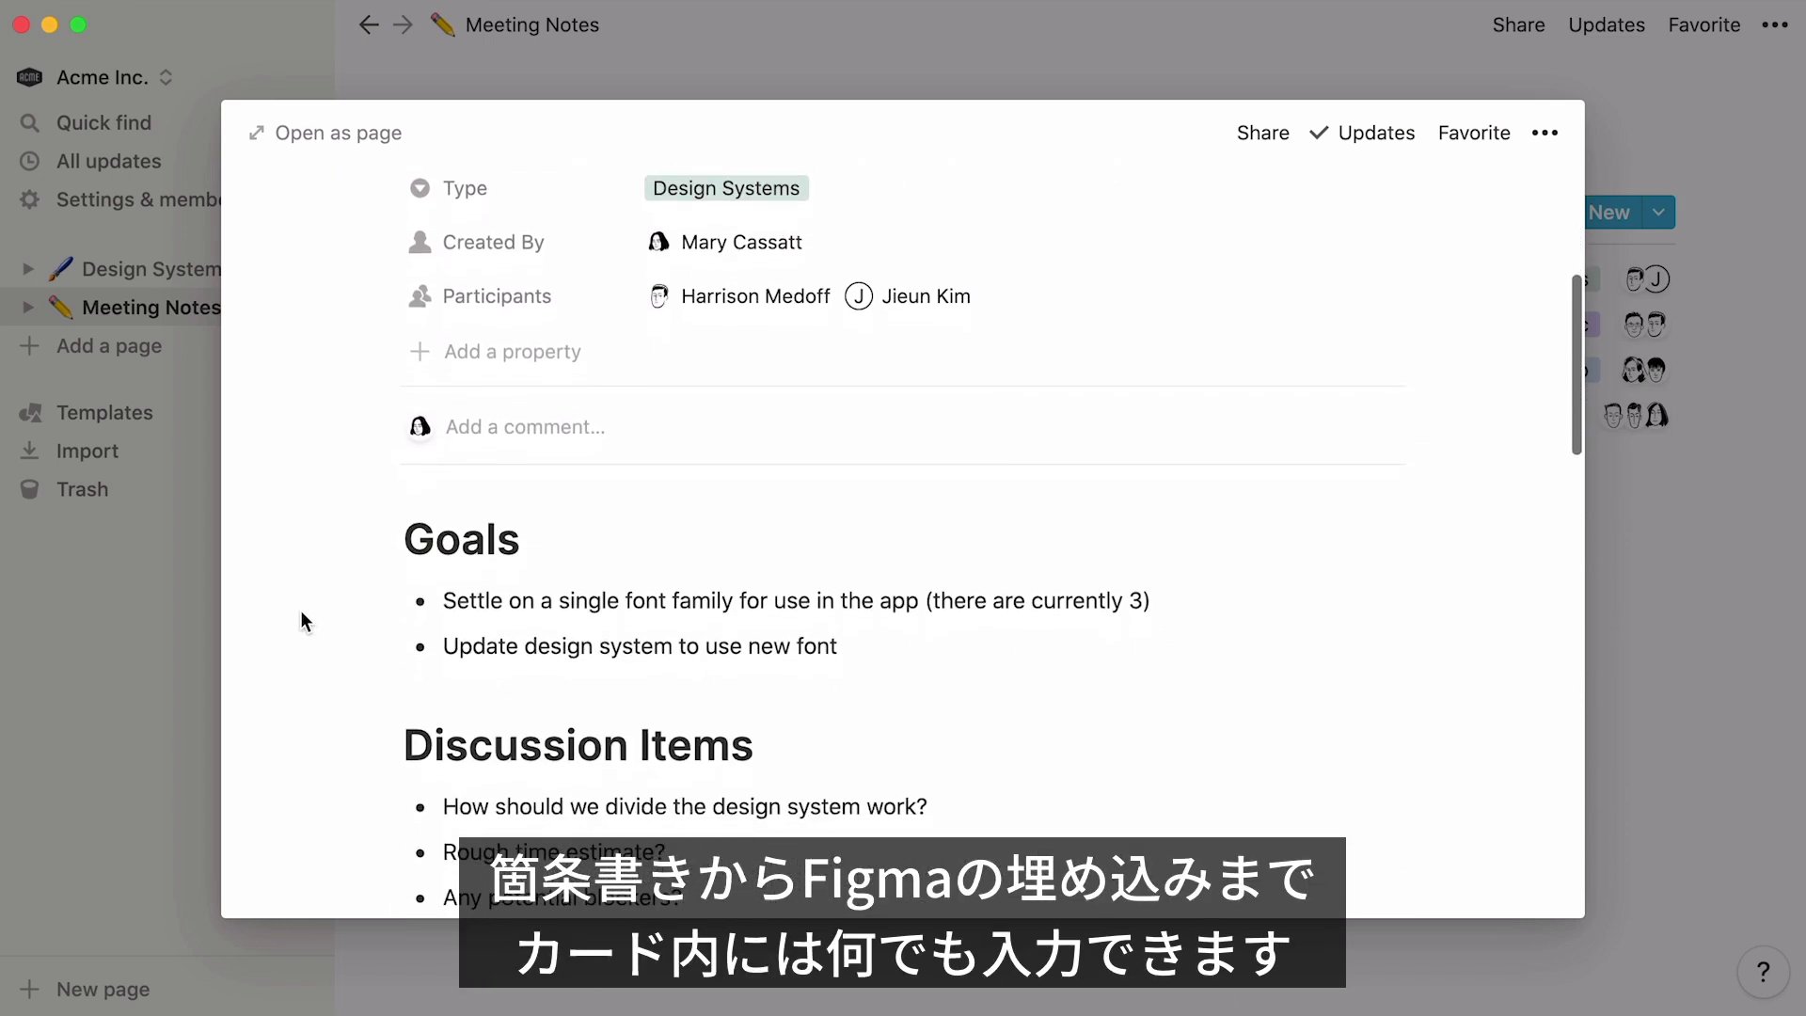
pyautogui.scroll(-4, 301, 620)
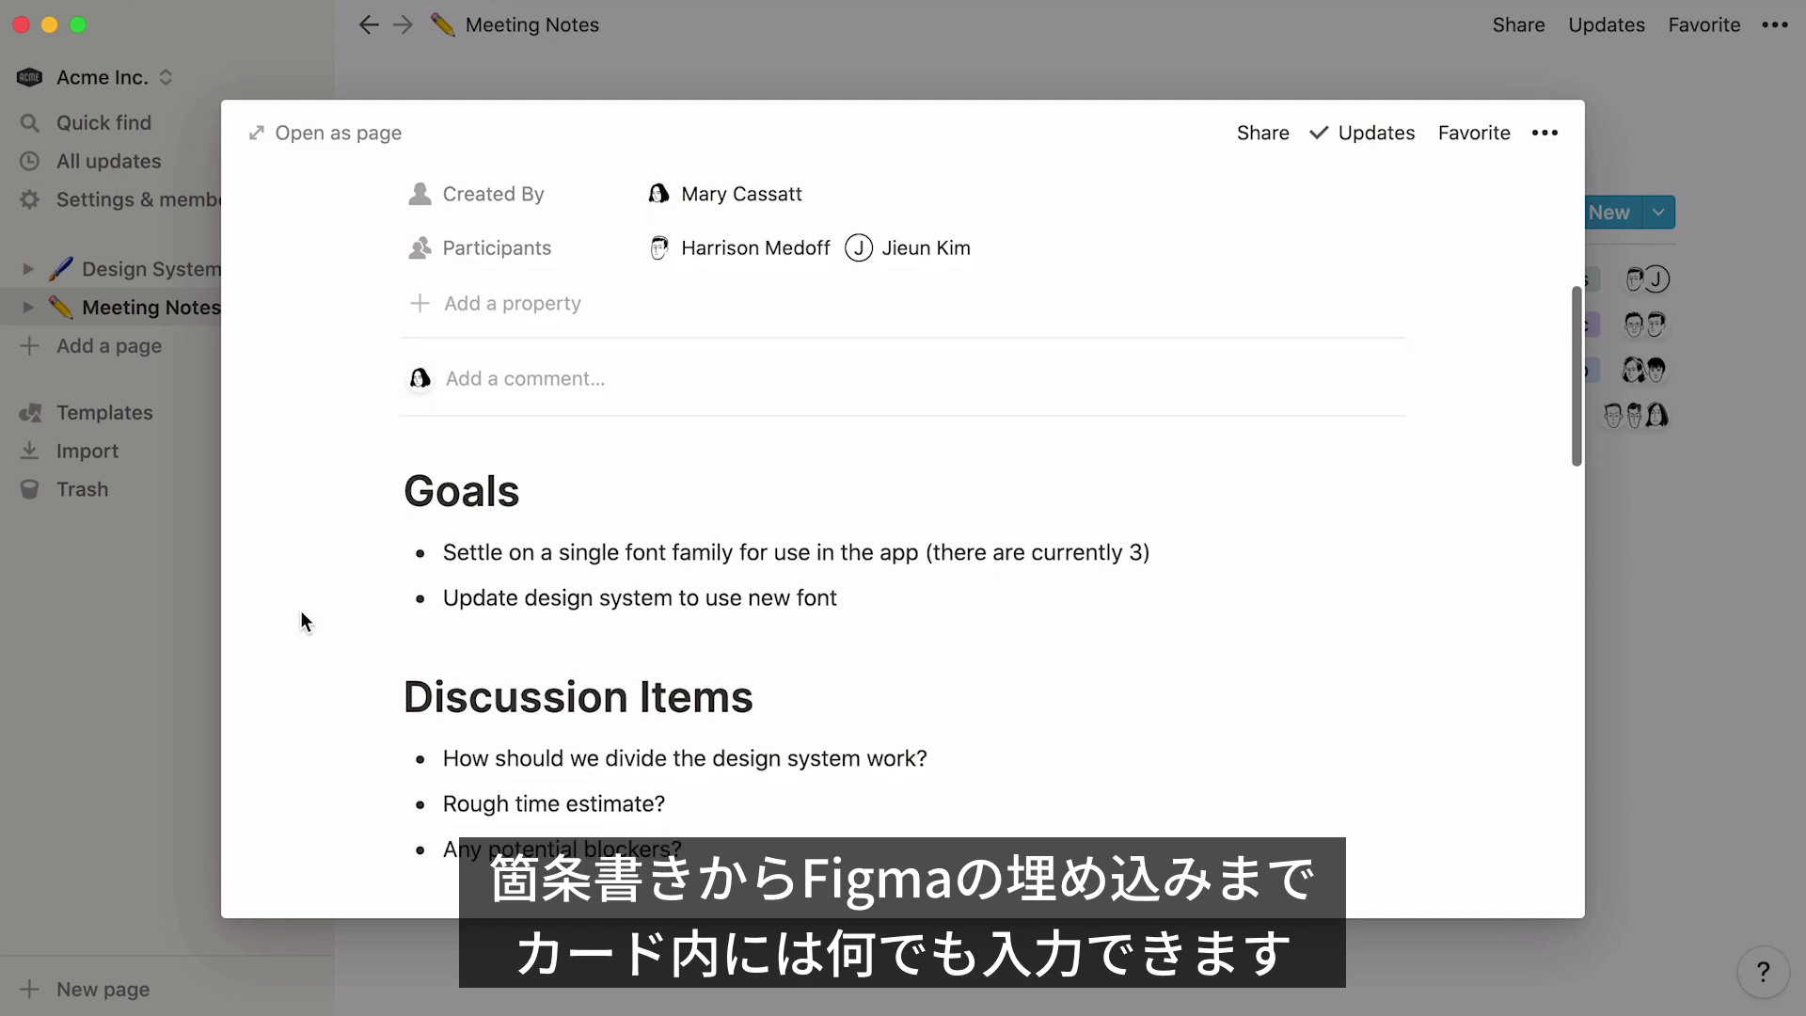
pyautogui.scroll(-6, 302, 613)
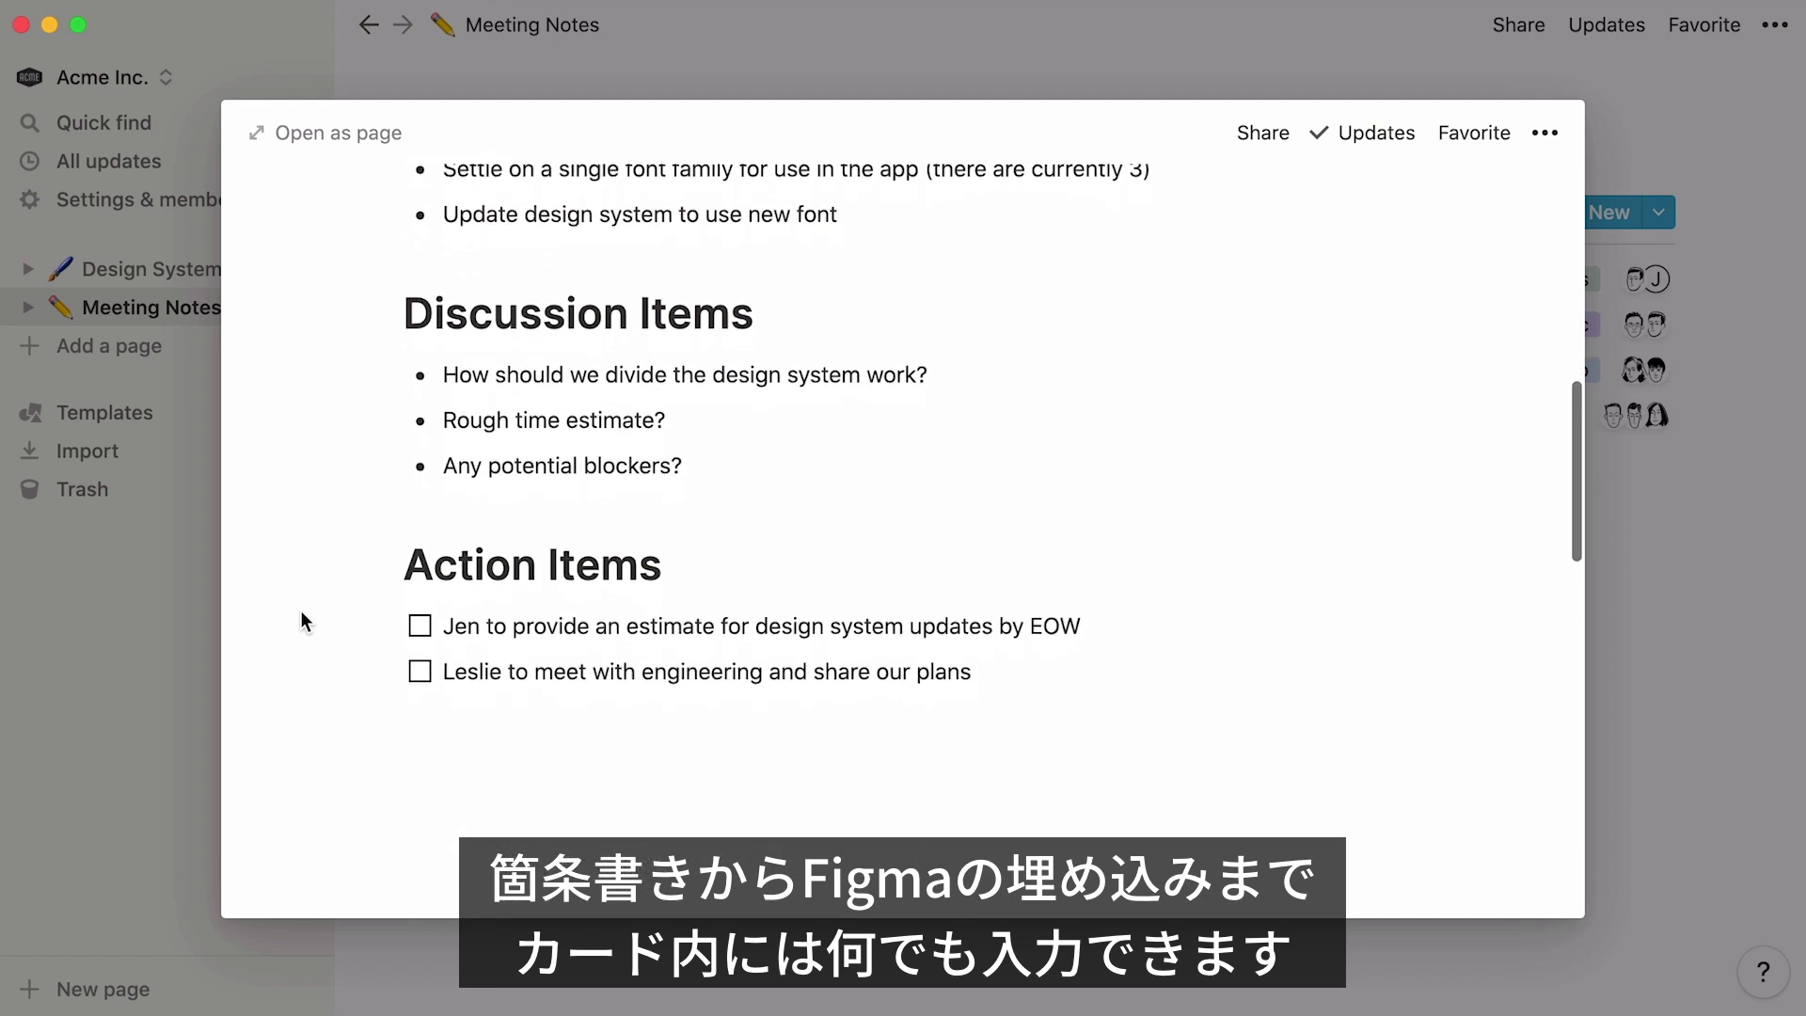
# Step: Insert a /figma embed block below Action Items and paste the Figma file link
pyautogui.click(431, 443)
pyautogui.write('/figma')
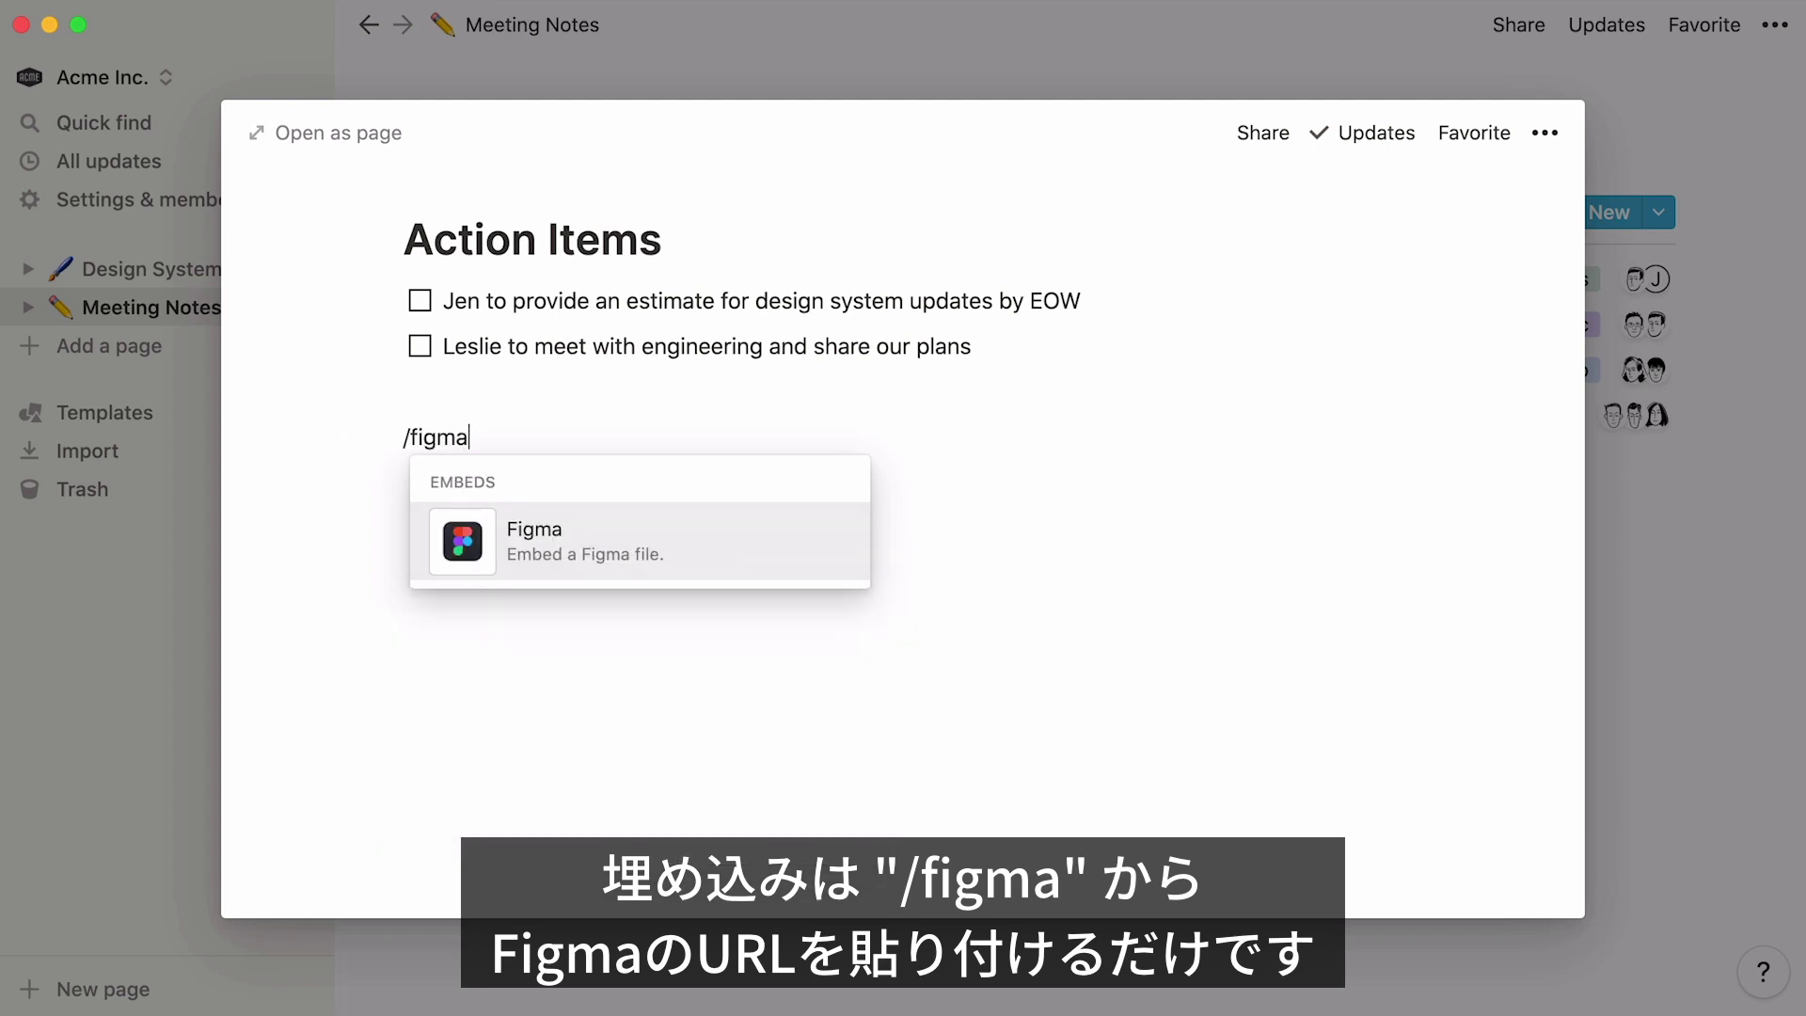
pyautogui.press('Return')
pyautogui.press('super+v')
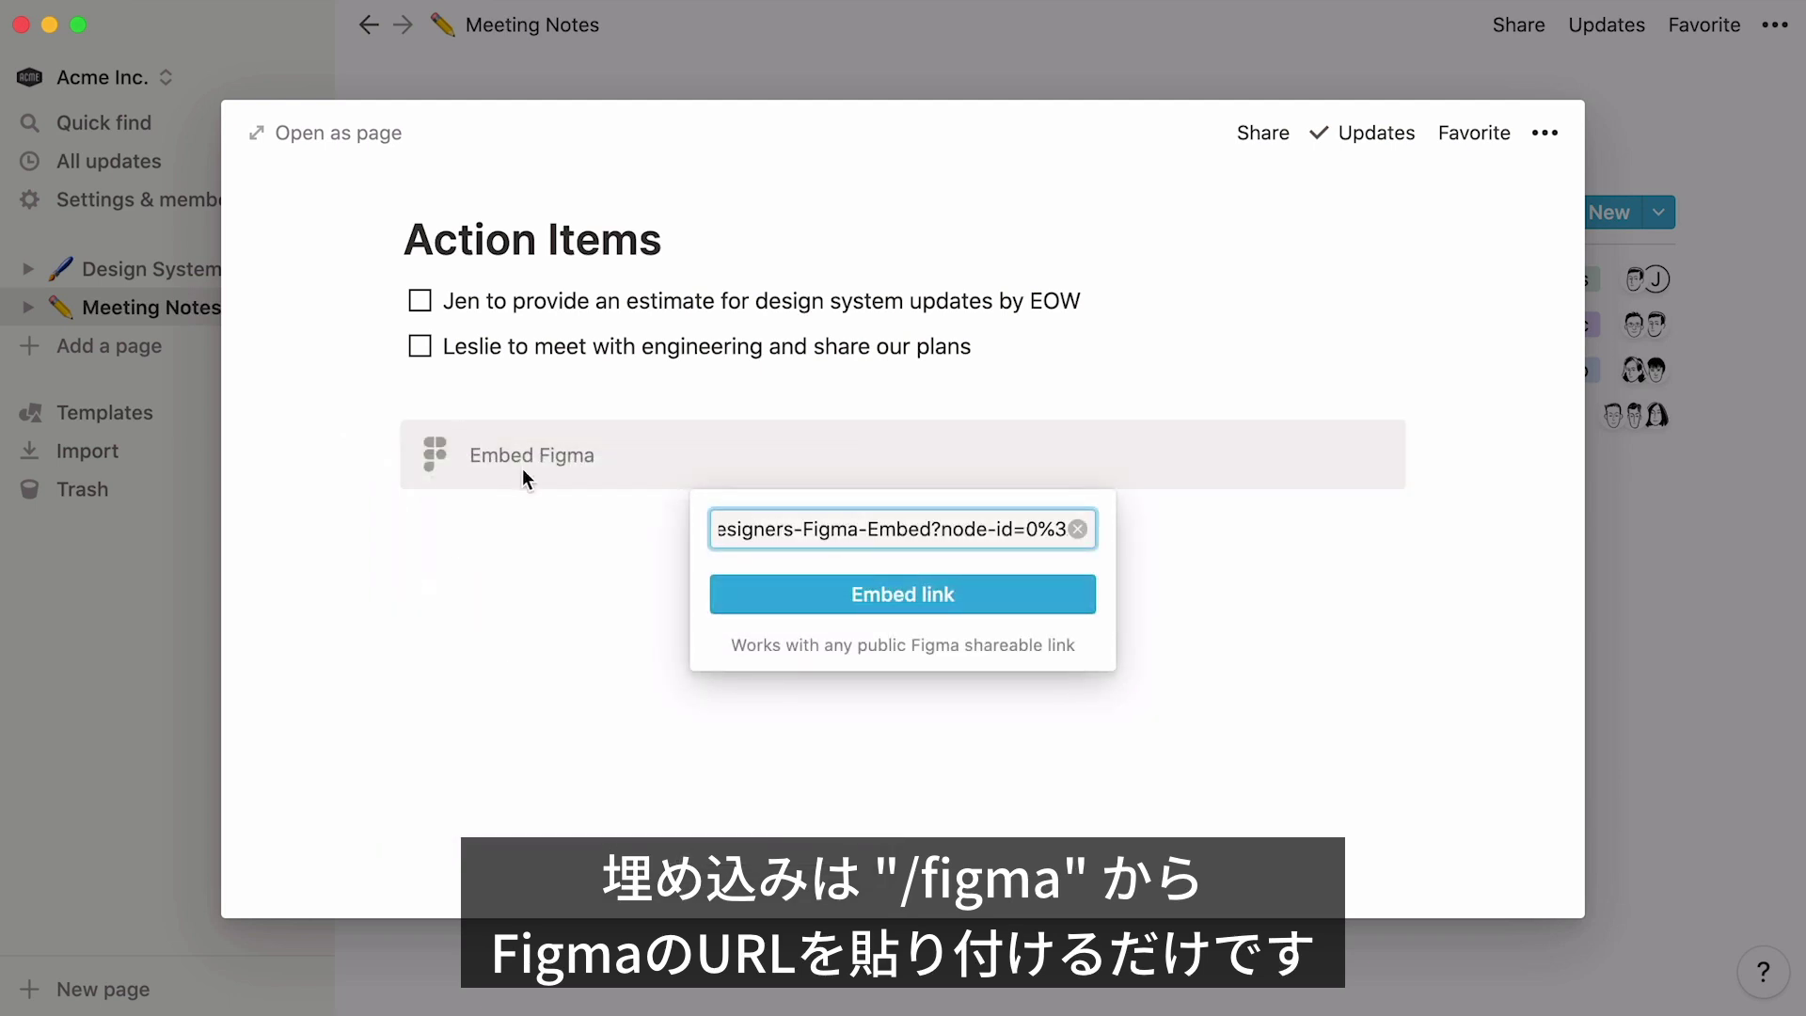
pyautogui.press('Return')
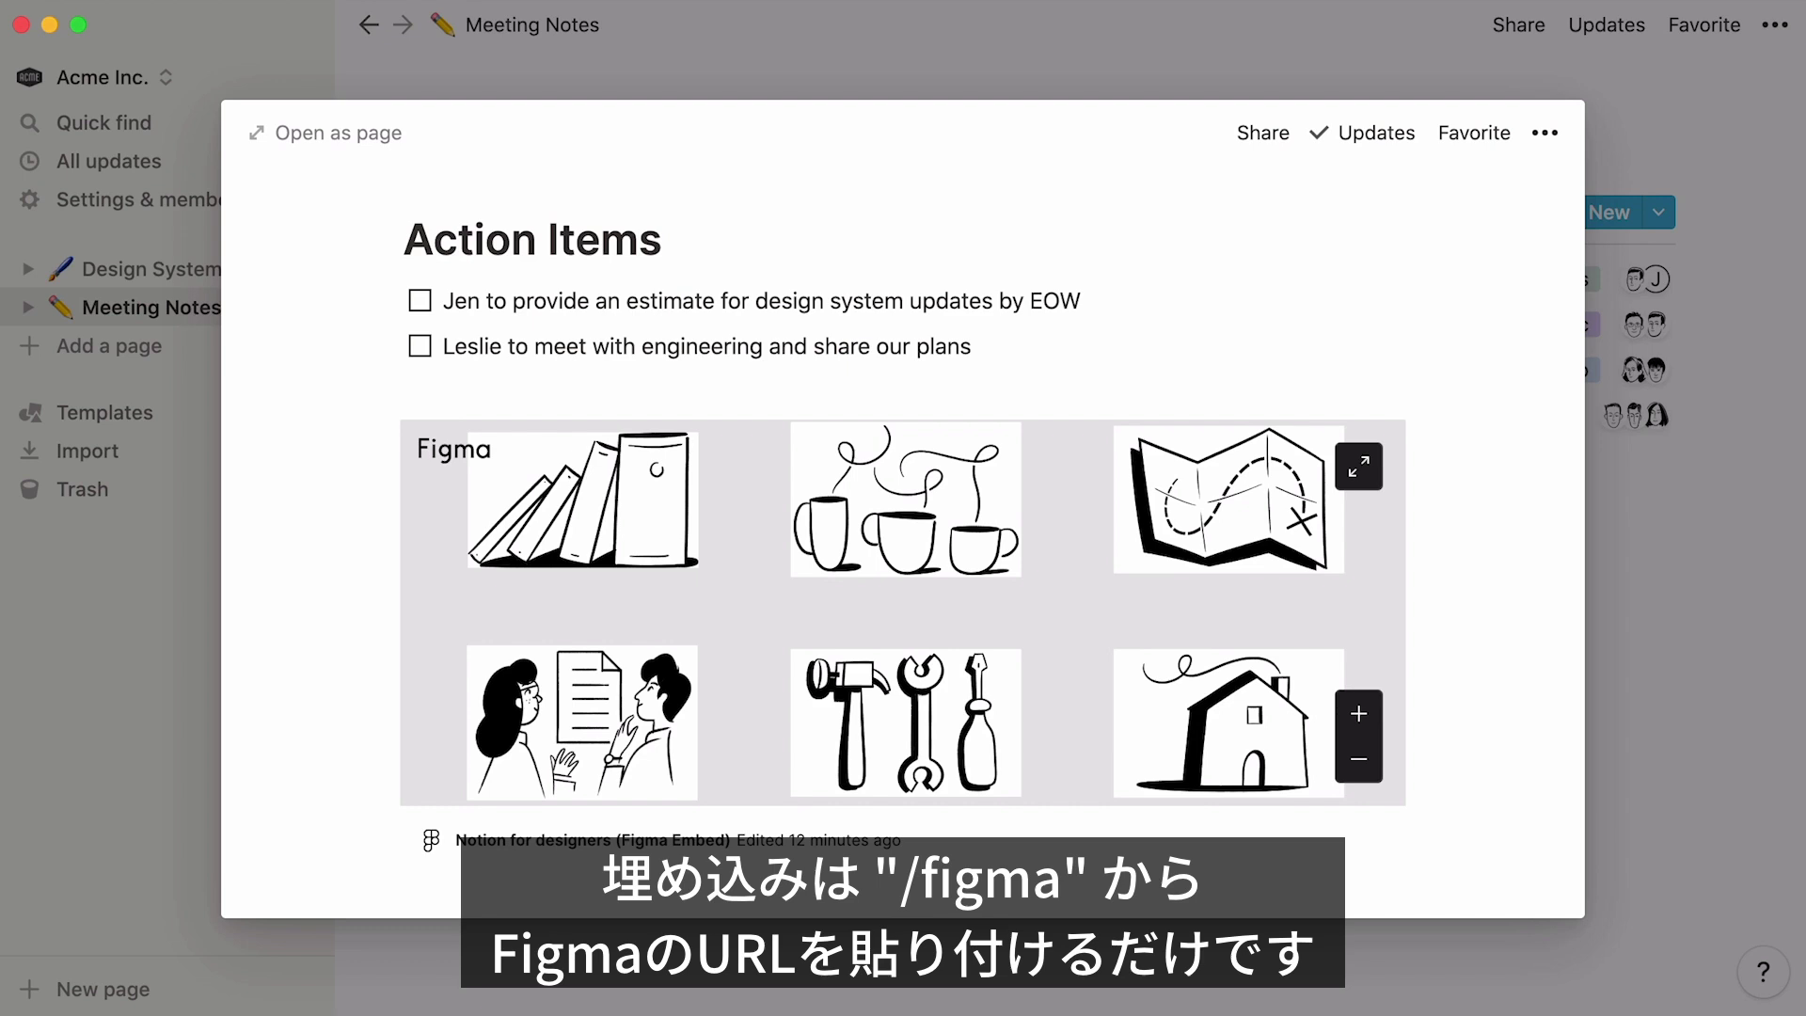
pyautogui.scroll(-10, 903, 507)
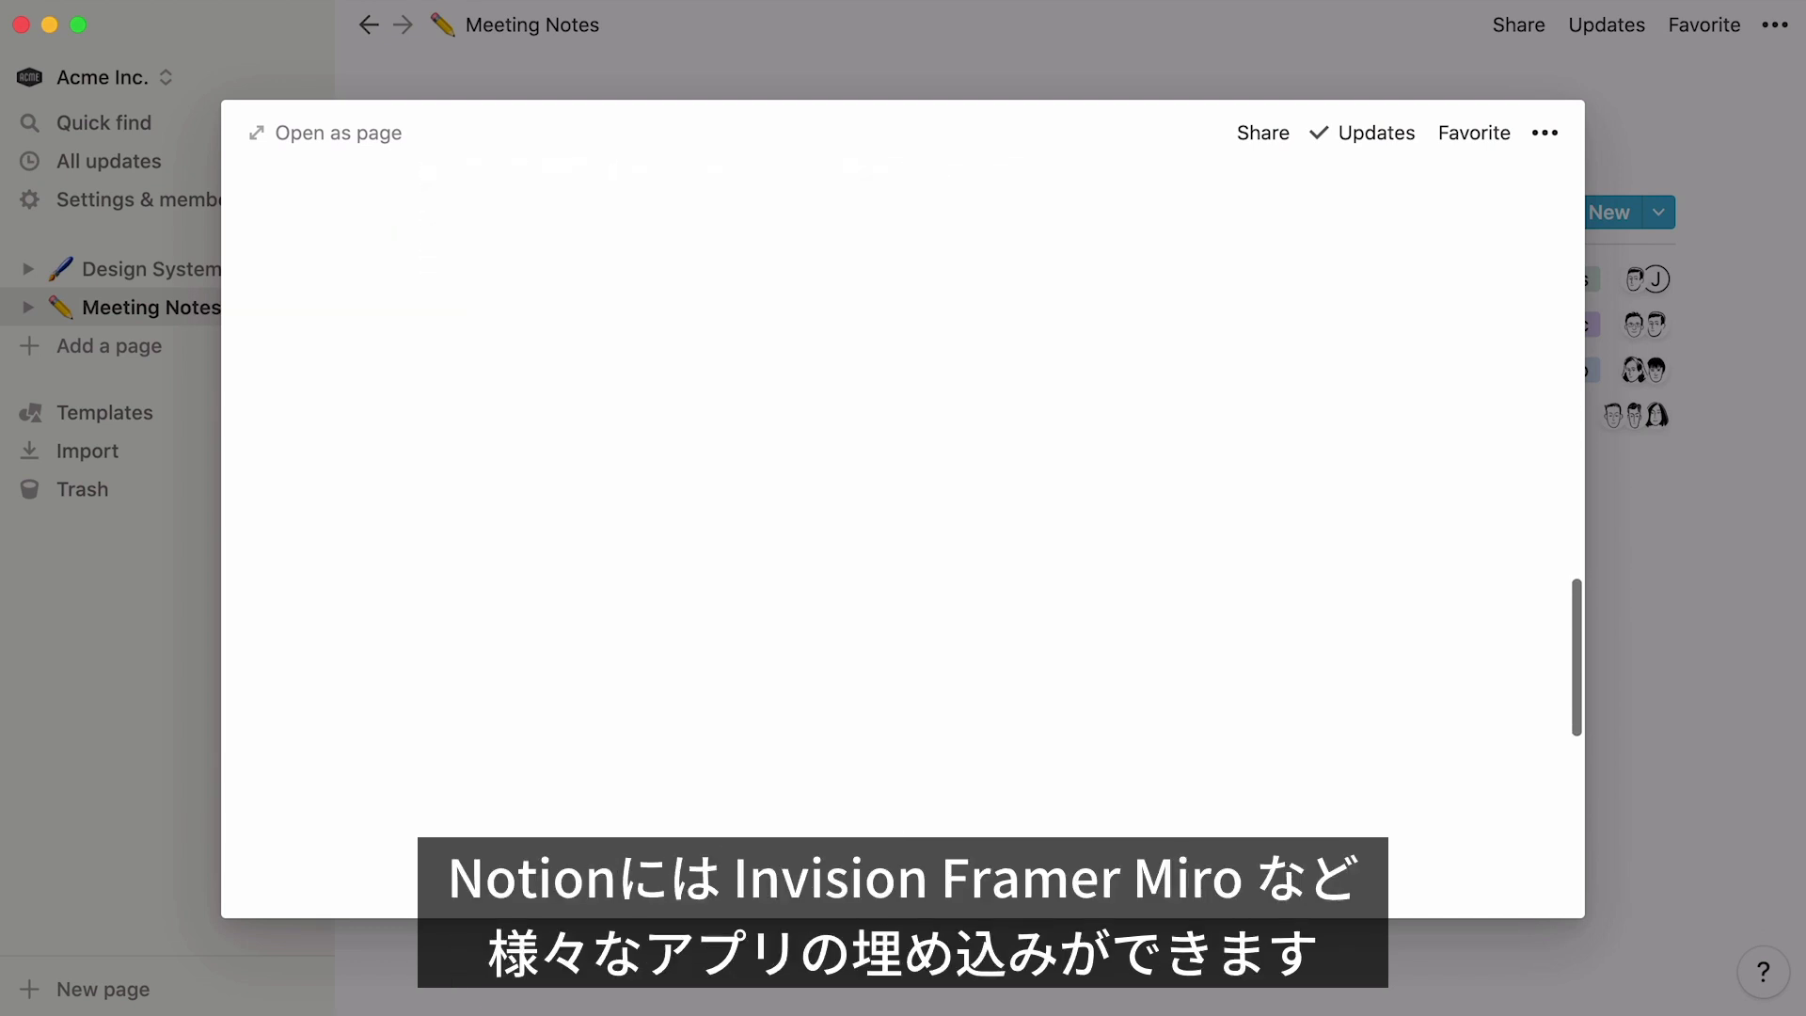
# Step: Open the note as a full page and embed the InVision prototype link
pyautogui.click(395, 138)
pyautogui.write('/')
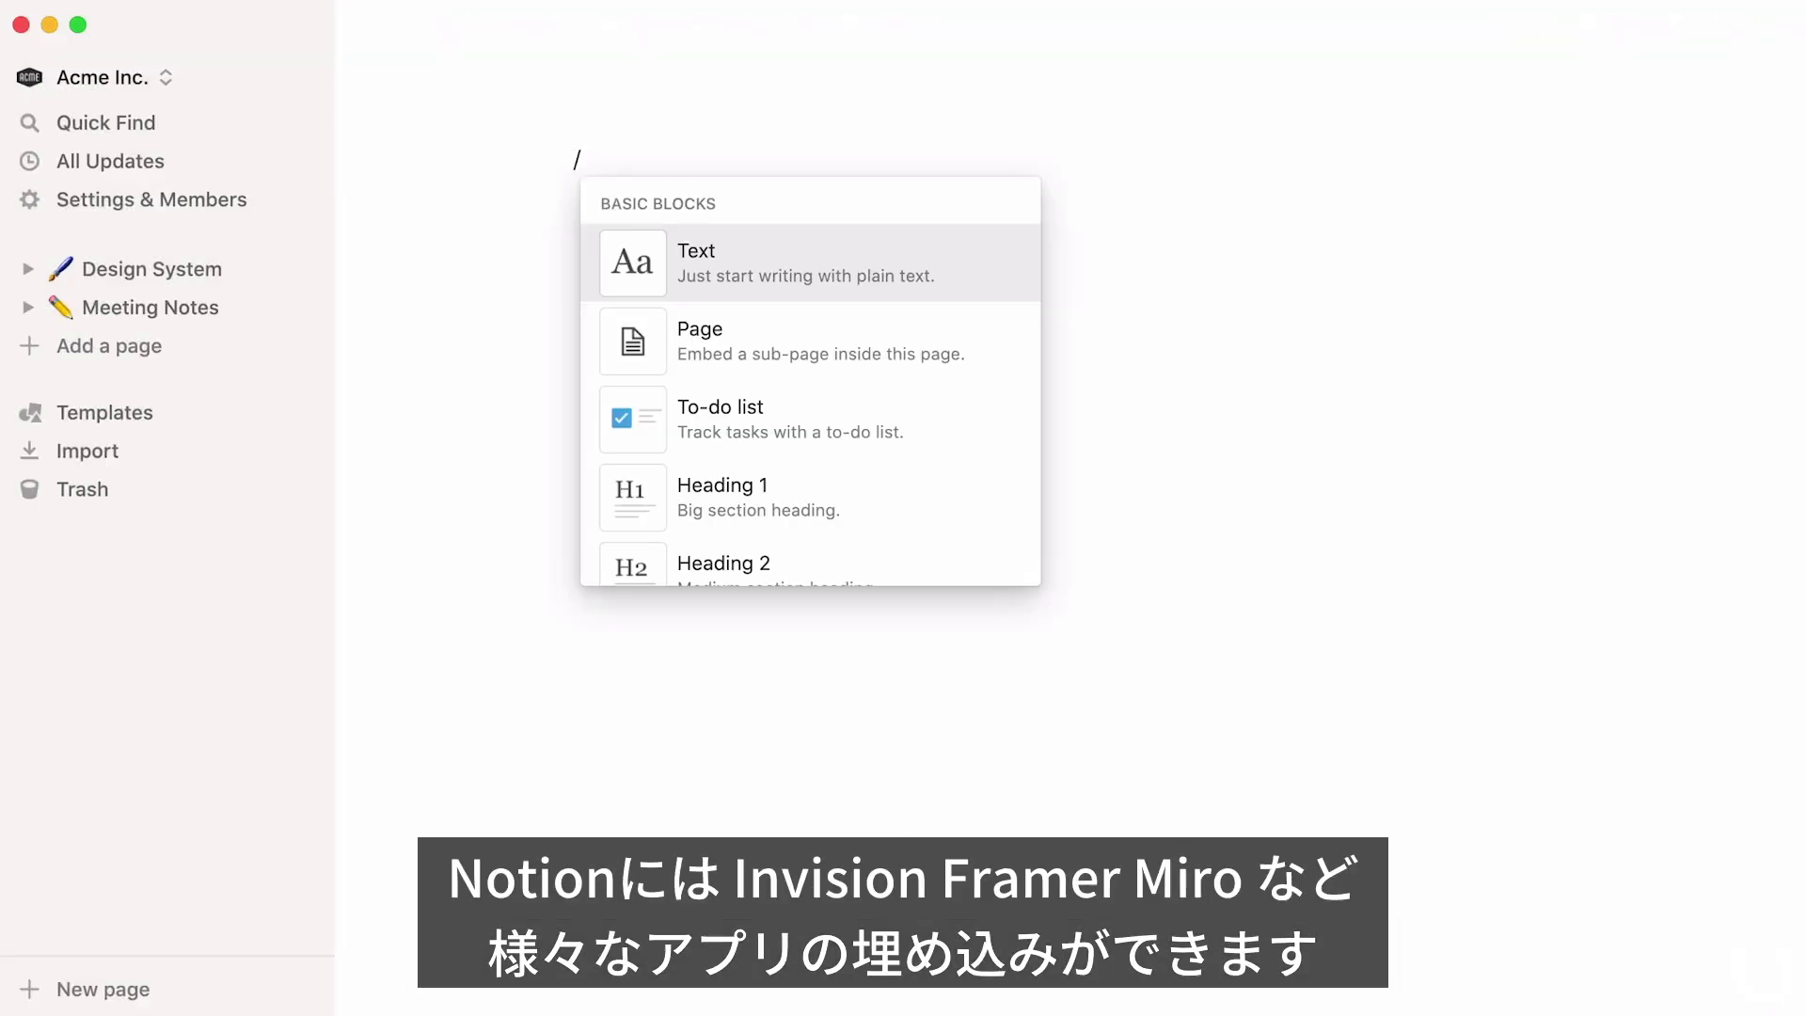
pyautogui.write('invision')
pyautogui.press('Return')
pyautogui.hotkey('ctrl', 'v')
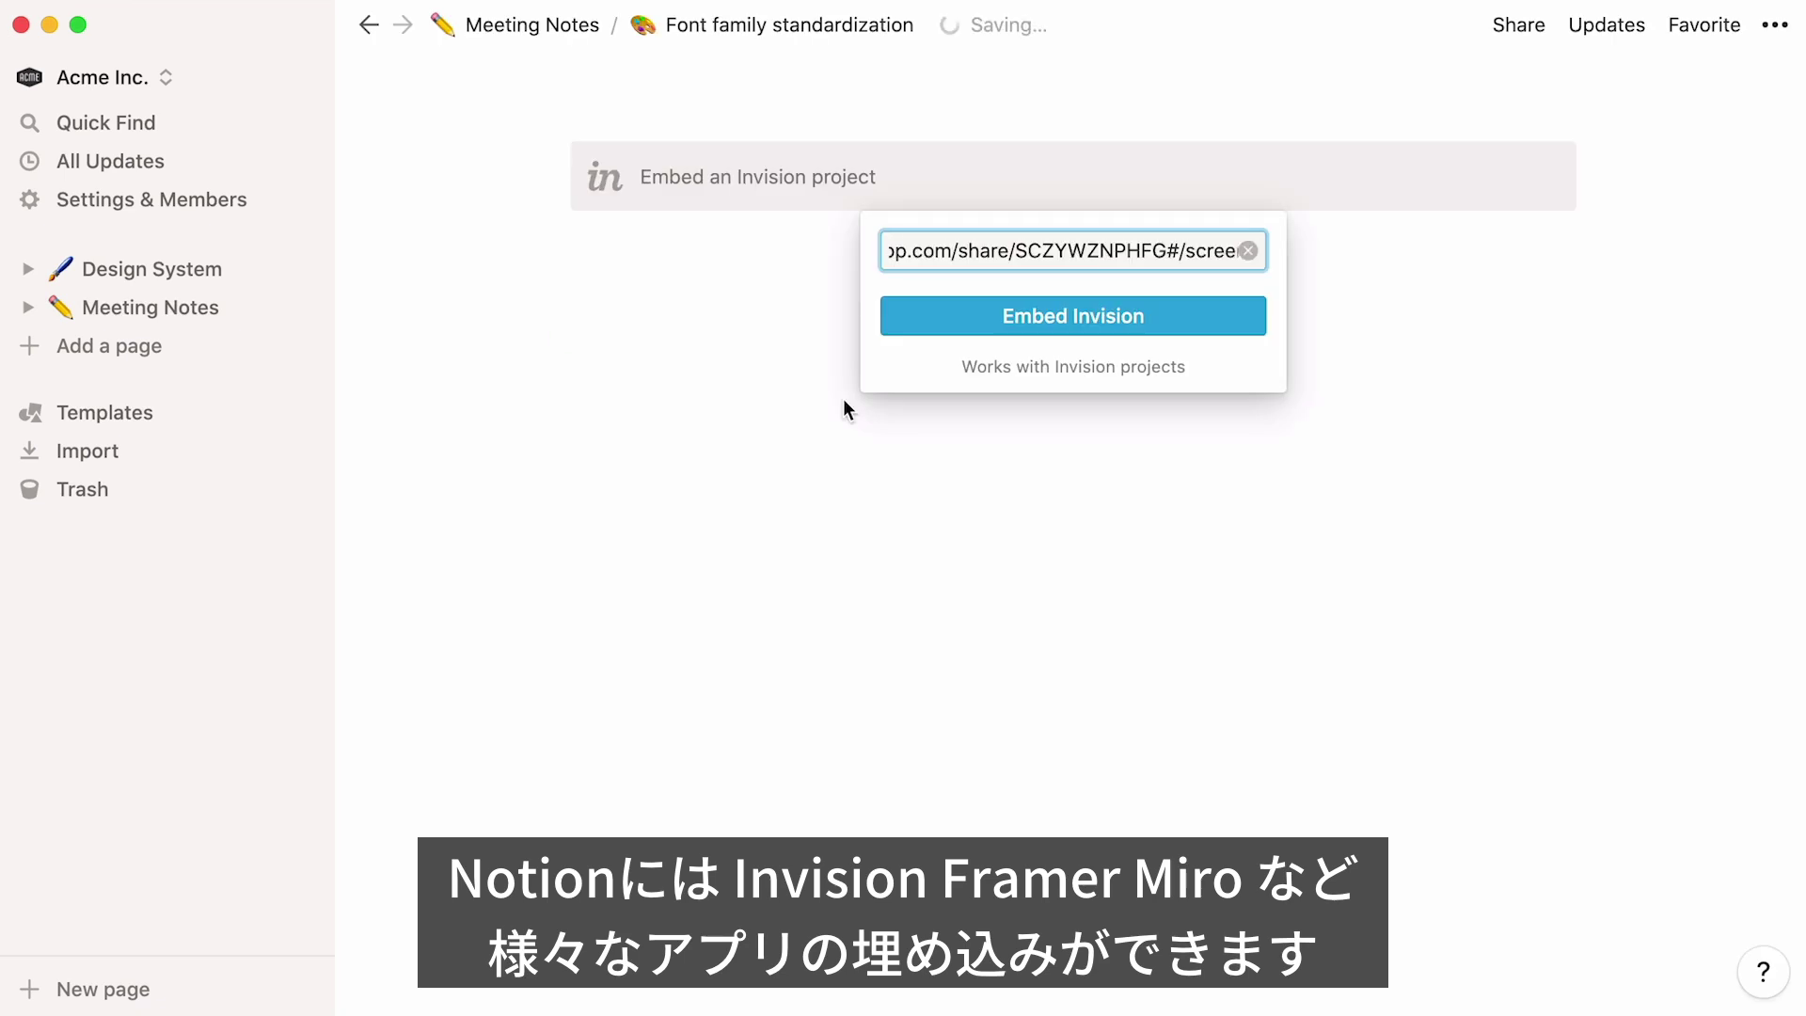
pyautogui.click(914, 323)
pyautogui.scroll(-10, 914, 471)
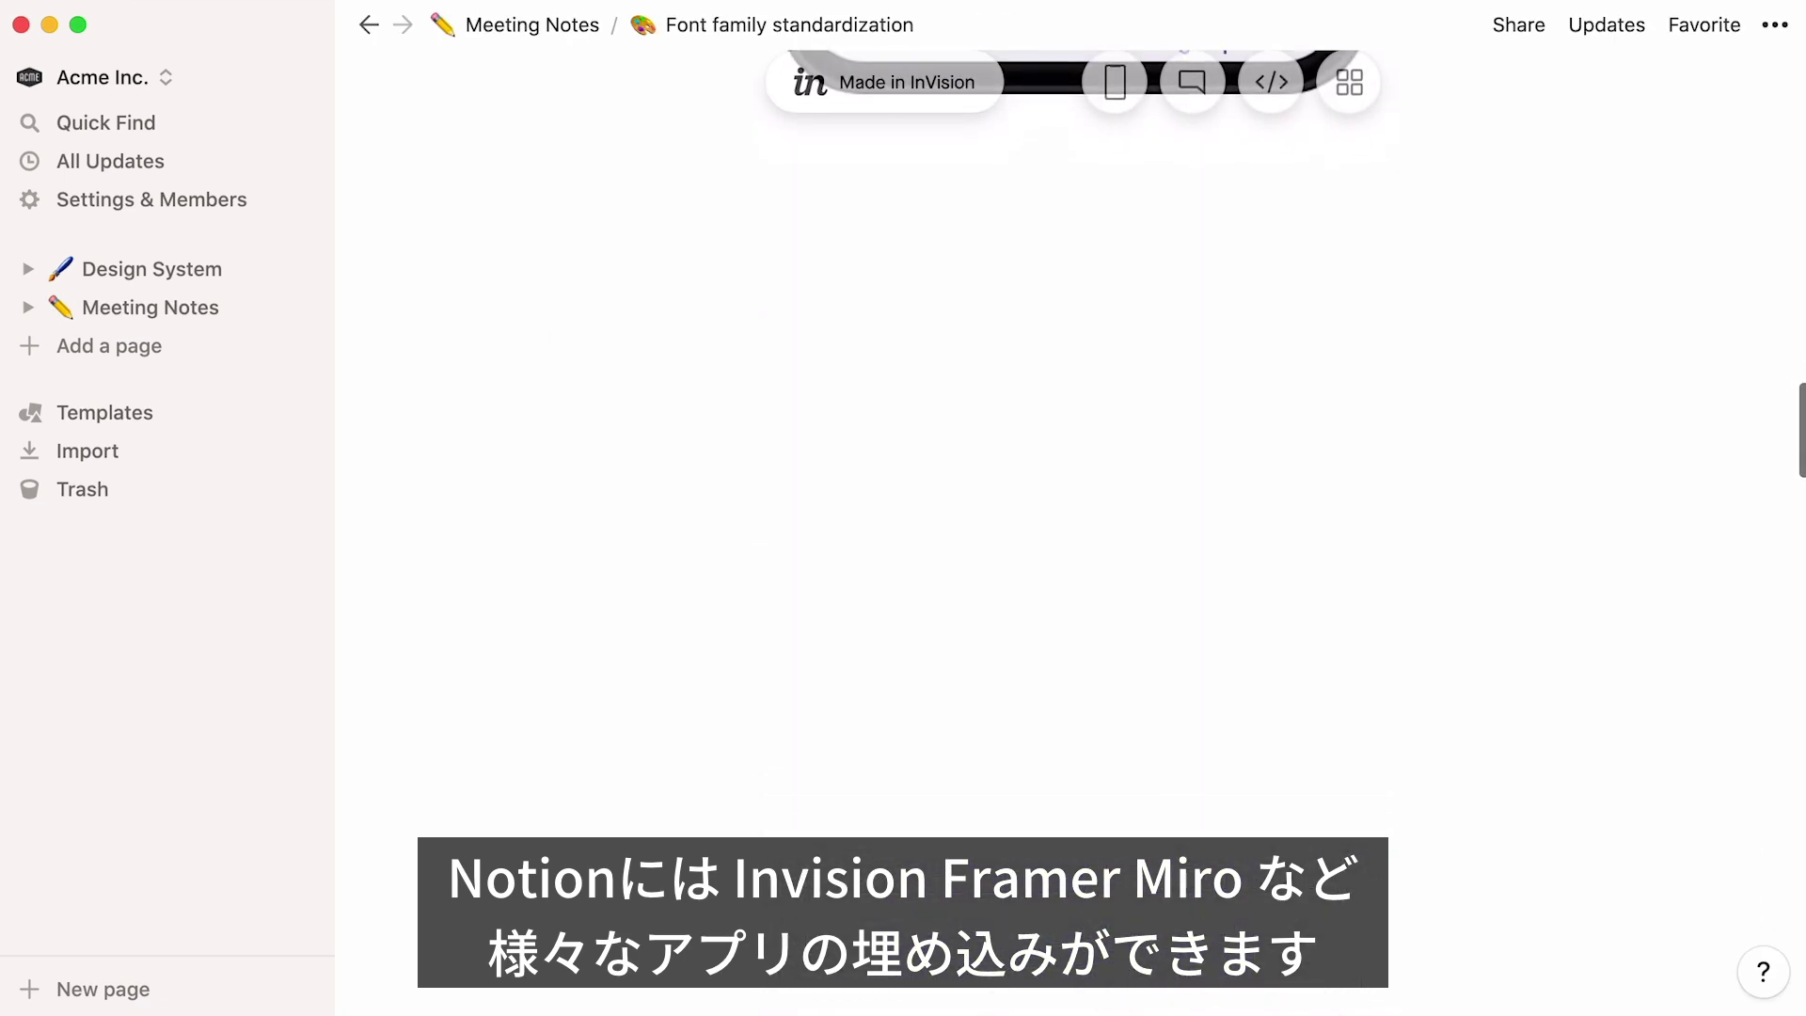
# Step: Embed the Whimsical wireframe link with a /whimsical block
pyautogui.write('/whimsic')
pyautogui.press('Return')
pyautogui.hotkey('ctrl', 'v')
pyautogui.click(923, 322)
pyautogui.scroll(-10, 1072, 409)
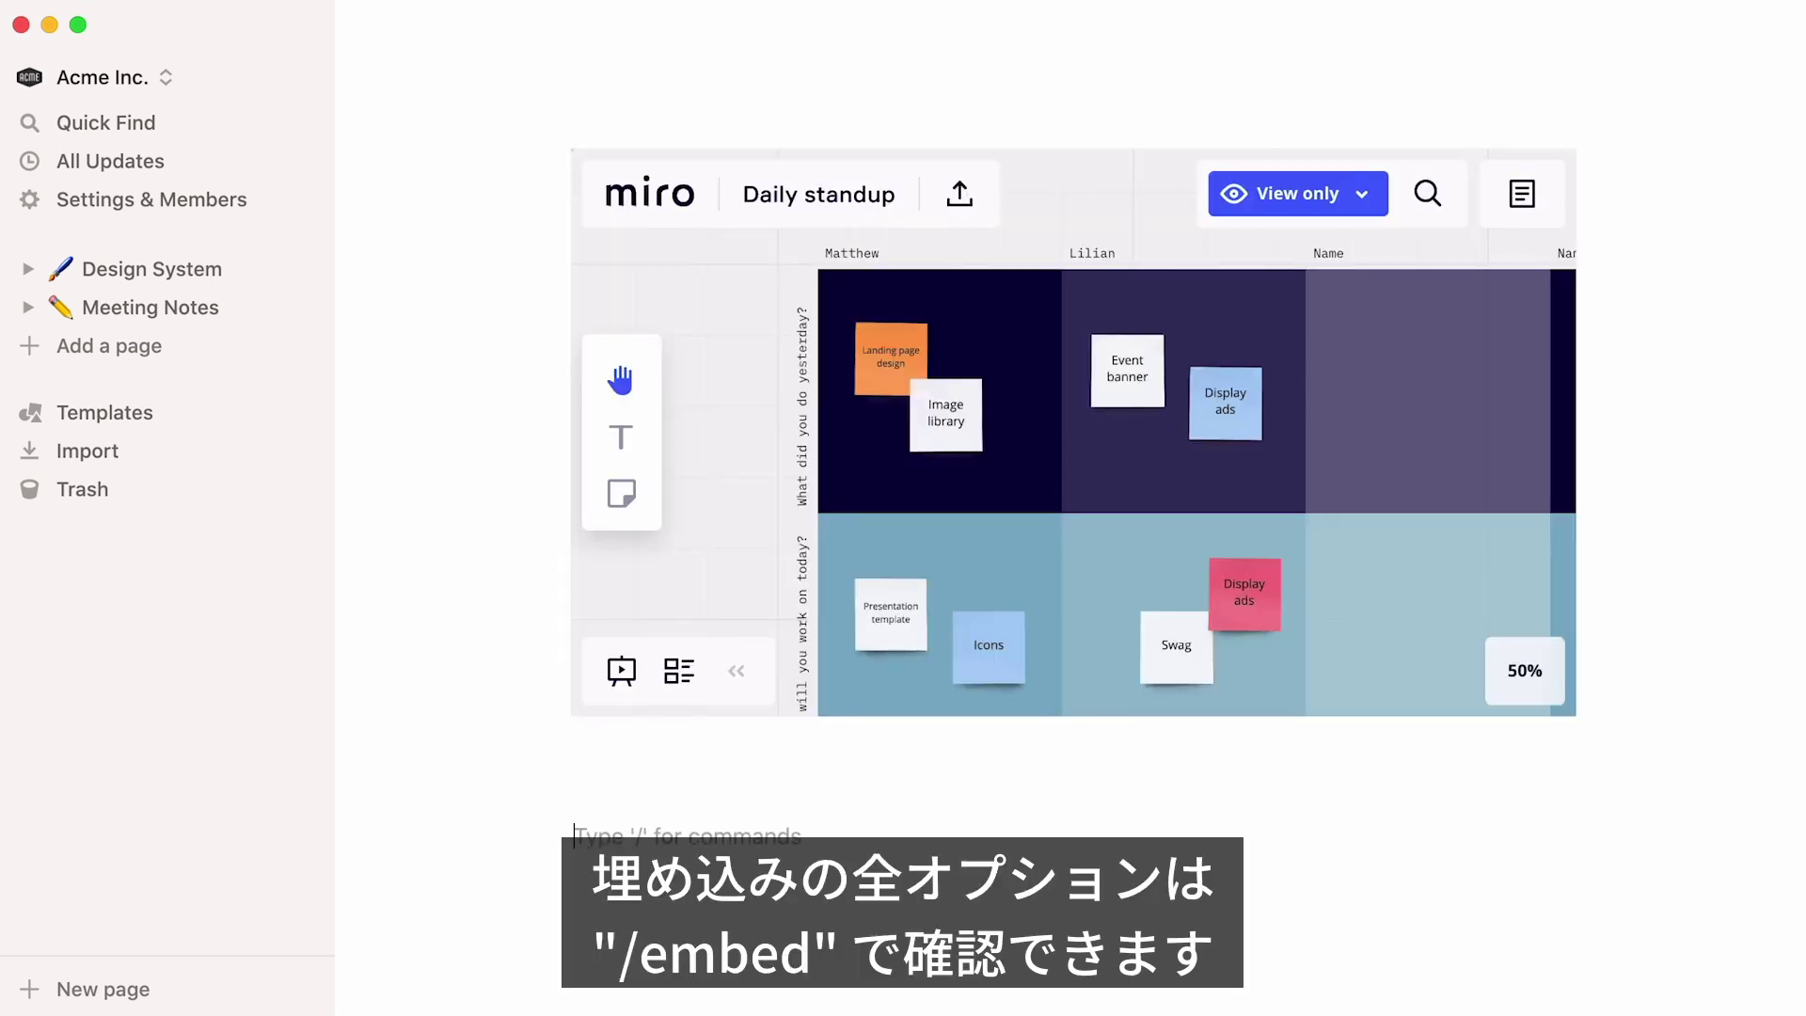
# Step: Start a generic /embed block, then clear the unfinished command
pyautogui.write('/embed')
pyautogui.scroll(-4, 809, 611)
pyautogui.scroll(-5, 809, 612)
pyautogui.press('BackSpace')
pyautogui.press('BackSpace')
pyautogui.press('BackSpace')
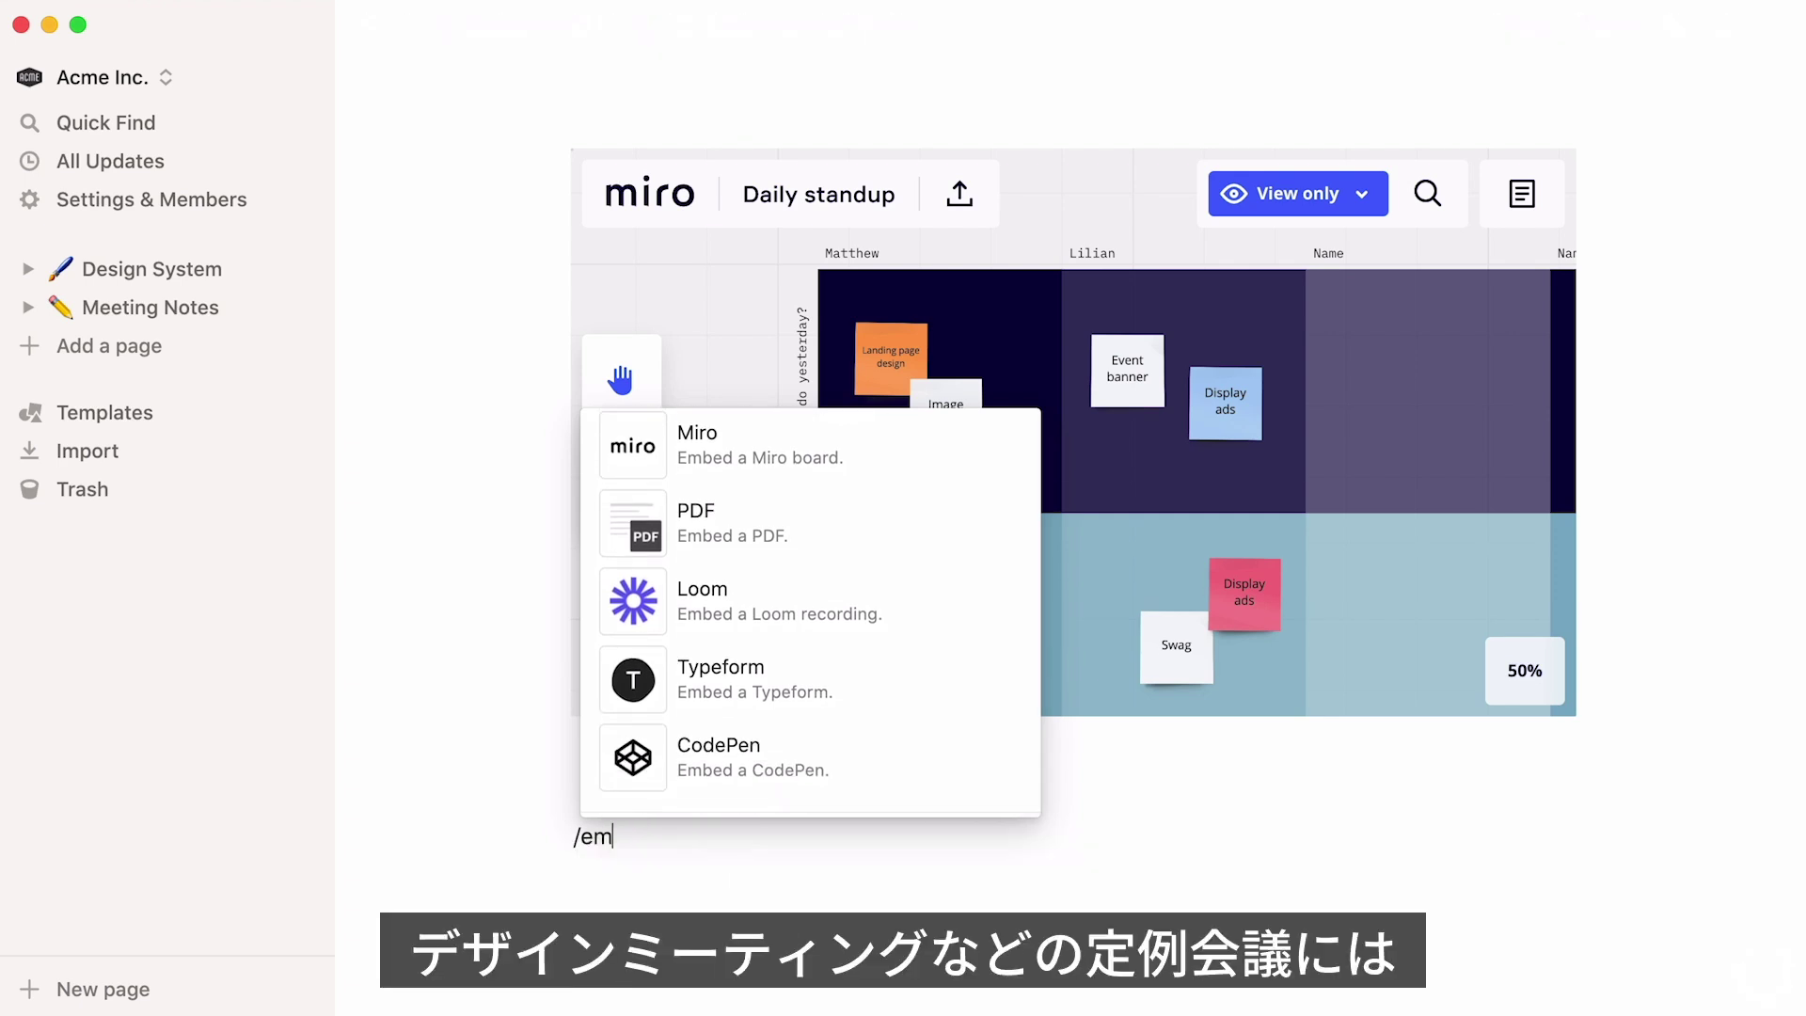
pyautogui.press('BackSpace')
pyautogui.press('BackSpace')
pyautogui.press('BackSpace')
# Step: From the Meeting Notes list, create a new Design Crit entry, review it and close it
pyautogui.click(540, 34)
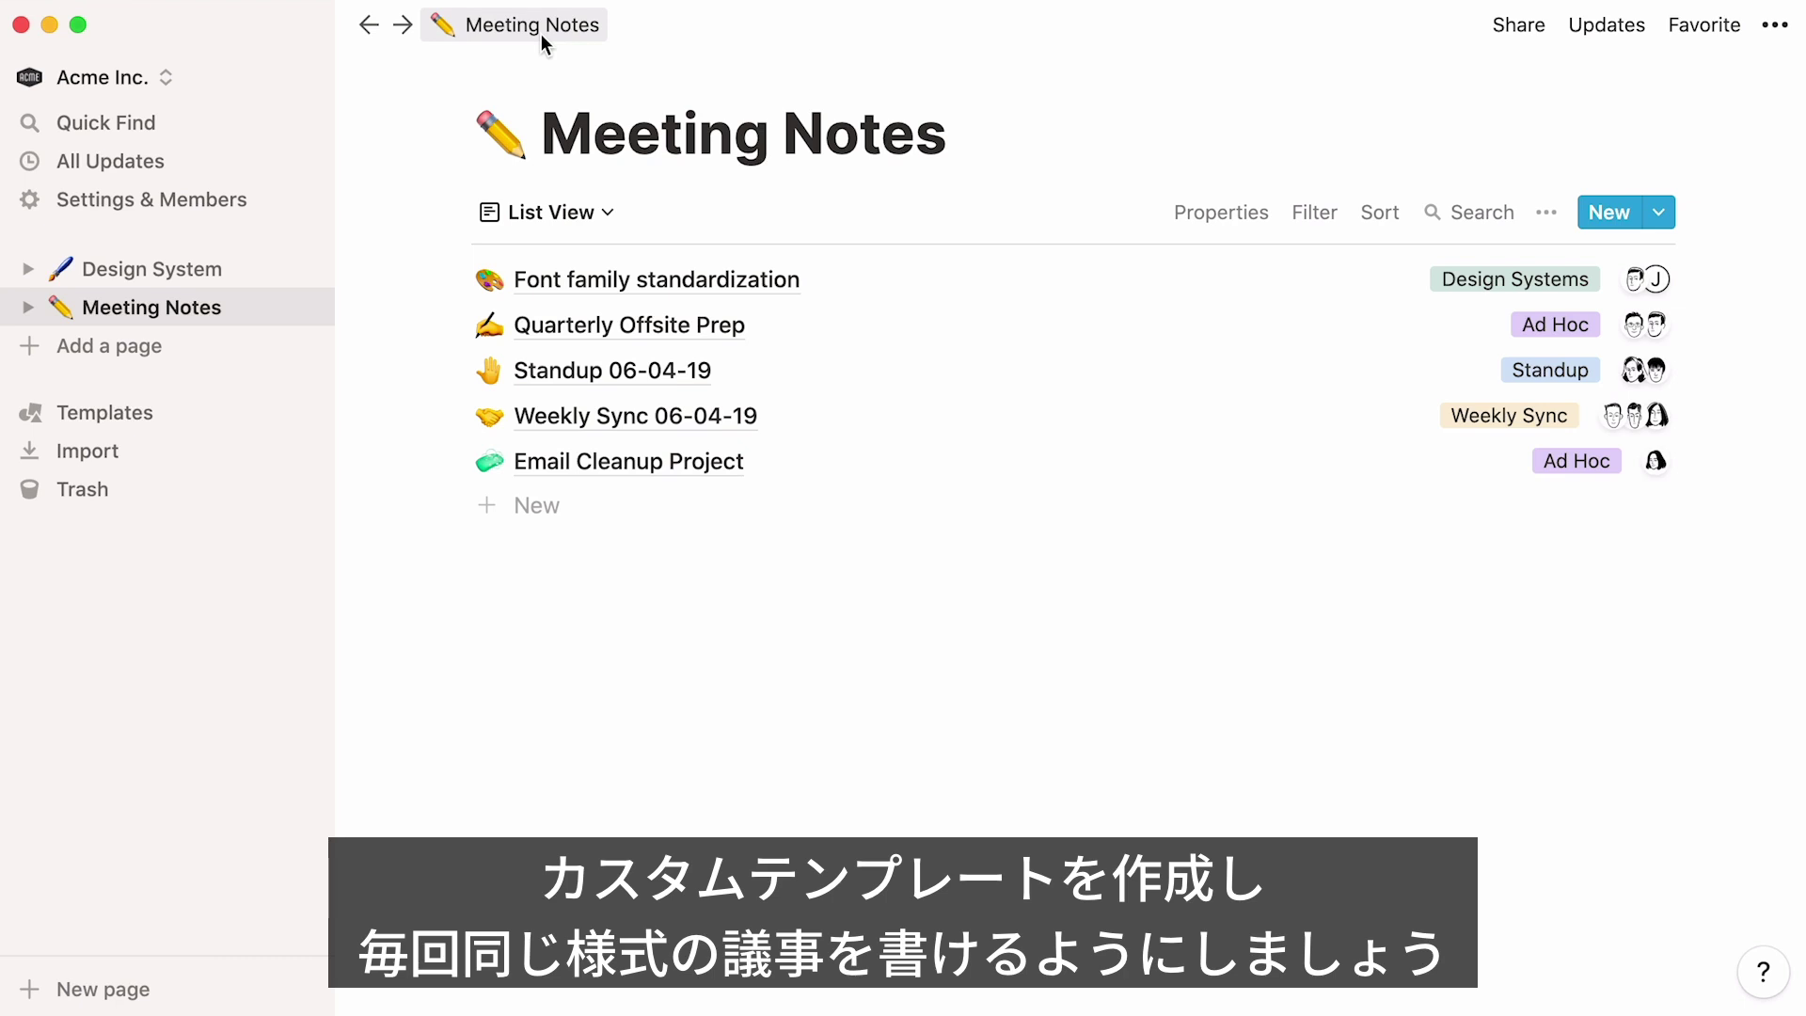
pyautogui.click(1658, 213)
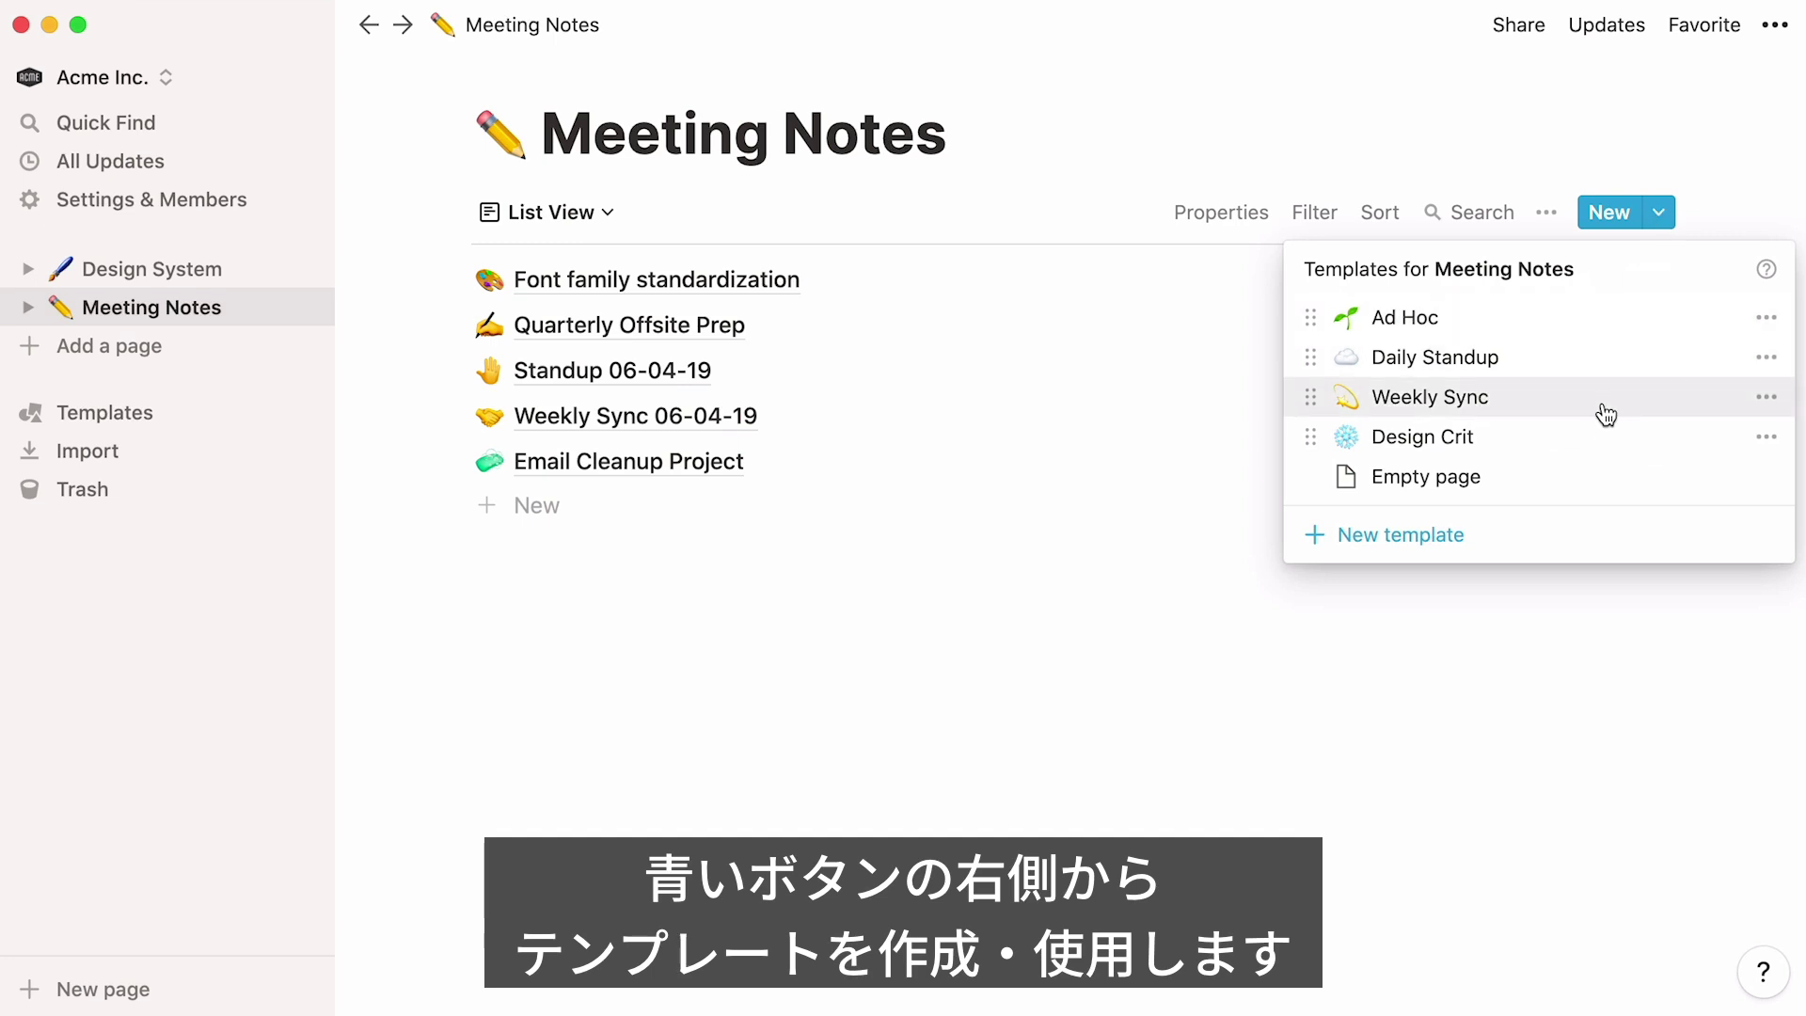
pyautogui.click(1596, 434)
pyautogui.scroll(-6, 1526, 481)
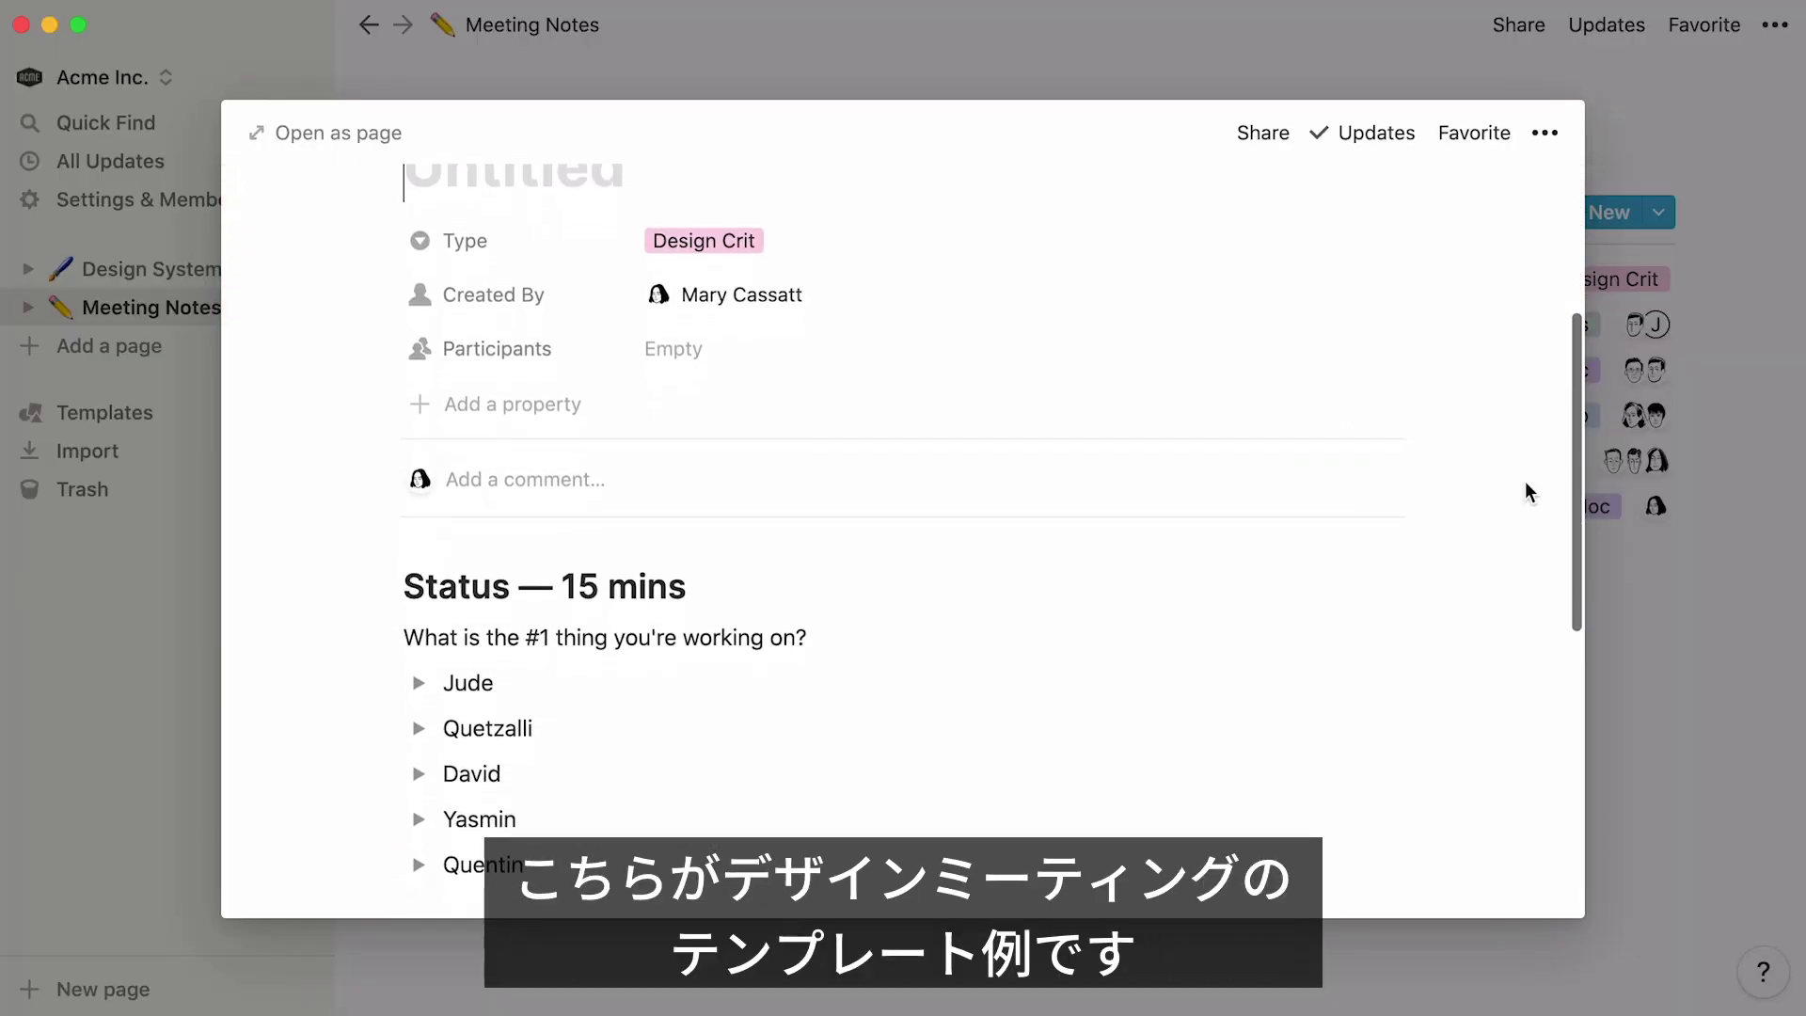
pyautogui.scroll(-4, 1526, 483)
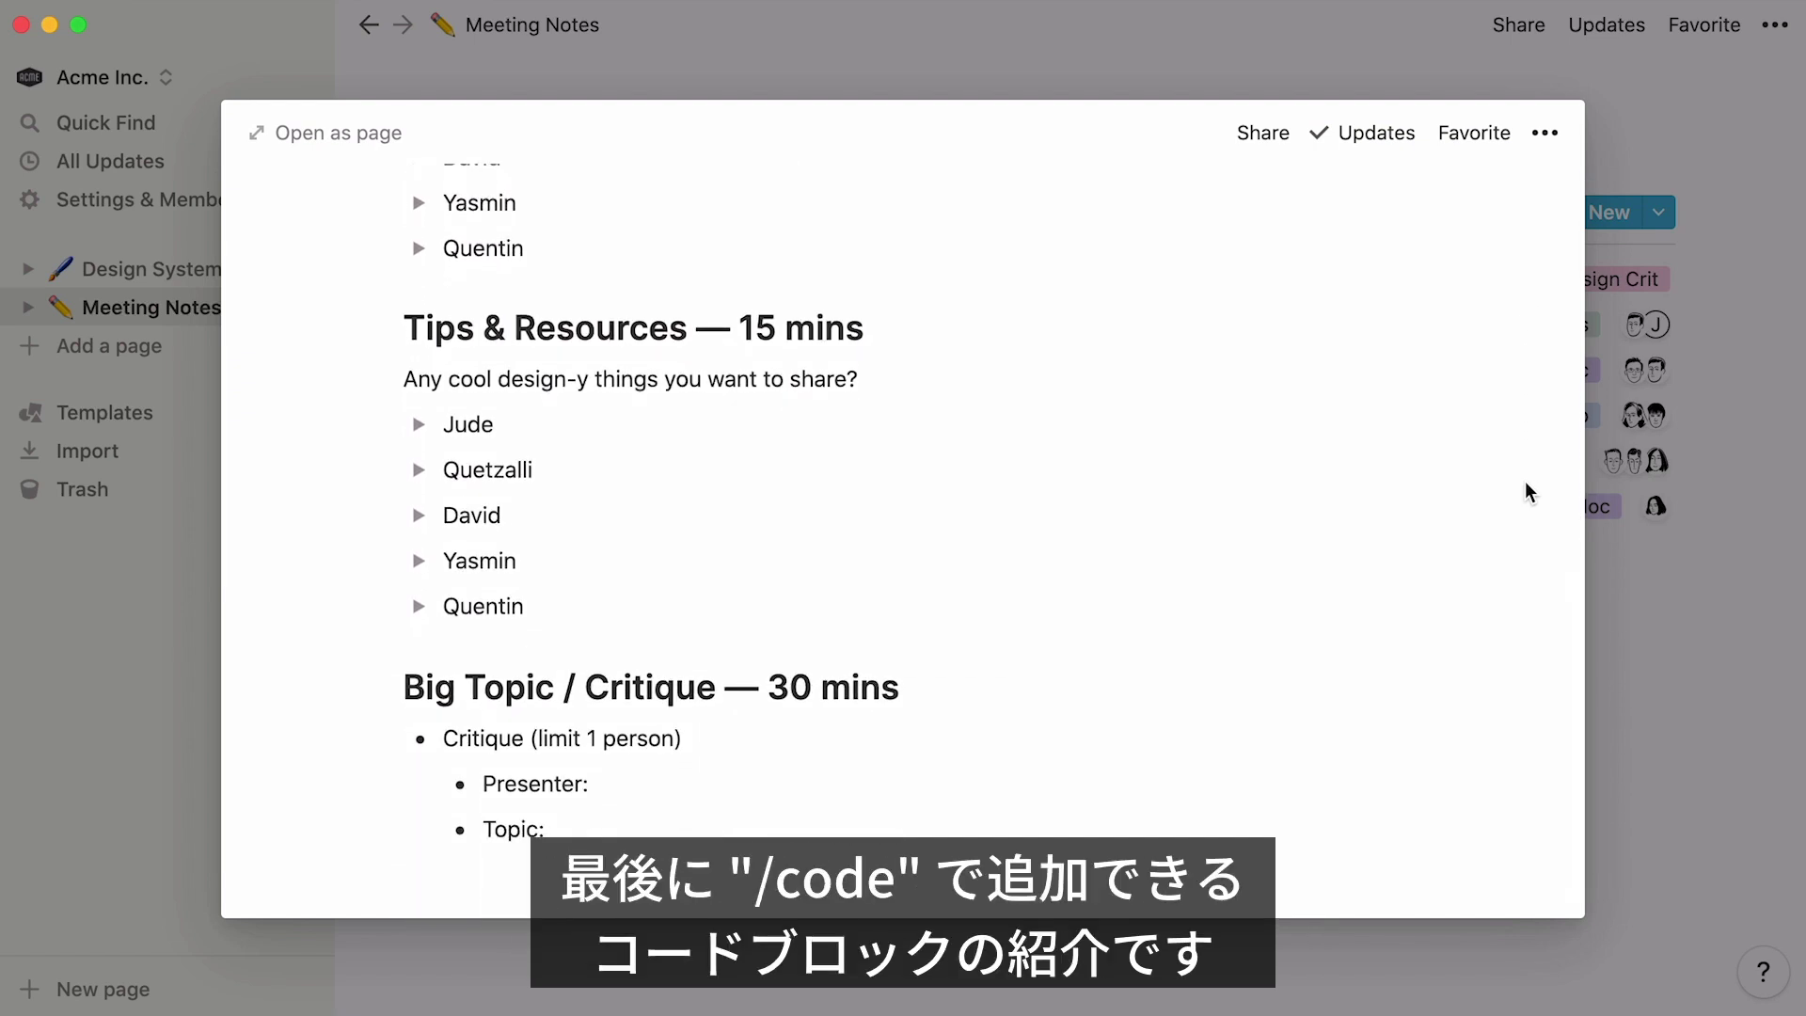
pyautogui.click(1656, 602)
# Step: Open Email Cleanup Project and paste the Invite Teammates HTML snippet into a new code block
pyautogui.click(1202, 513)
pyautogui.scroll(-3, 290, 738)
pyautogui.write('/code')
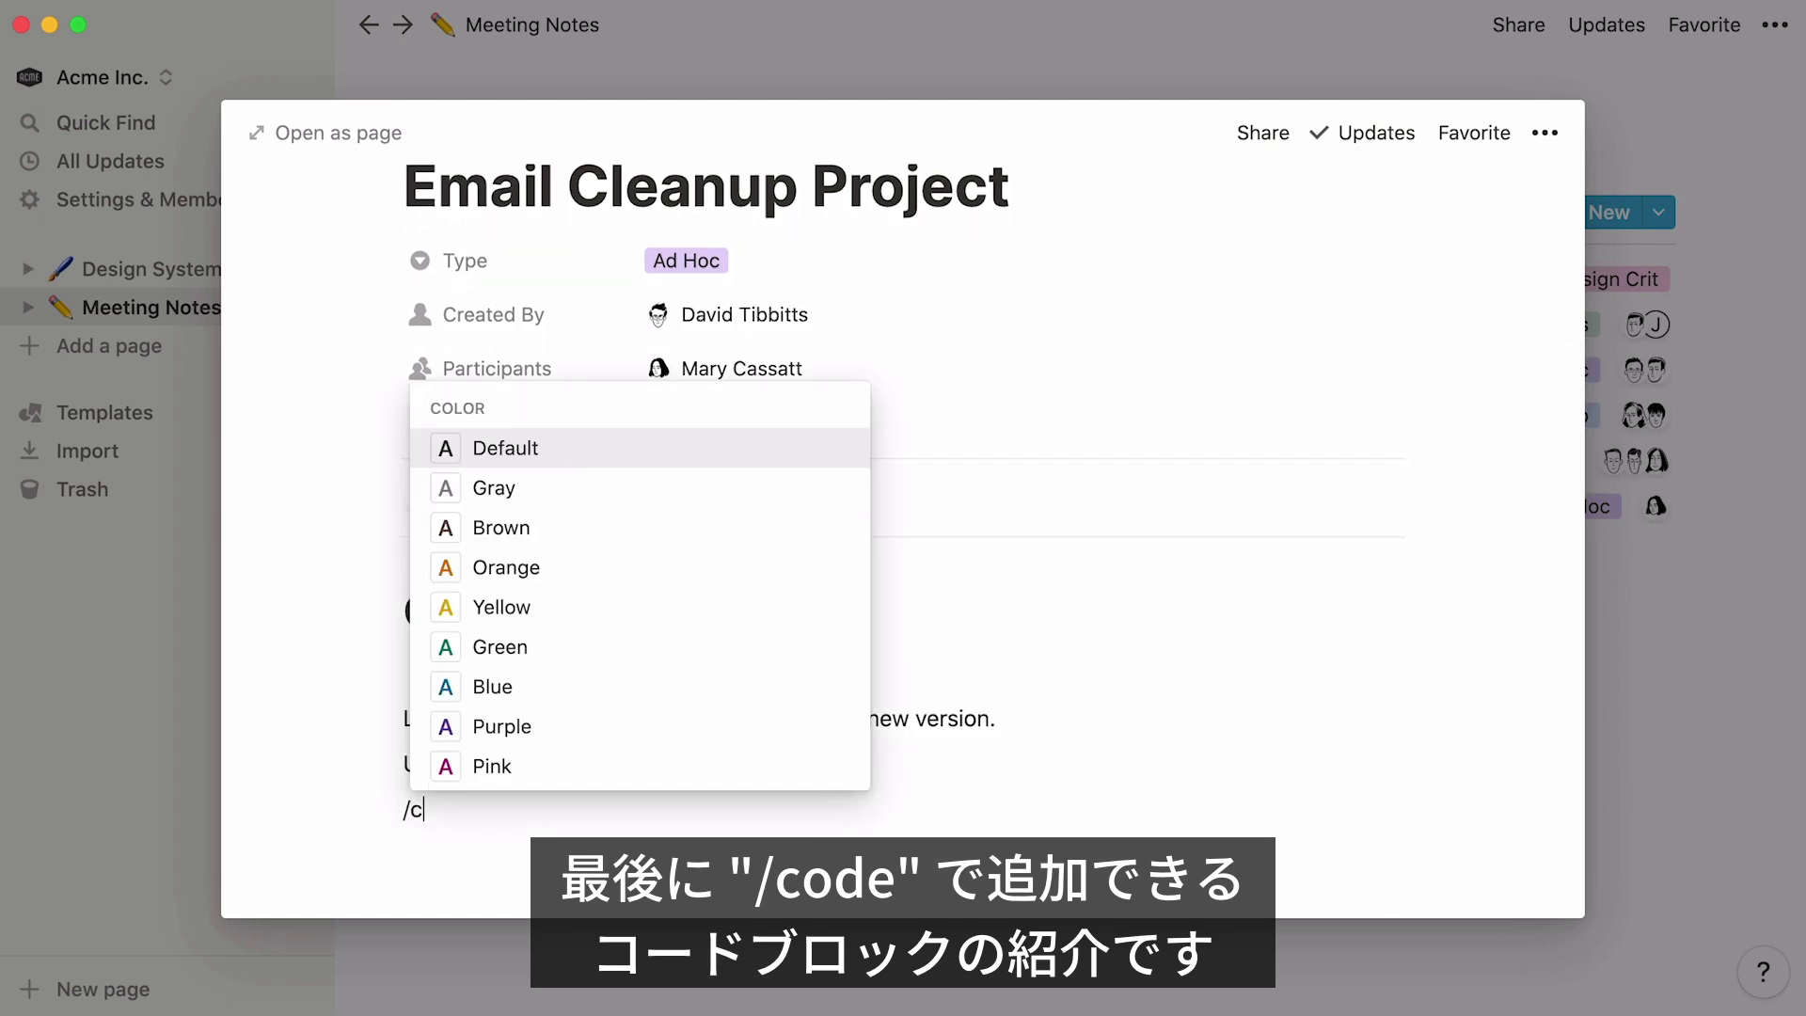
pyautogui.press('Return')
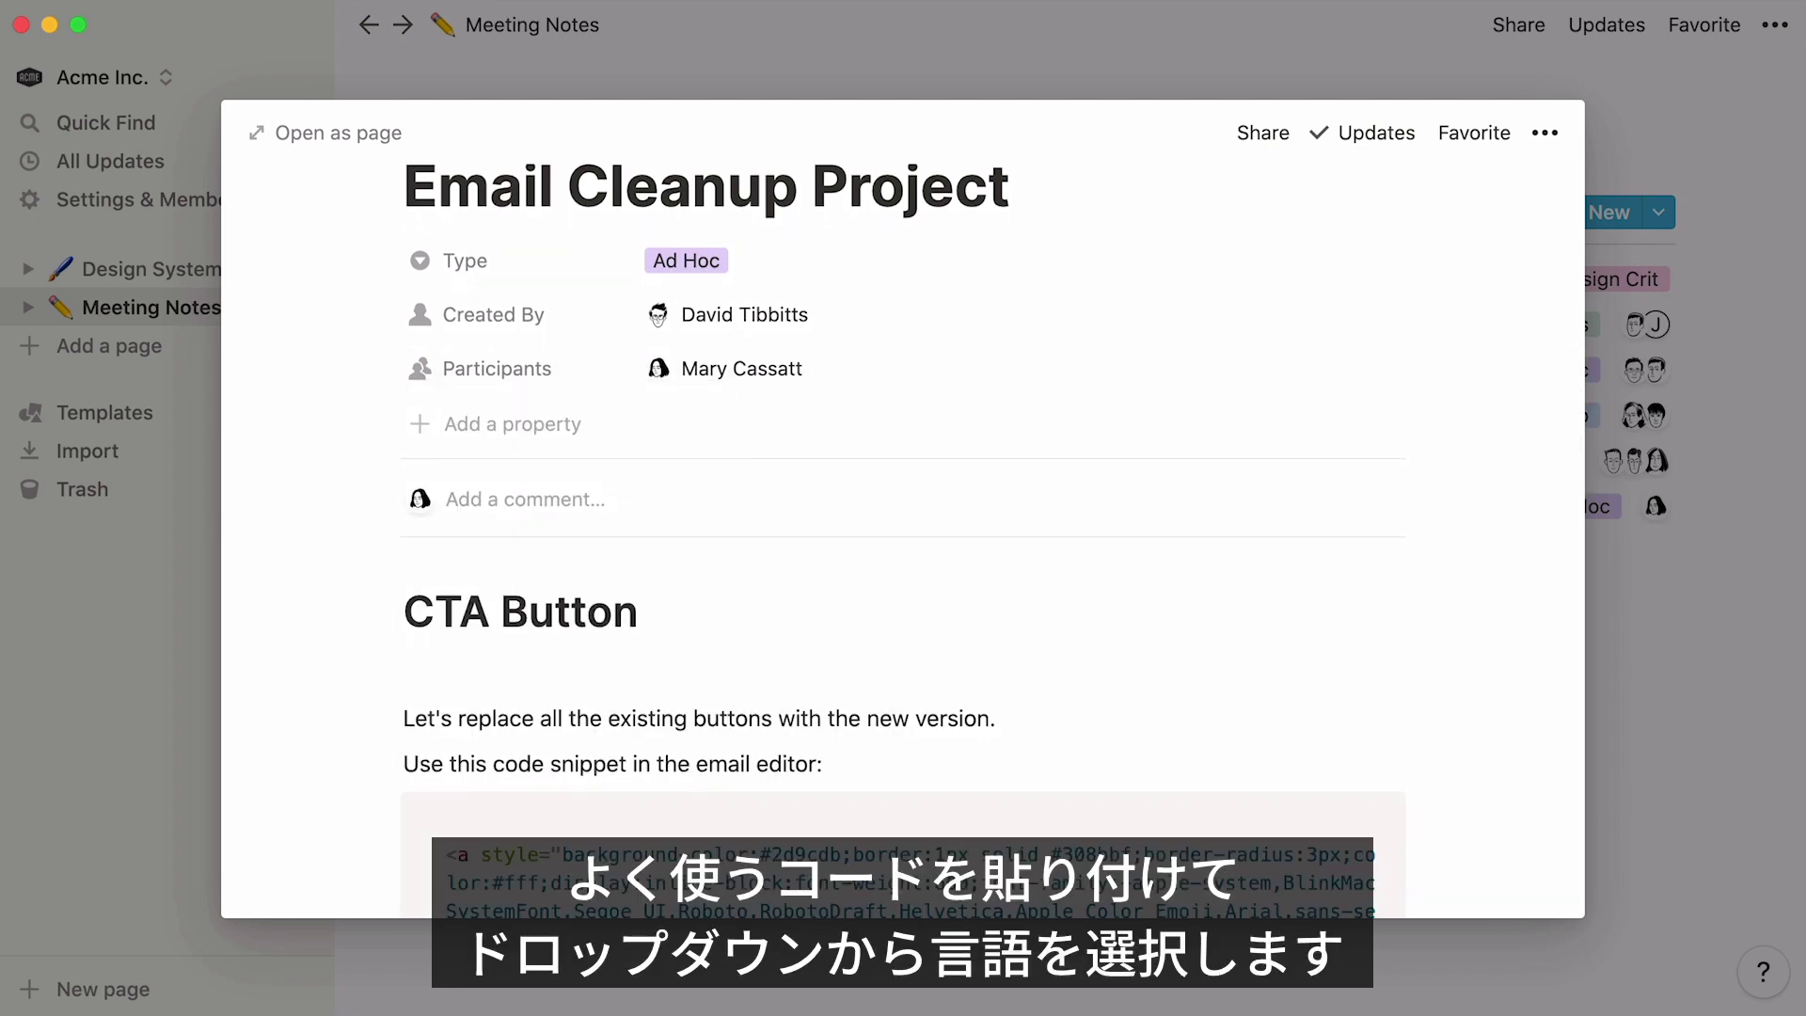
pyautogui.press('super+v')
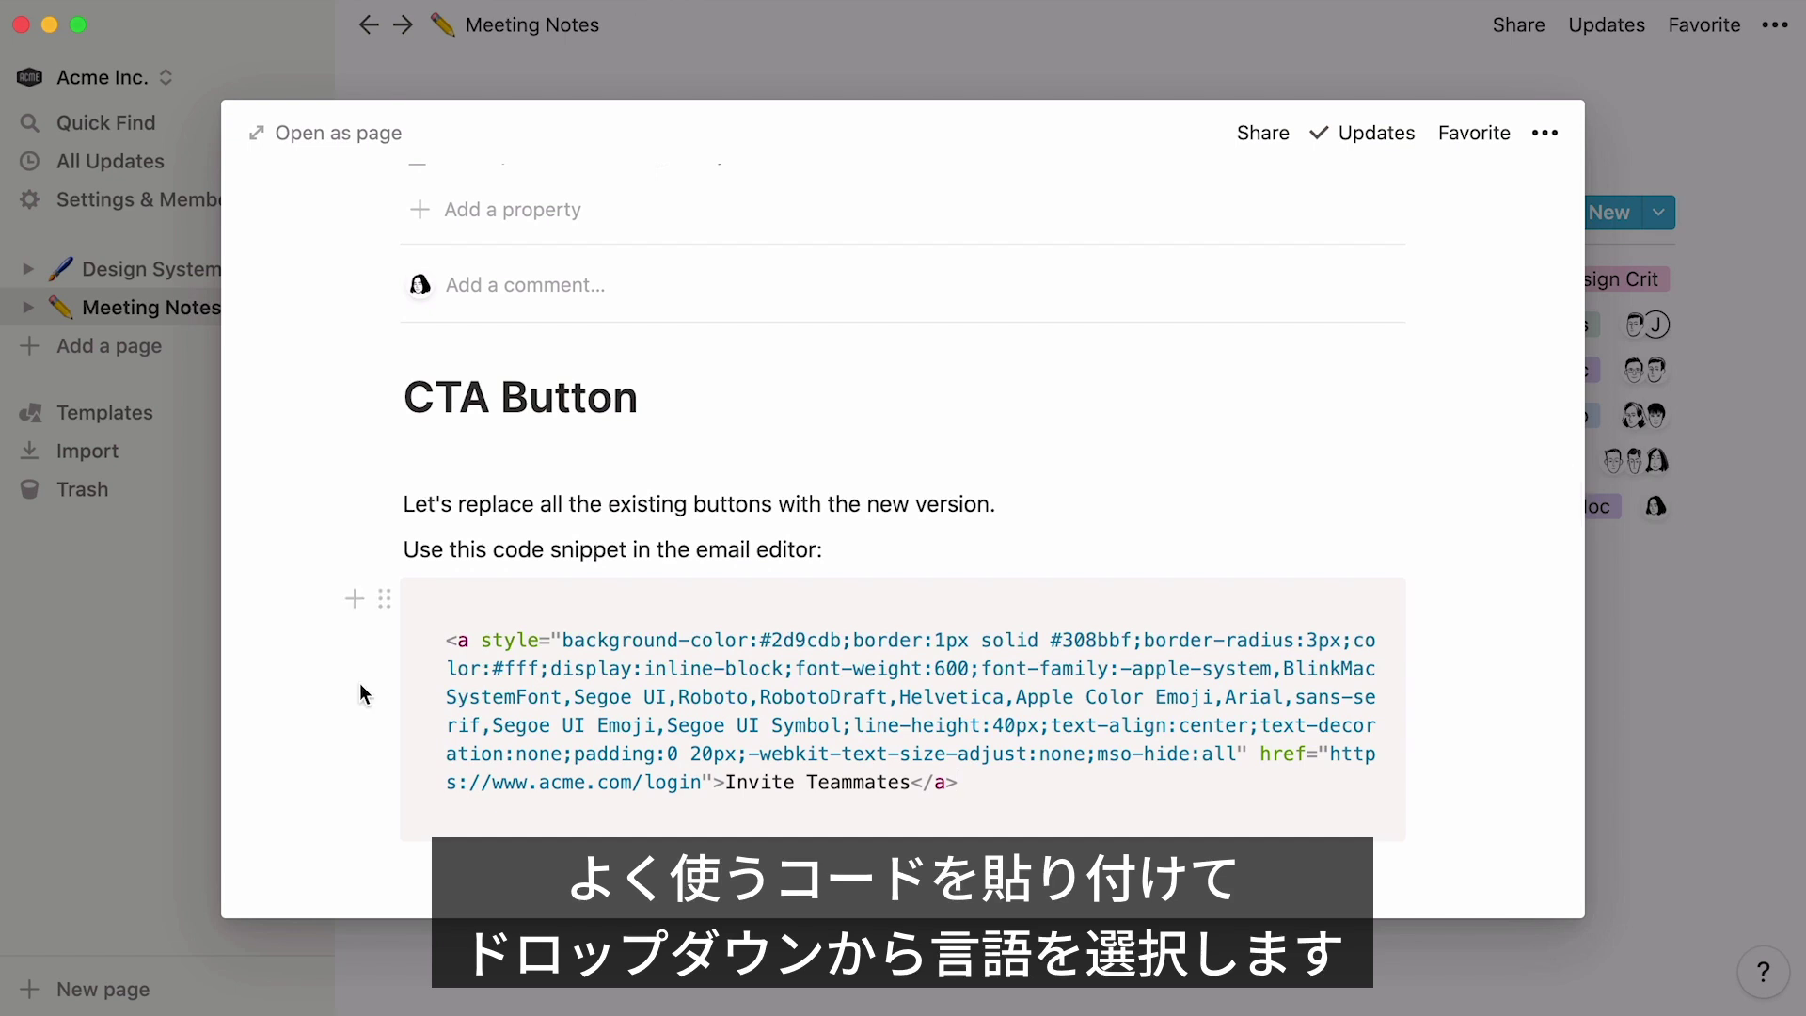
# Step: Check the code block's language list and leave it unchanged
pyautogui.click(461, 603)
pyautogui.scroll(-10, 619, 475)
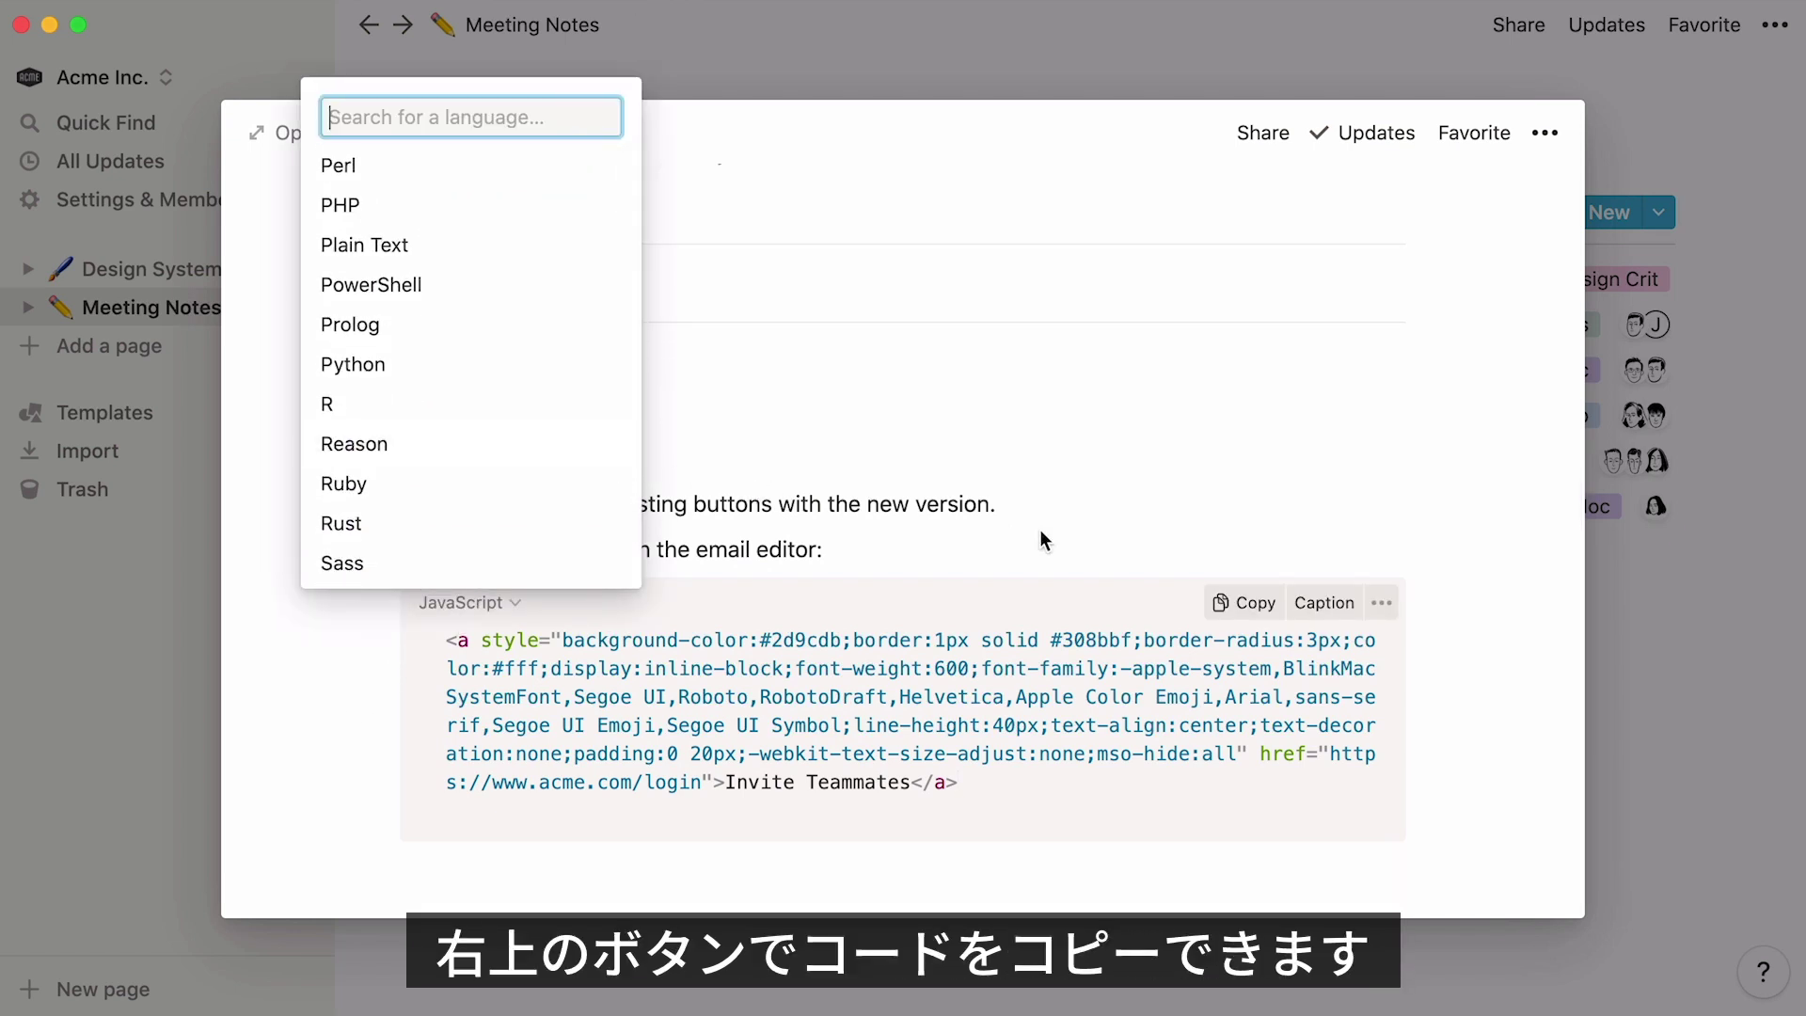
pyautogui.press('Escape')
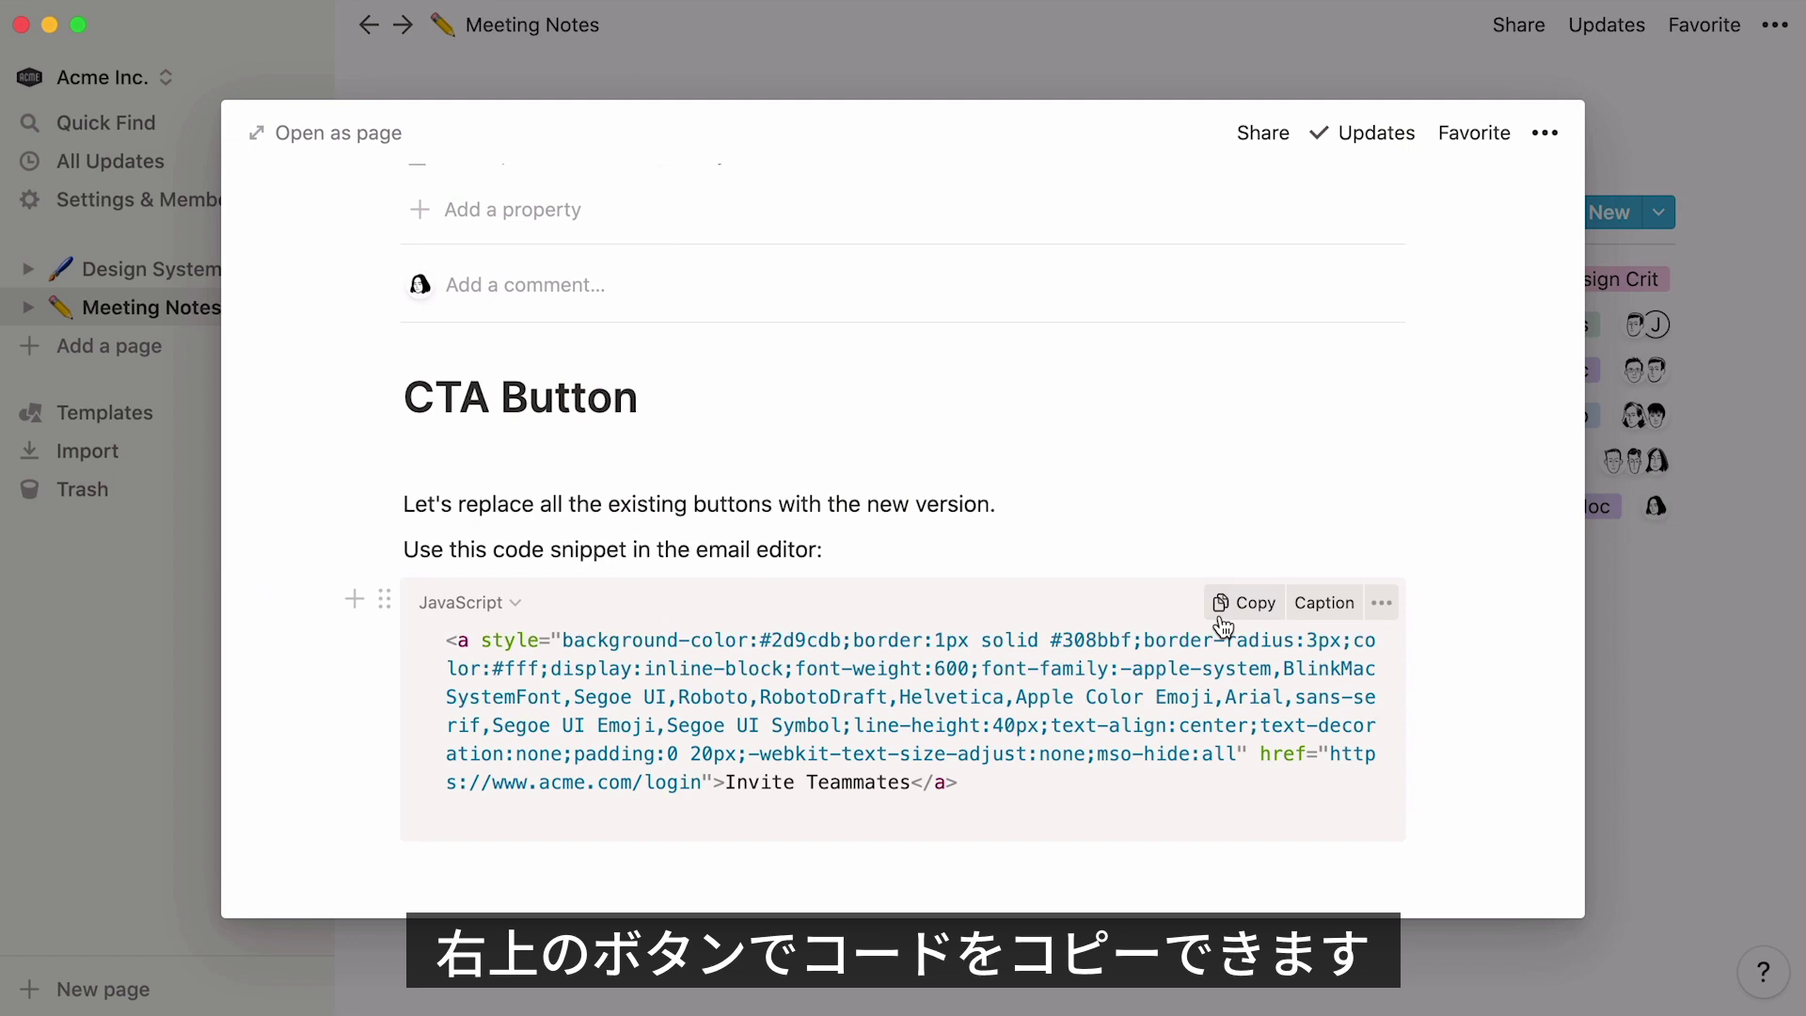
pyautogui.scroll(10, 1223, 627)
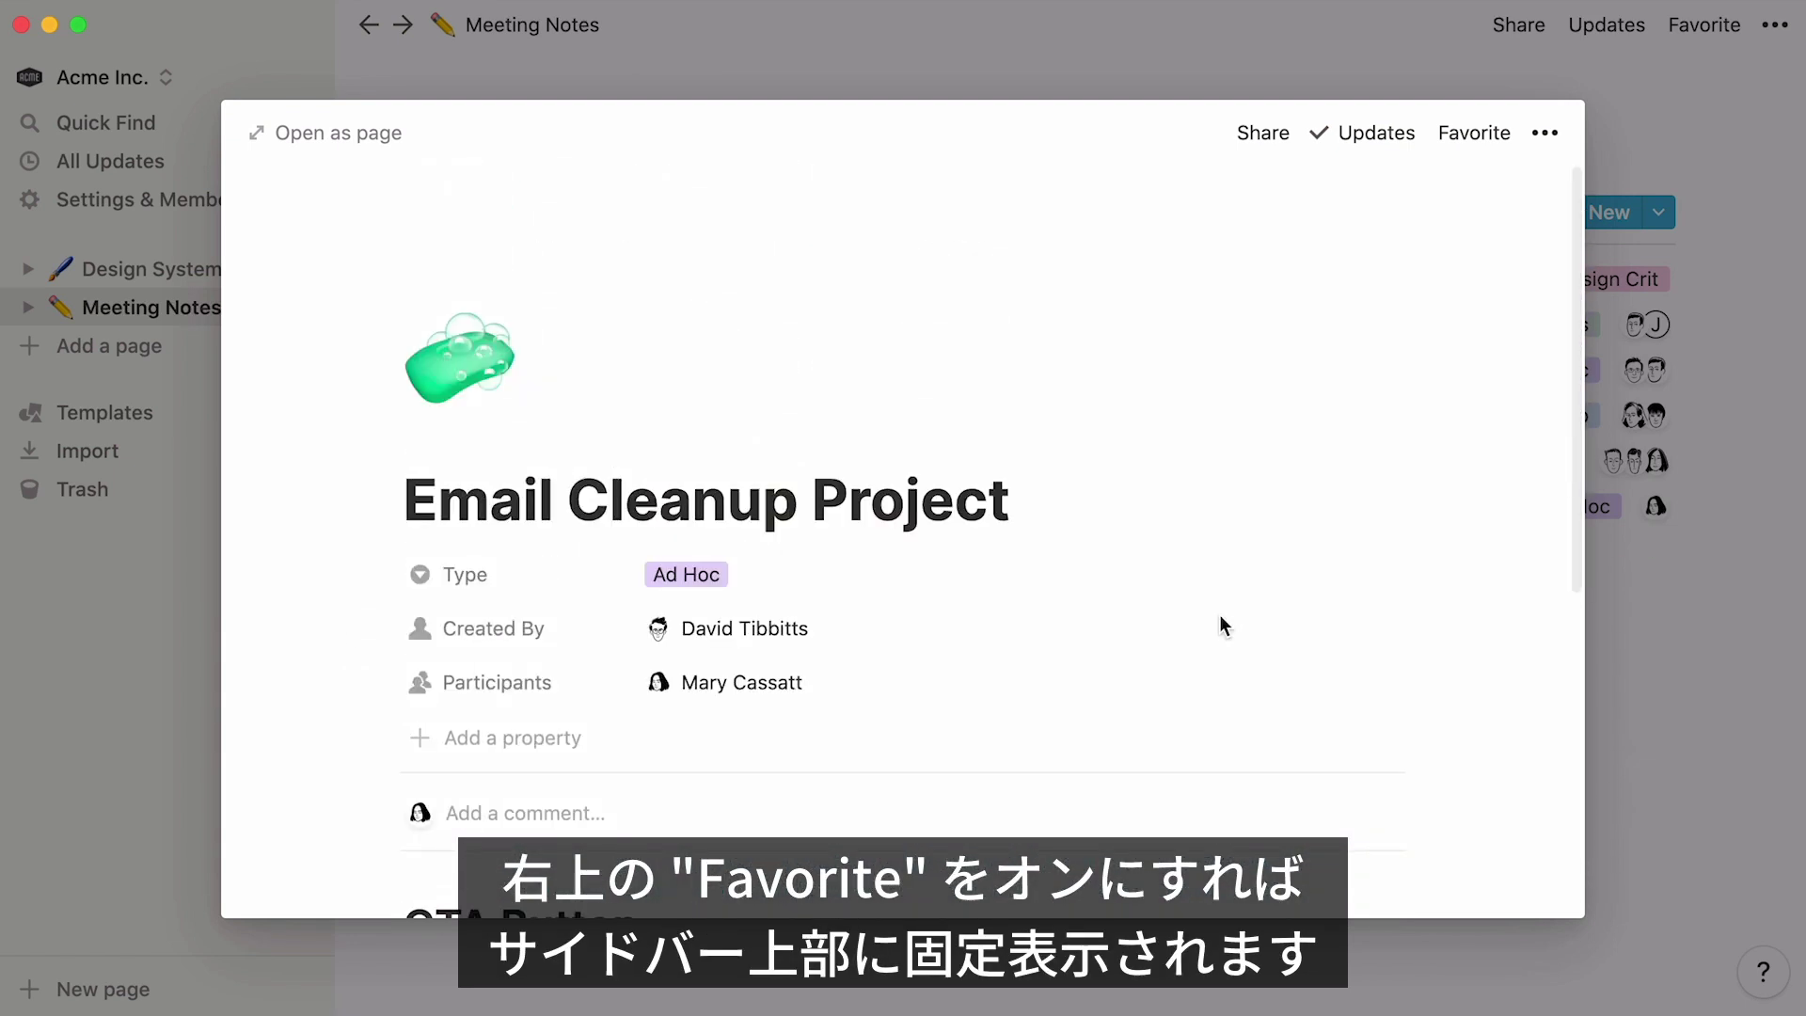
# Step: Favorite Email Cleanup Project, close its preview and go to Design System
pyautogui.click(1472, 137)
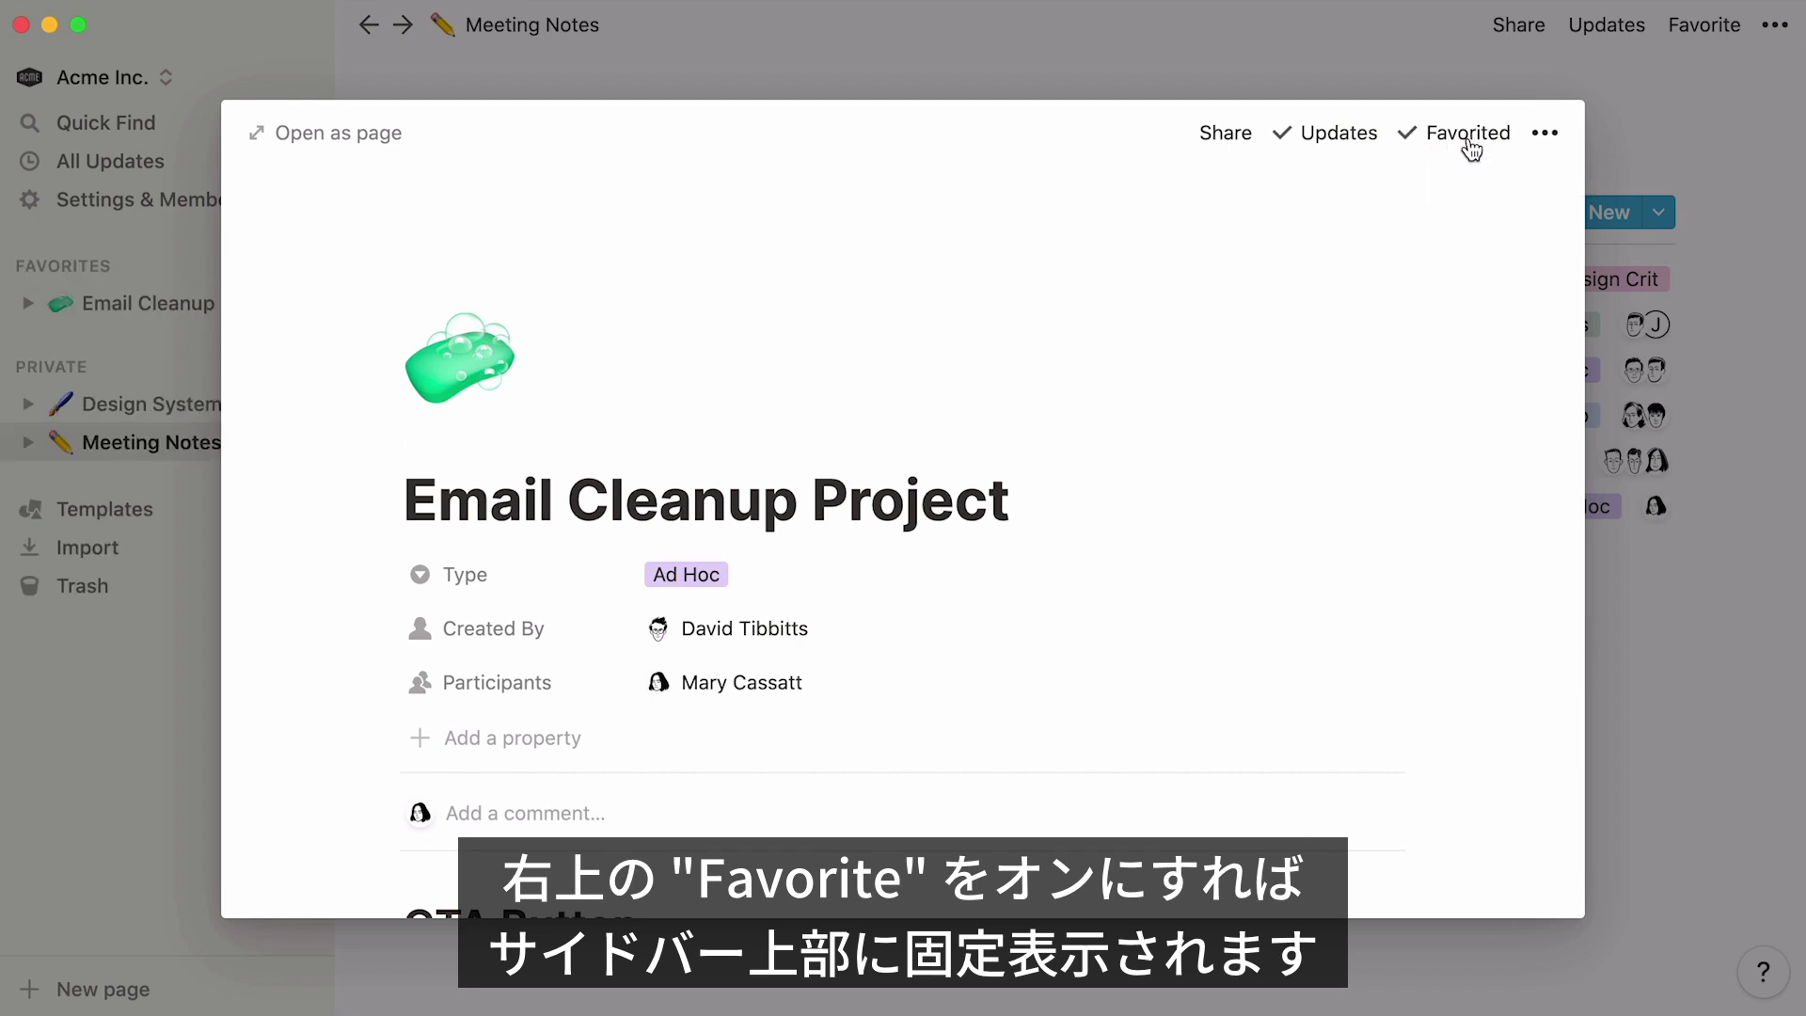
pyautogui.click(188, 270)
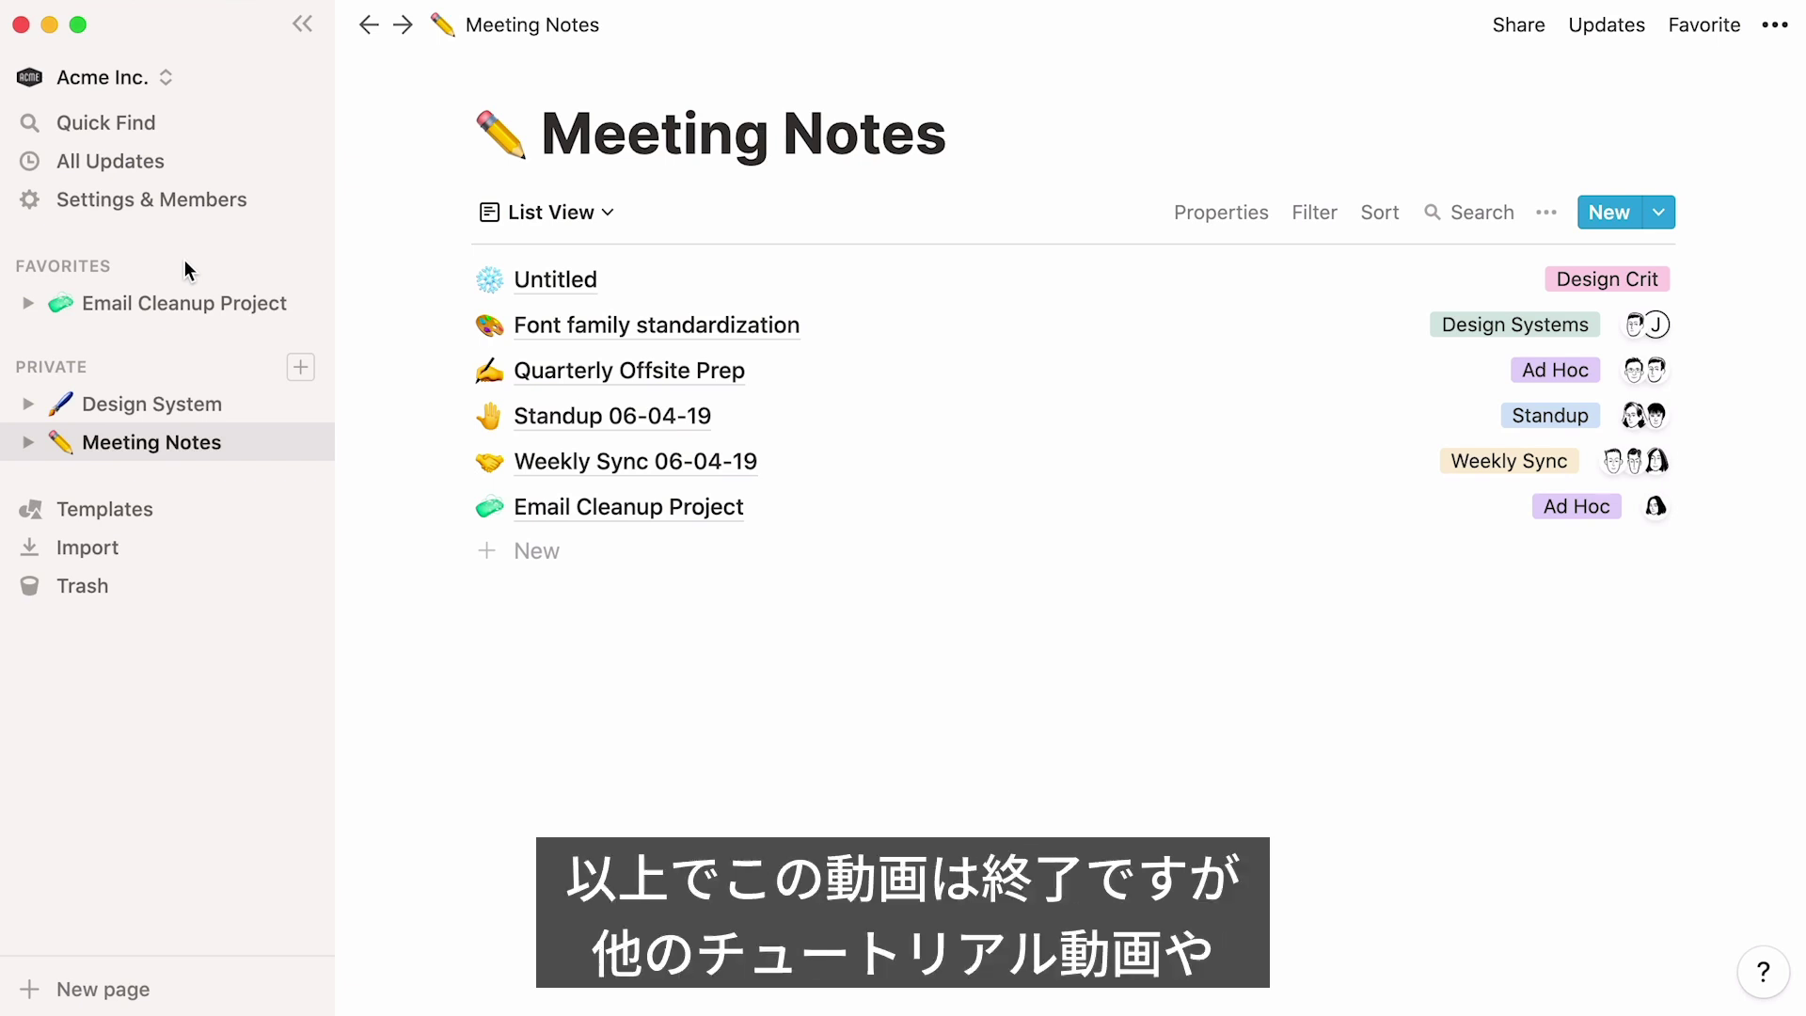
pyautogui.click(239, 405)
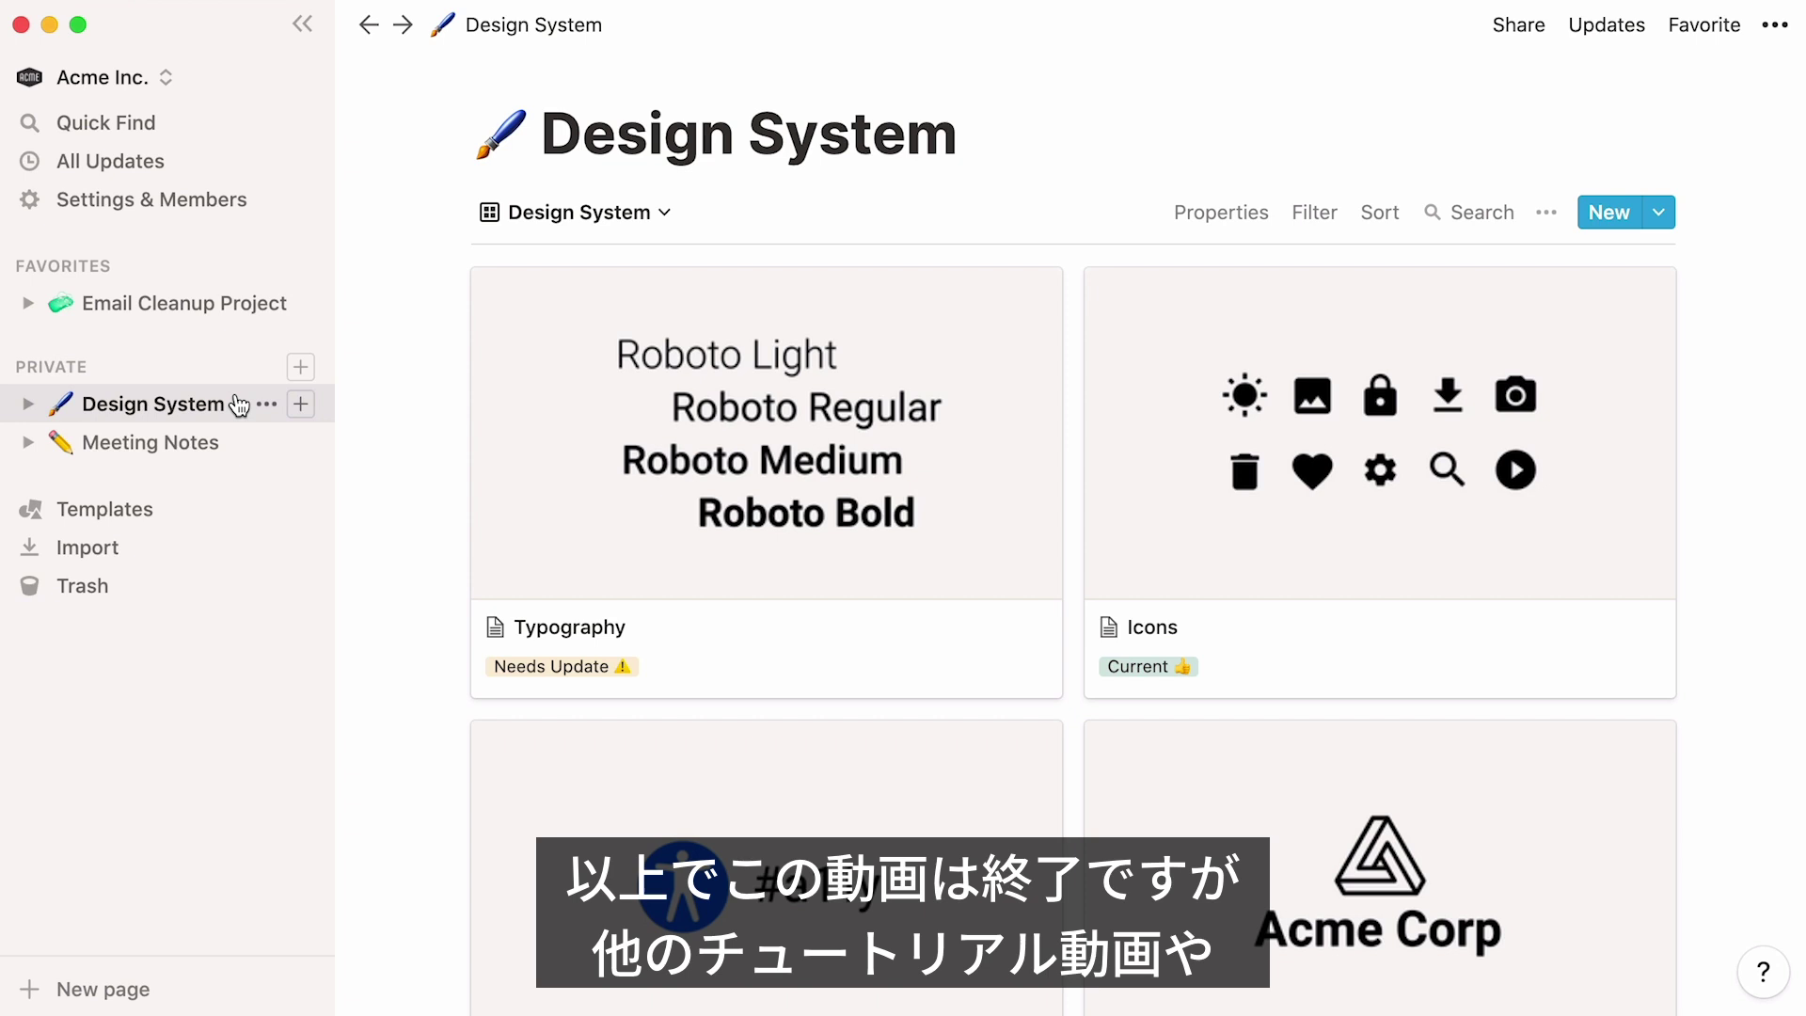
pyautogui.click(161, 509)
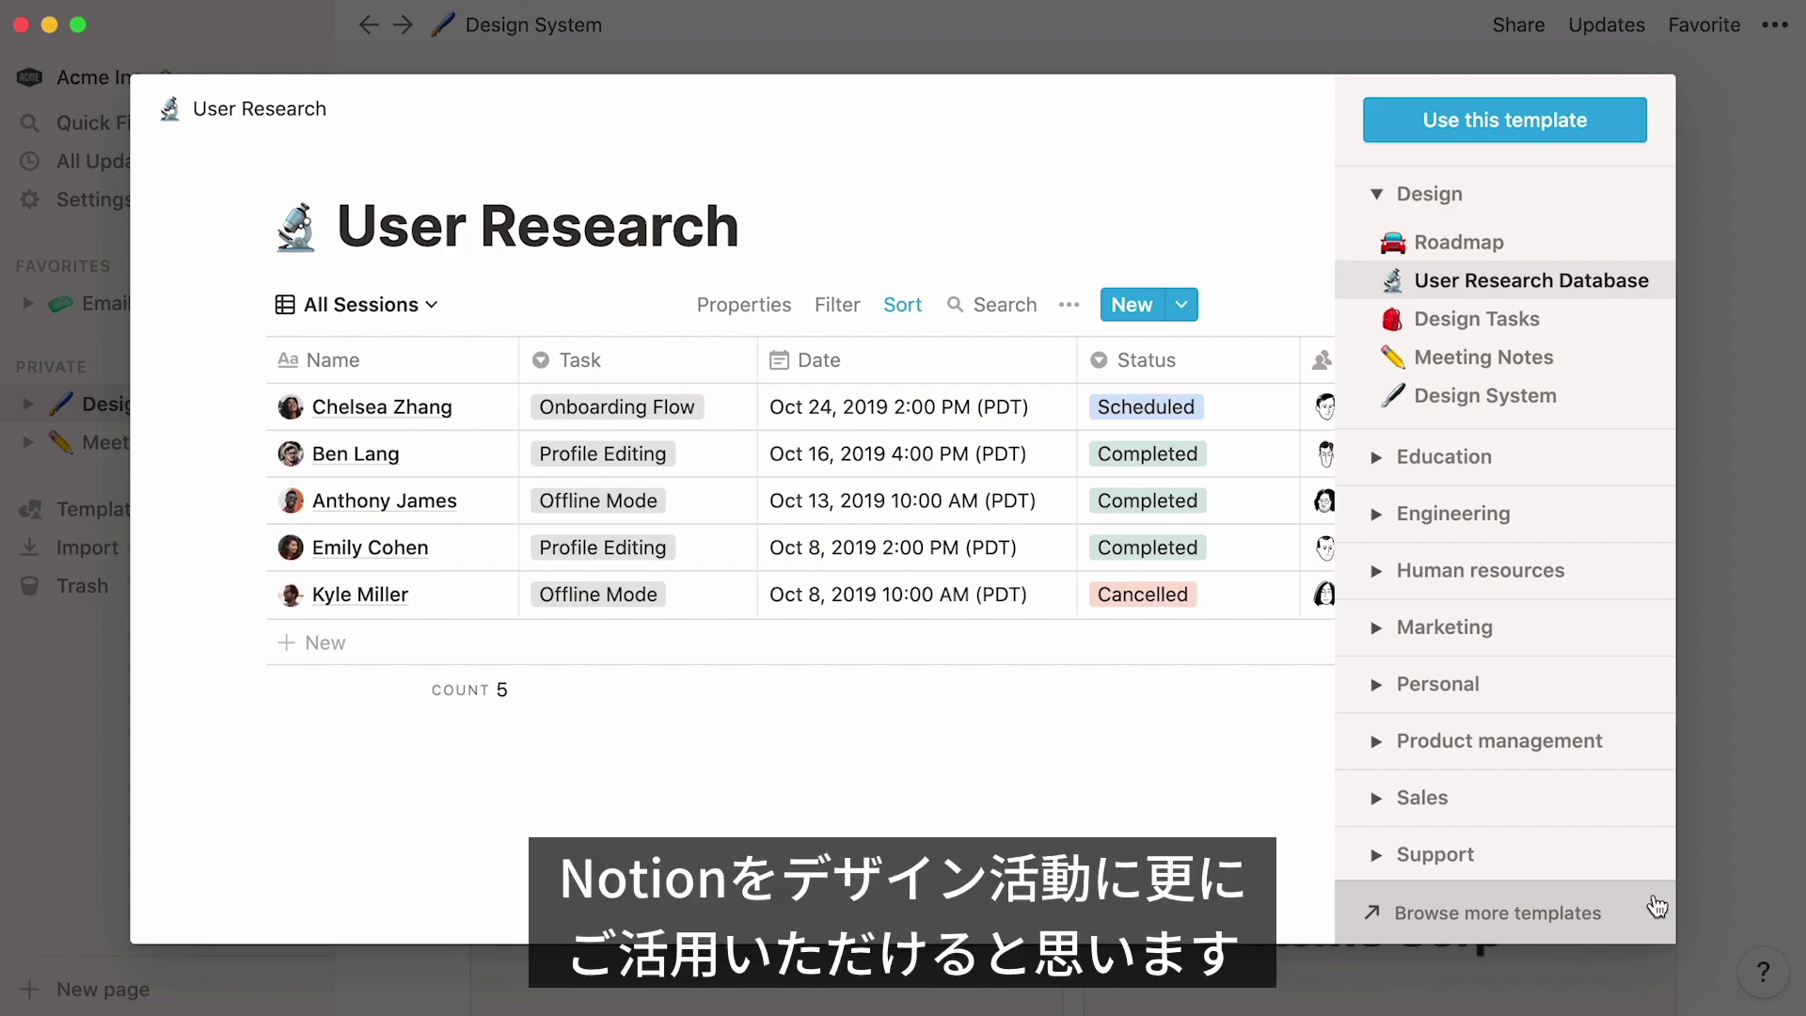
pyautogui.click(1755, 861)
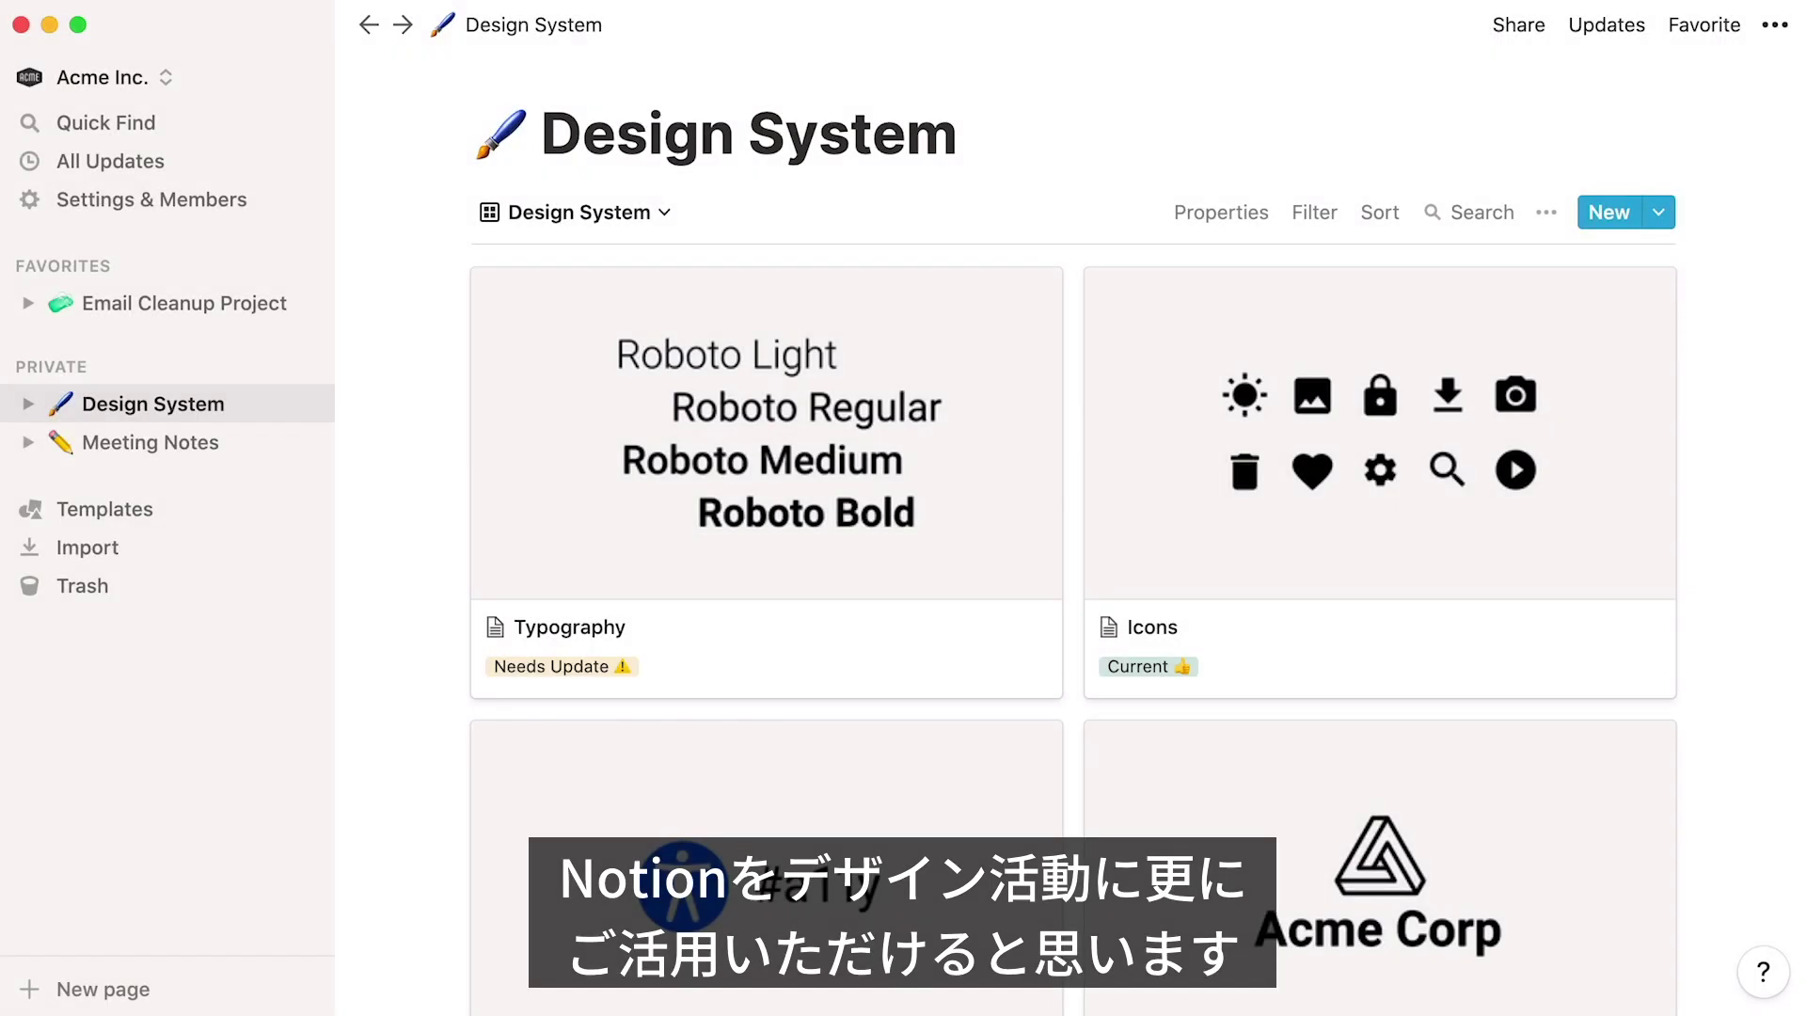